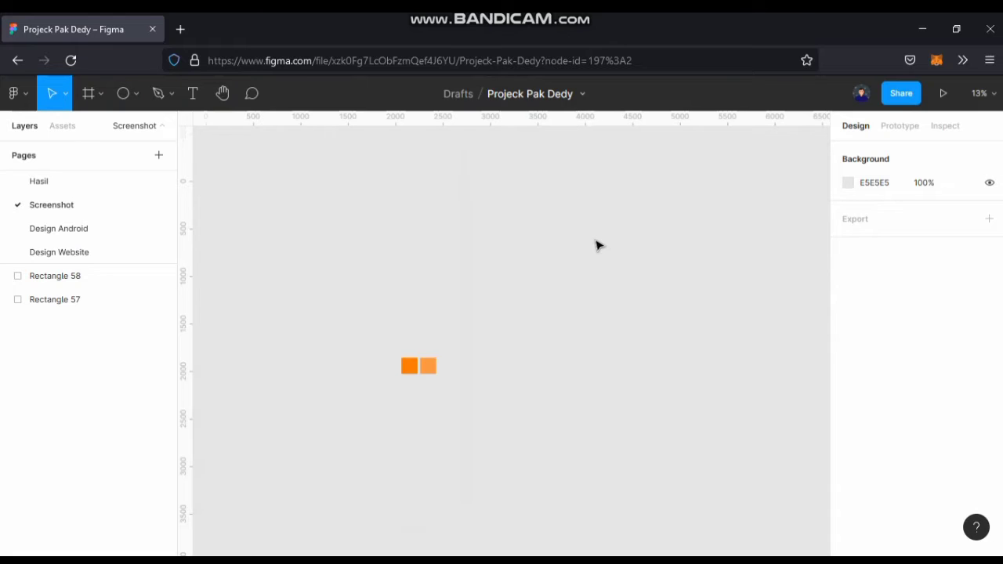
# Draw a white frame about 925 × 350 above the two orange squares.
pyautogui.click(992, 95)
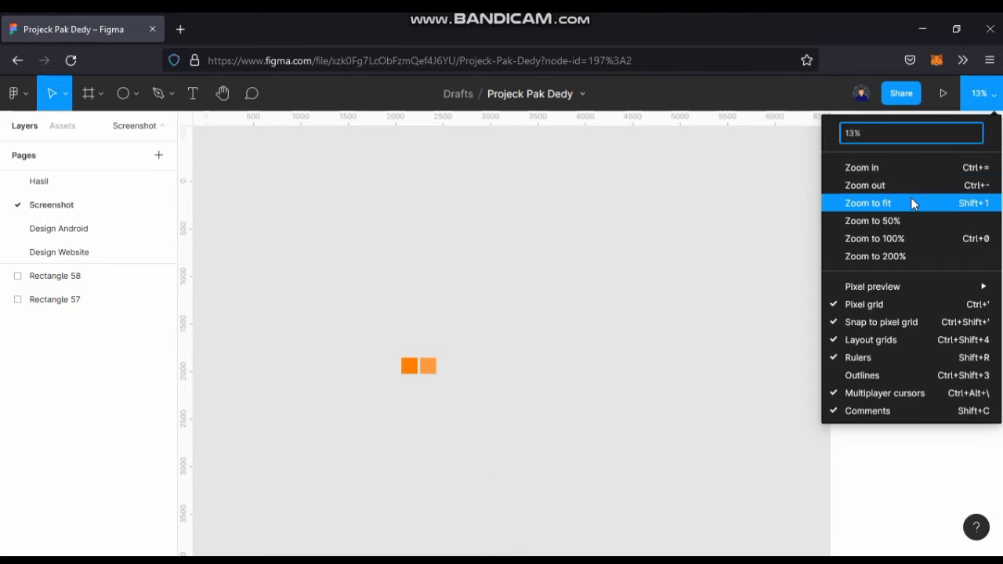
pyautogui.click(912, 203)
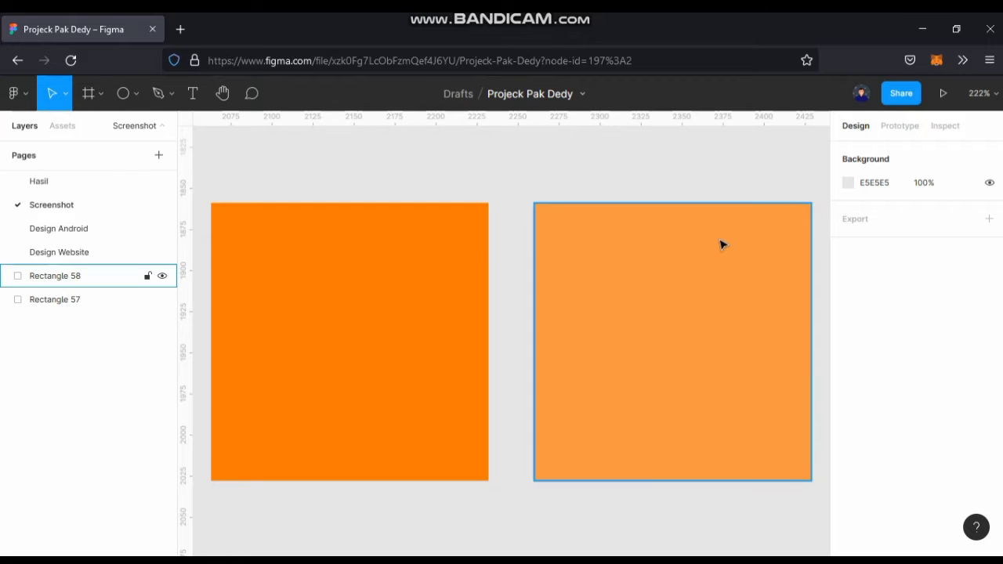
pyautogui.scroll(-3, 547, 346)
pyautogui.moveTo(629, 290); pyautogui.dragTo(561, 364)
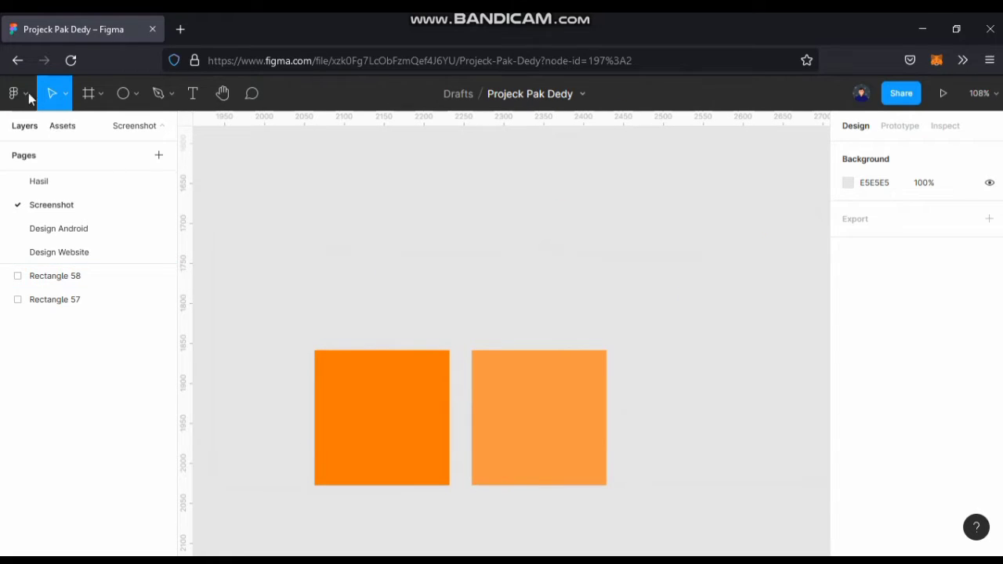
pyautogui.click(88, 101)
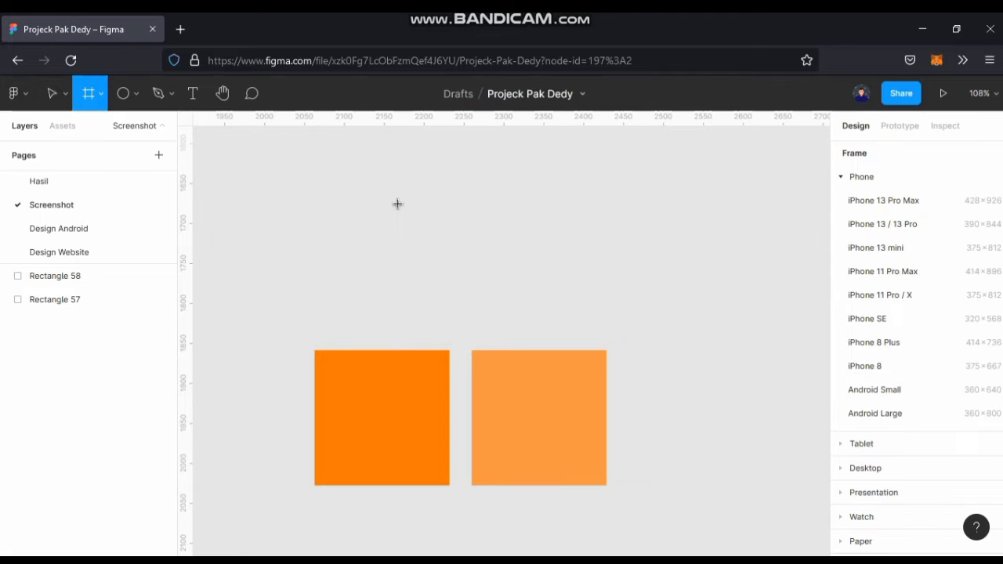
pyautogui.scroll(-3, 466, 268)
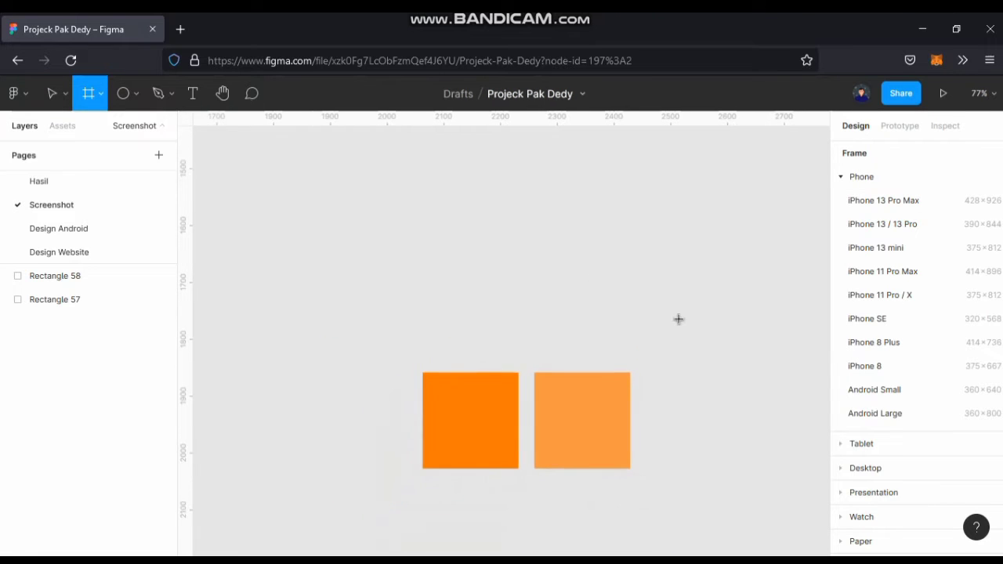
pyautogui.hscroll(3, 720, 317)
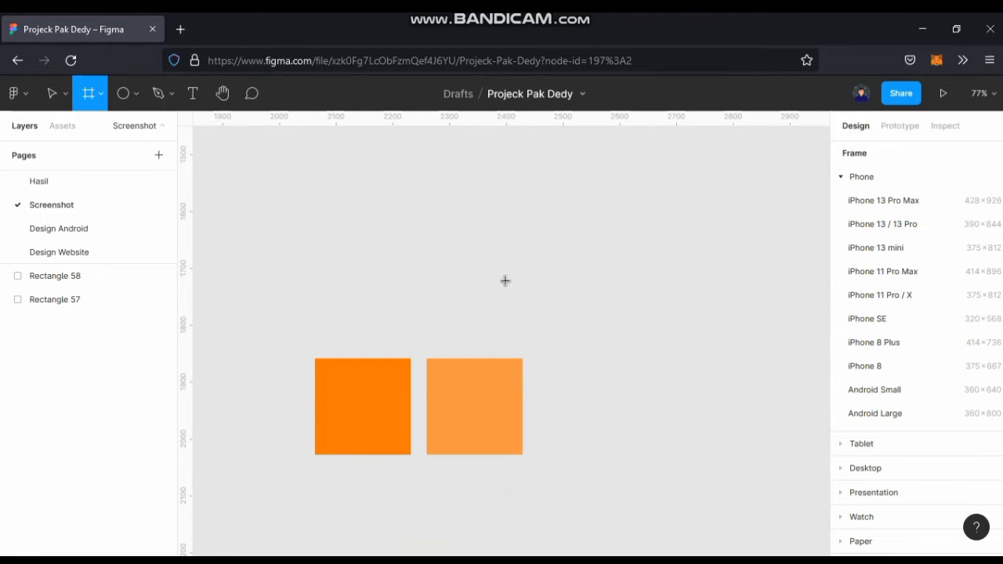
pyautogui.hscroll(-3, 506, 280)
pyautogui.scroll(1, 575, 287)
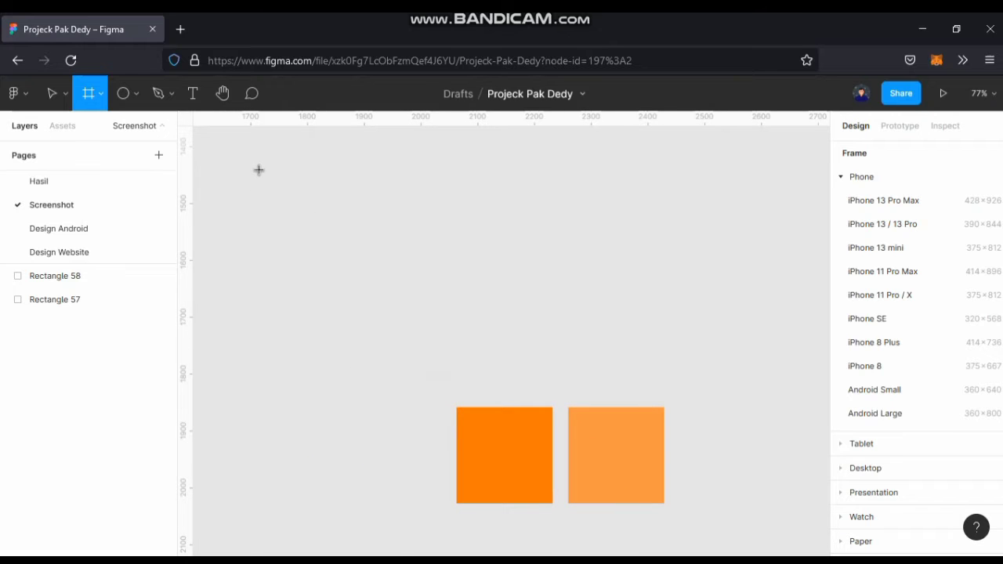
pyautogui.moveTo(259, 170); pyautogui.dragTo(783, 365)
pyautogui.hscroll(1, 752, 368)
pyautogui.scroll(-1, 753, 369)
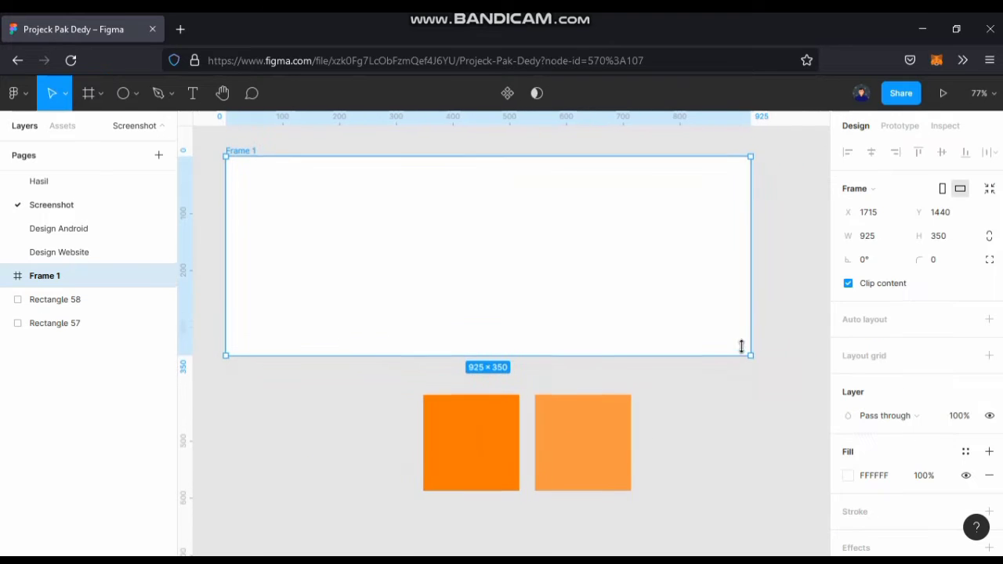
# Narrow Frame 1 to about 778 wide and move it further left of the orange squares.
pyautogui.scroll(-3, 671, 350)
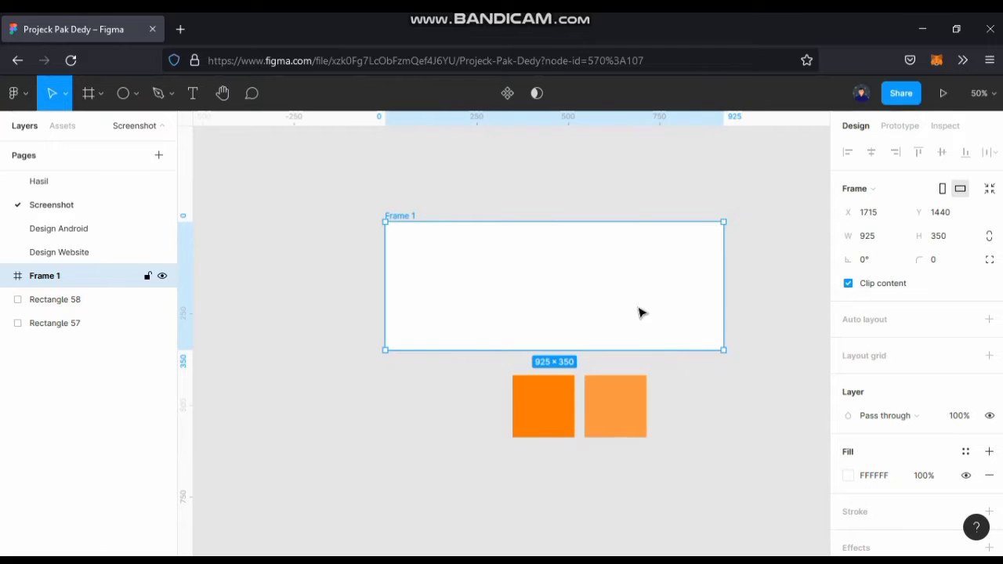
pyautogui.moveTo(717, 291); pyautogui.dragTo(489, 272)
pyautogui.hscroll(-3, 728, 308)
pyautogui.click(700, 320)
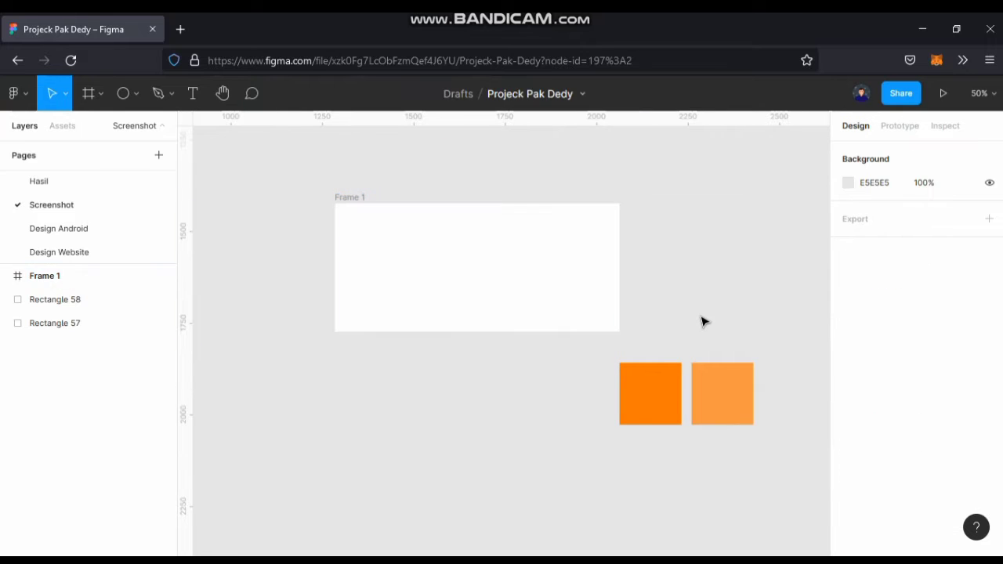
# Draw a rectangle about 483 × 105 inside Frame 1 and centre it horizontally and vertically in the frame.
pyautogui.click(137, 96)
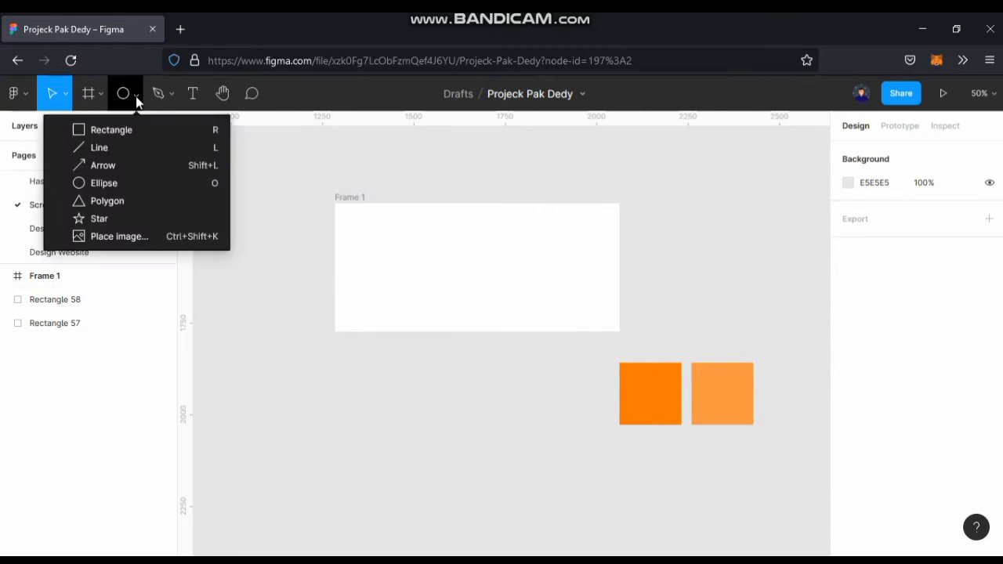
pyautogui.click(142, 130)
pyautogui.scroll(2, 459, 271)
pyautogui.scroll(1, 459, 314)
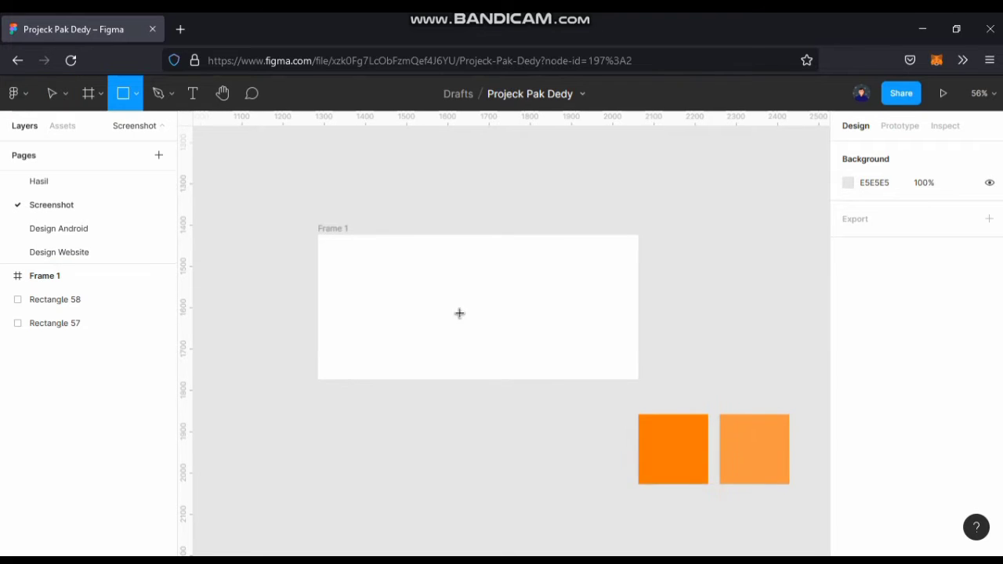
pyautogui.scroll(2, 429, 309)
pyautogui.moveTo(380, 267)
pyautogui.mouseDown()
pyautogui.moveTo(587, 334)
pyautogui.moveTo(604, 317)
pyautogui.mouseUp()
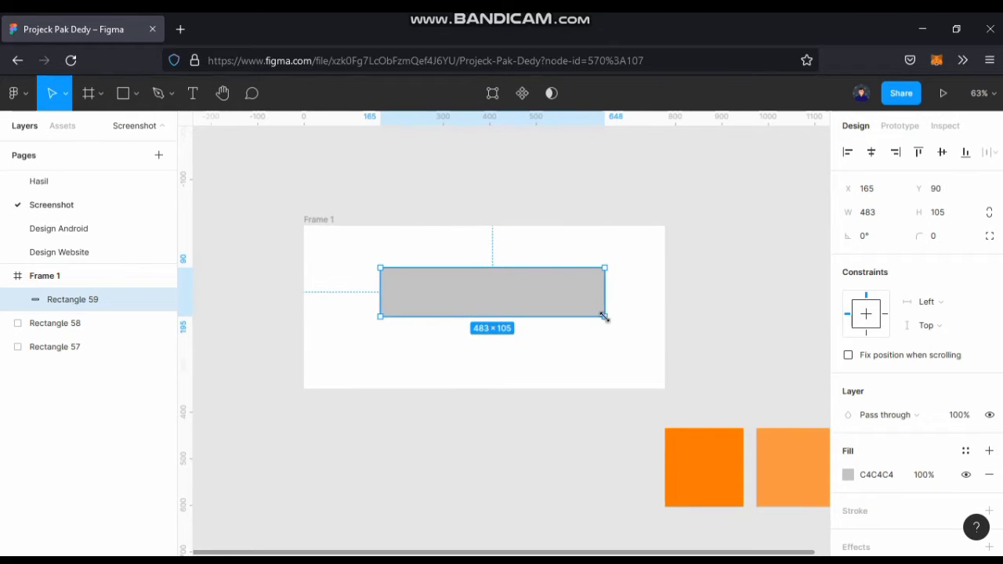
pyautogui.click(871, 152)
pyautogui.click(941, 152)
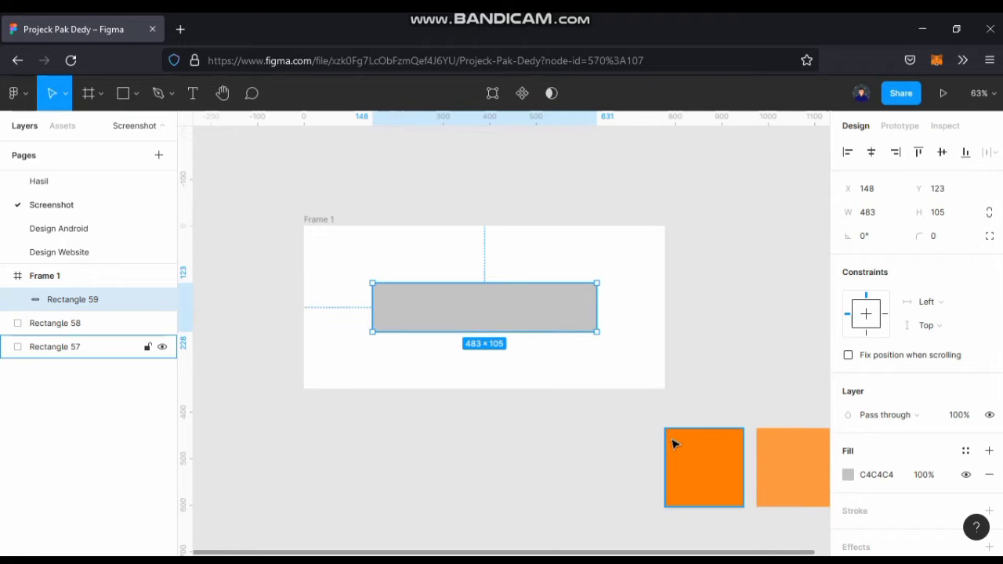
# Round the rectangle's corners with radius 10 and fill it with the darker orange sampled from the first square.
pyautogui.click(944, 238)
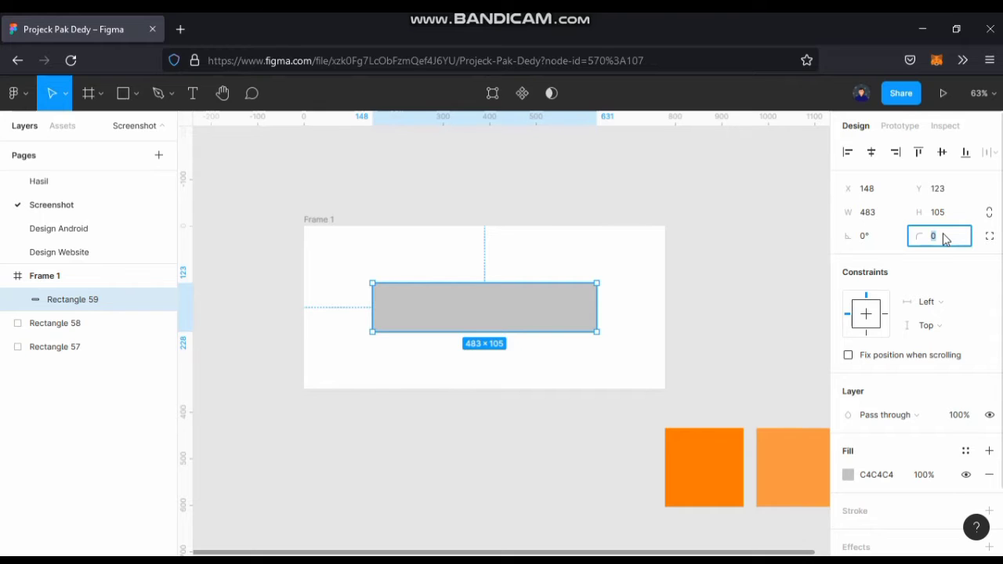
pyautogui.write('10')
pyautogui.press('Return')
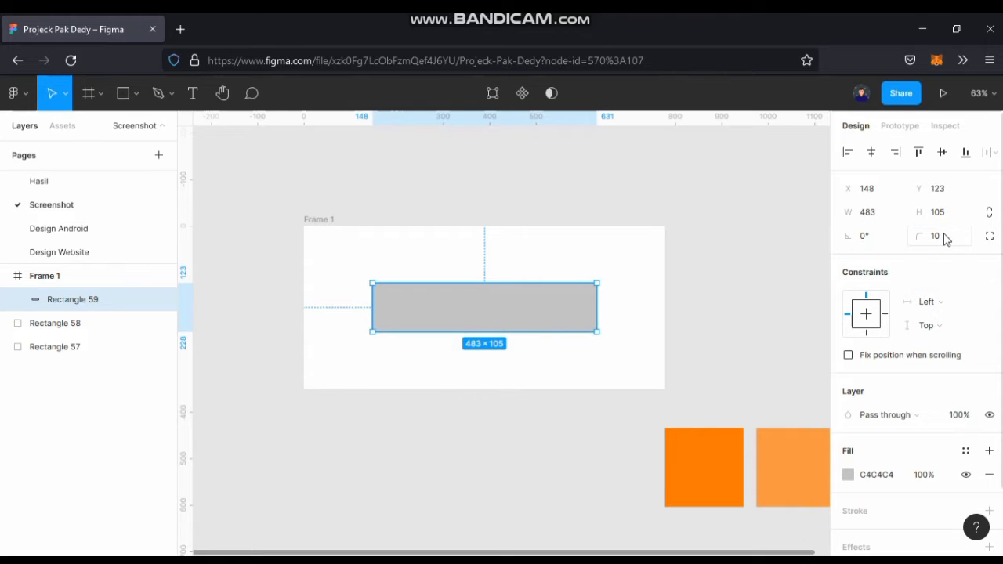
pyautogui.press('i')
pyautogui.click(714, 468)
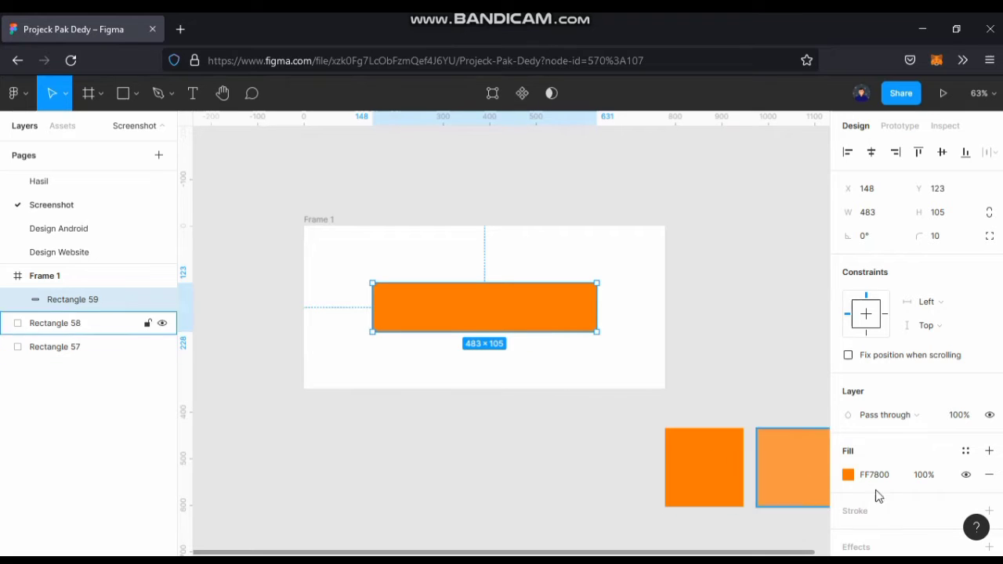
pyautogui.click(791, 354)
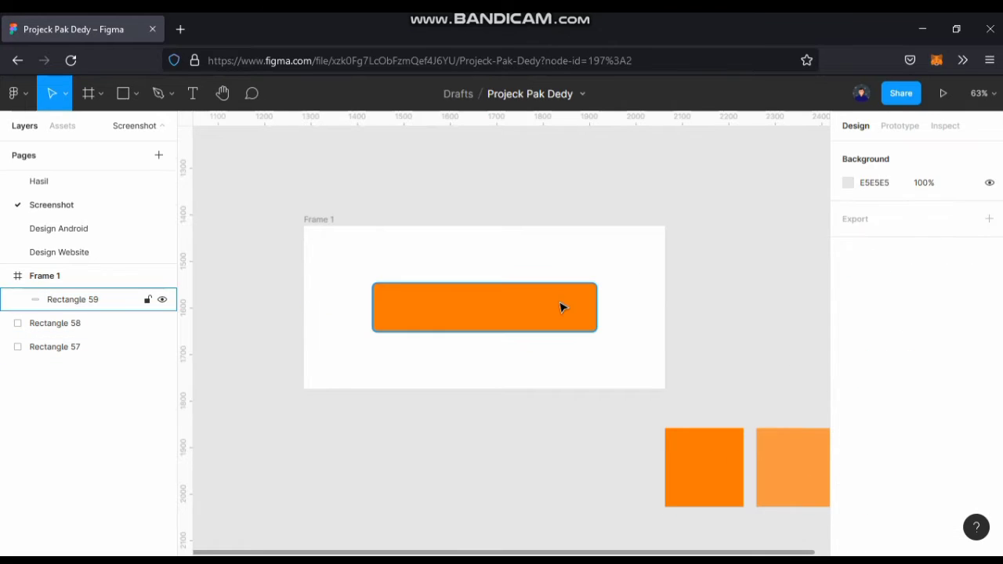
# Add the text "Pay now" on the orange rectangle and centre it on the rectangle.
pyautogui.press('t')
pyautogui.click(409, 296)
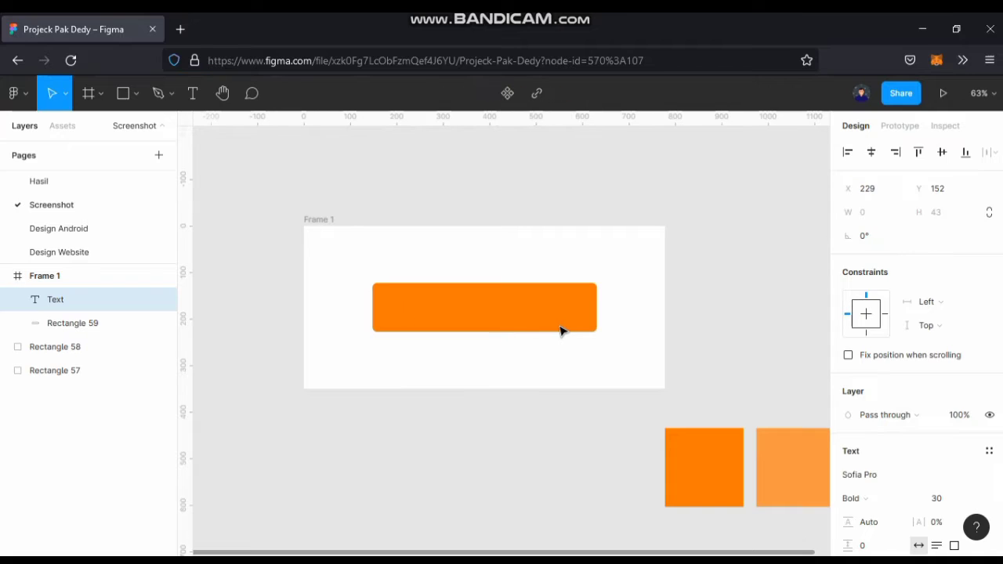
pyautogui.write('Pay Now')
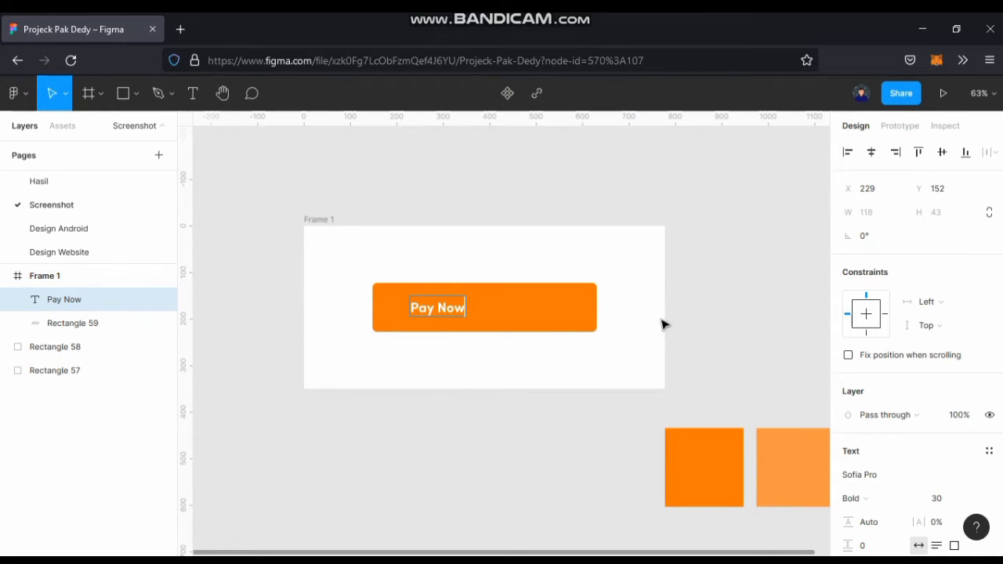
pyautogui.press('BackSpace')
pyautogui.press('BackSpace')
pyautogui.press('BackSpace')
pyautogui.write('noe')
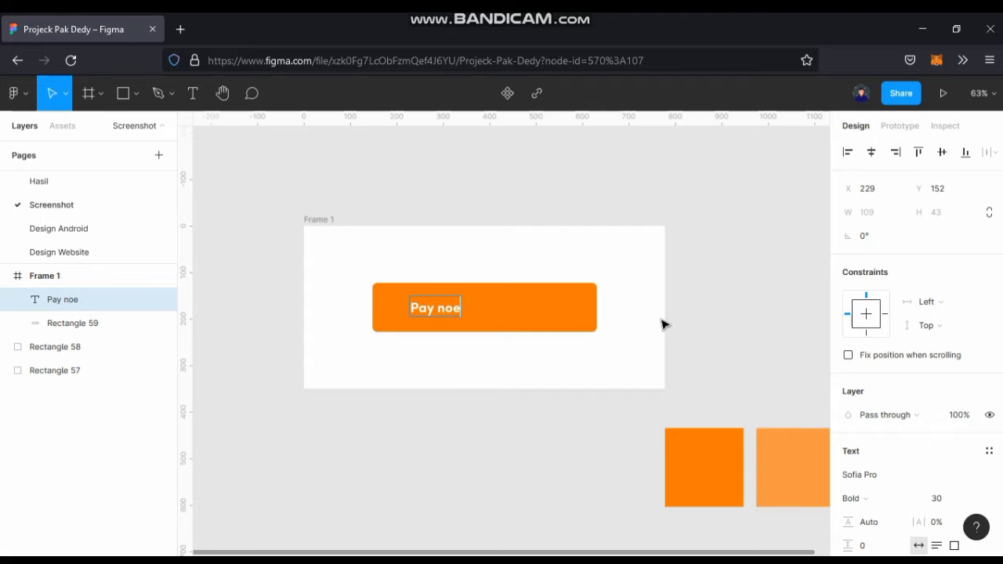
pyautogui.press('Escape')
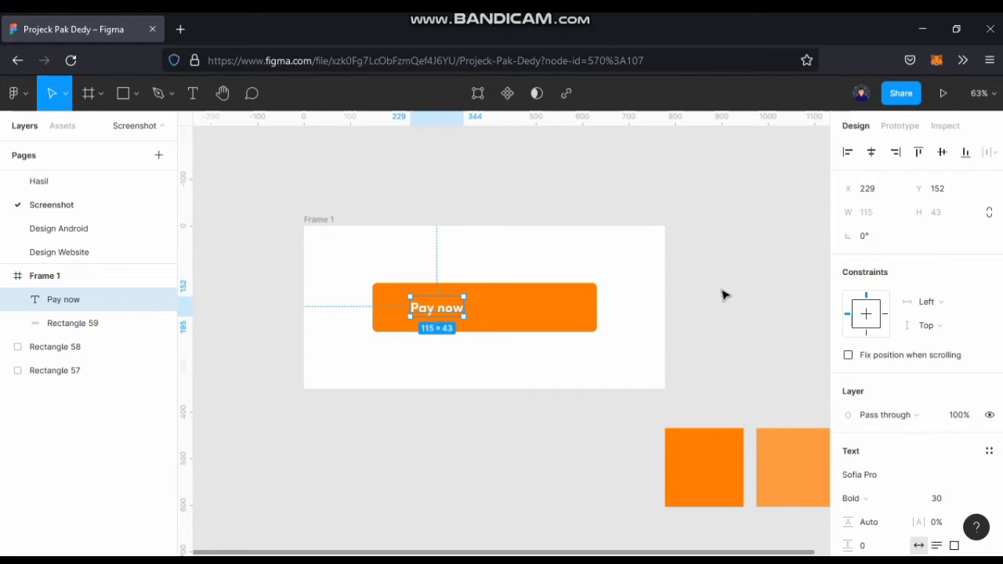
pyautogui.keyDown('shift'); pyautogui.click(537, 325); pyautogui.keyUp('shift')
pyautogui.click(871, 152)
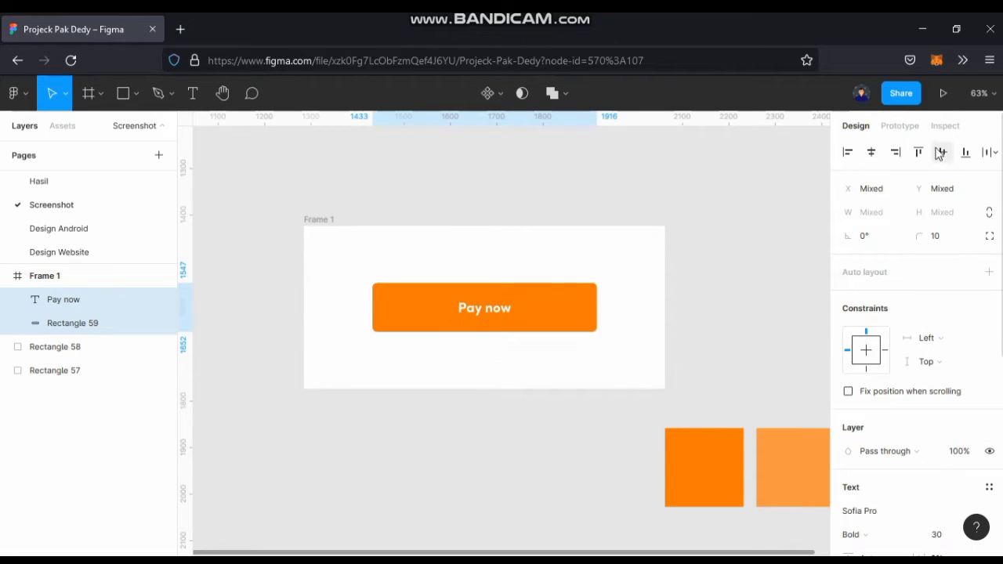
pyautogui.click(784, 233)
# Set the "Pay now" text size to 50 and realign it to the rectangle's horizontal and vertical centres.
pyautogui.click(473, 311)
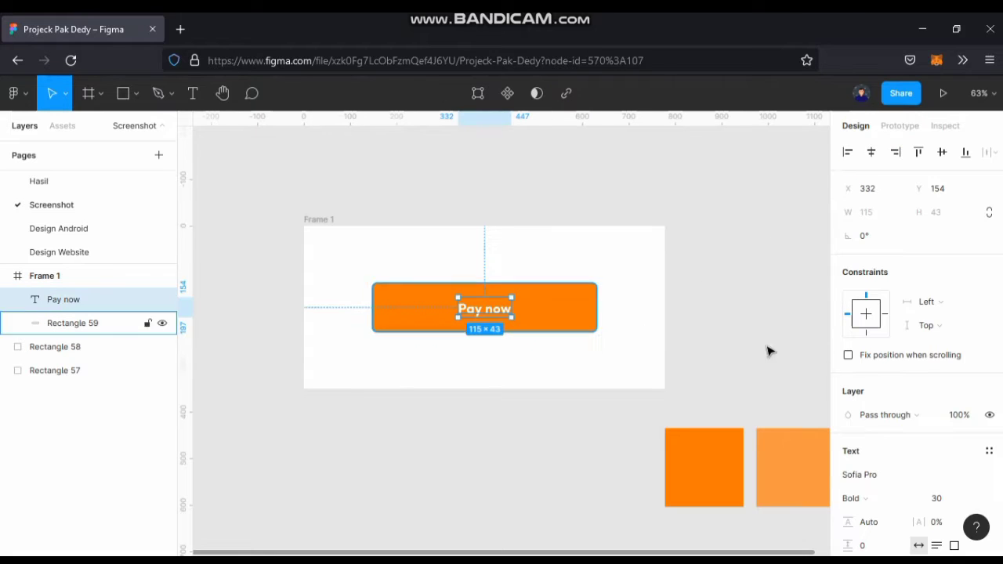
pyautogui.click(946, 506)
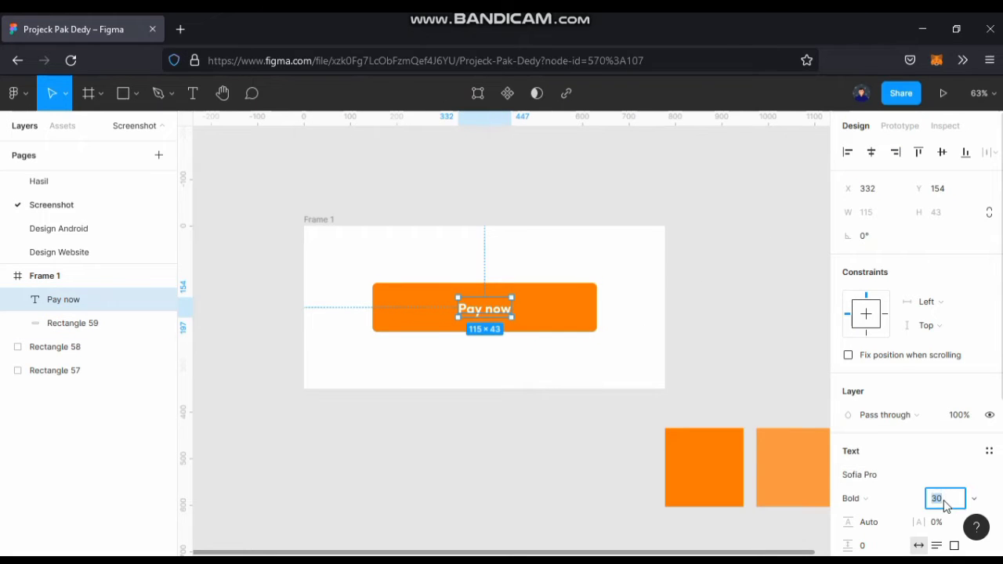
pyautogui.write('50')
pyautogui.press('Return')
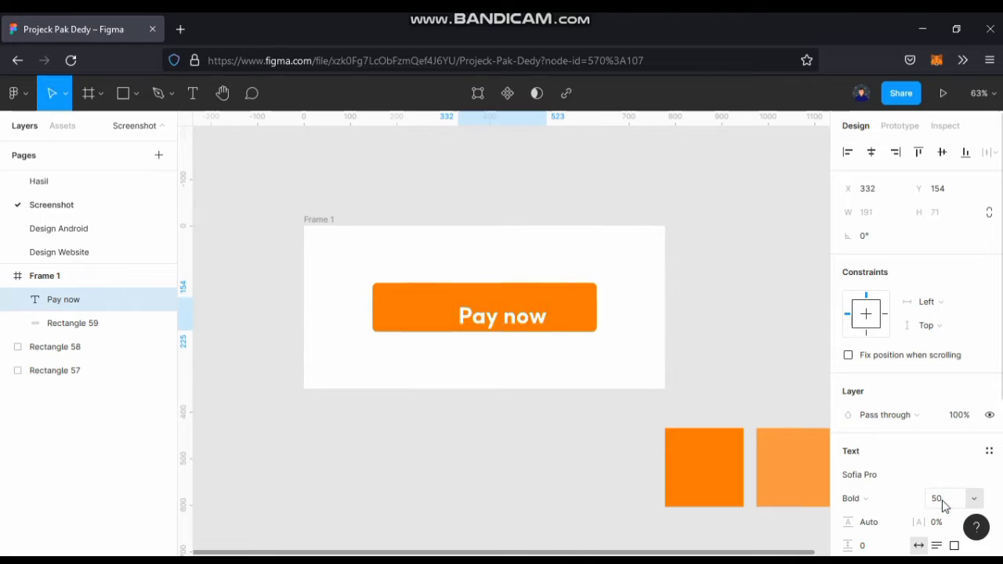
pyautogui.keyDown('shift'); pyautogui.click(586, 319); pyautogui.keyUp('shift')
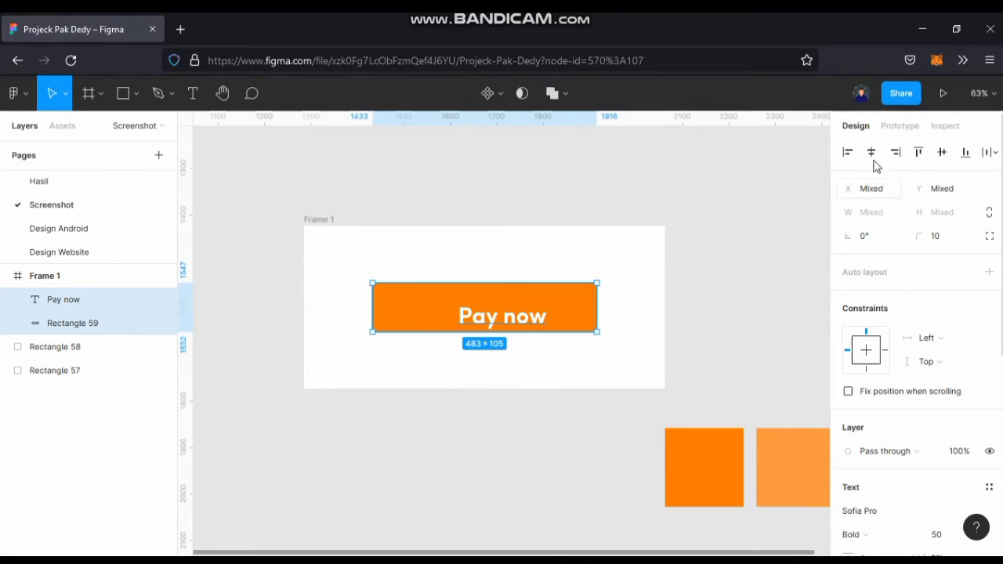
pyautogui.click(871, 152)
pyautogui.click(942, 152)
pyautogui.click(763, 329)
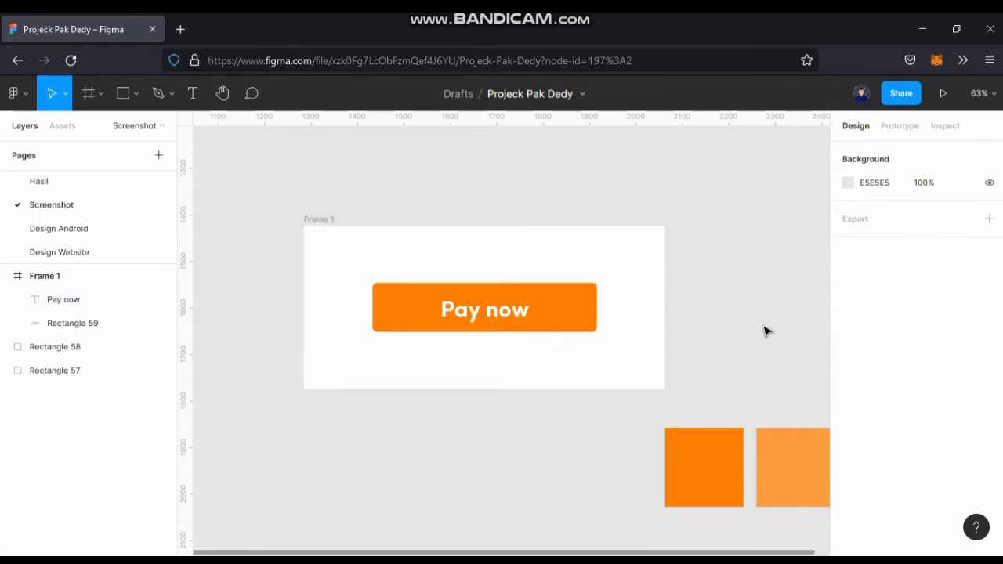
# Duplicate Frame 1 with its button and place the copy directly below the original.
pyautogui.scroll(2, 763, 329)
pyautogui.hscroll(2, 705, 313)
pyautogui.hscroll(2, 659, 316)
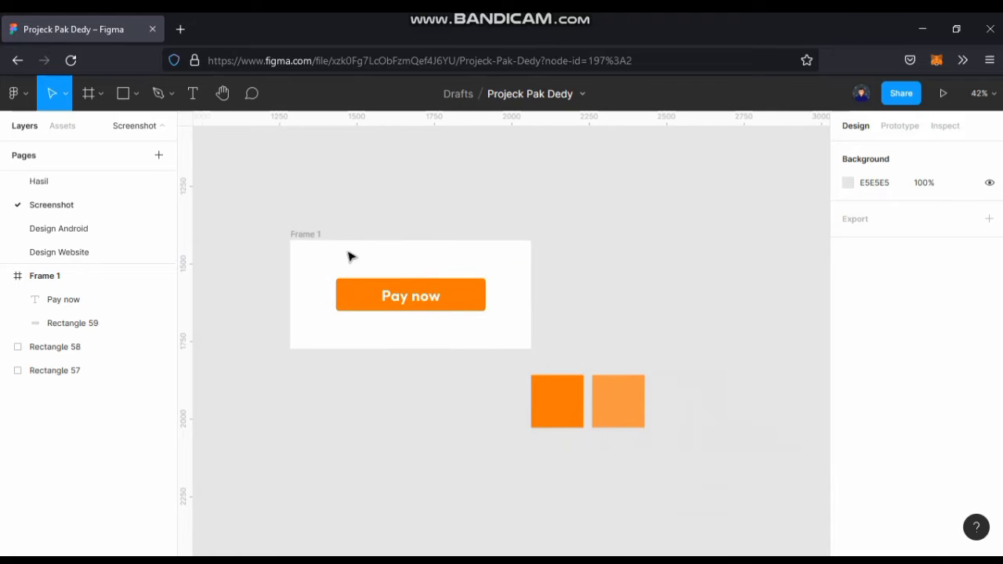
pyautogui.click(310, 234)
pyautogui.moveTo(414, 282); pyautogui.dragTo(437, 399)
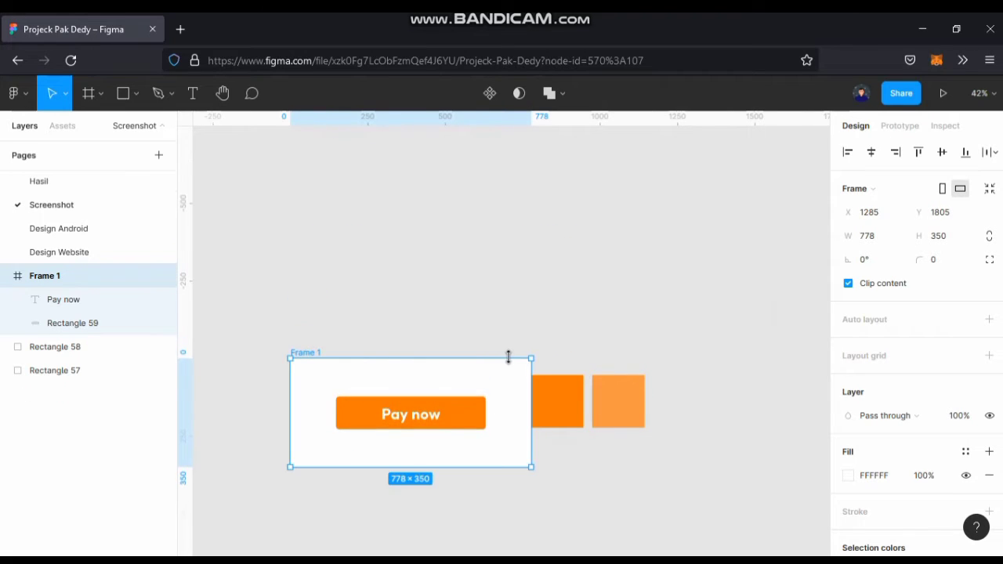
pyautogui.hotkey('ctrl', 'z')
pyautogui.moveTo(457, 282); pyautogui.dragTo(462, 400)
# Move both orange squares right so they stand clear of the two frames.
pyautogui.click(558, 400)
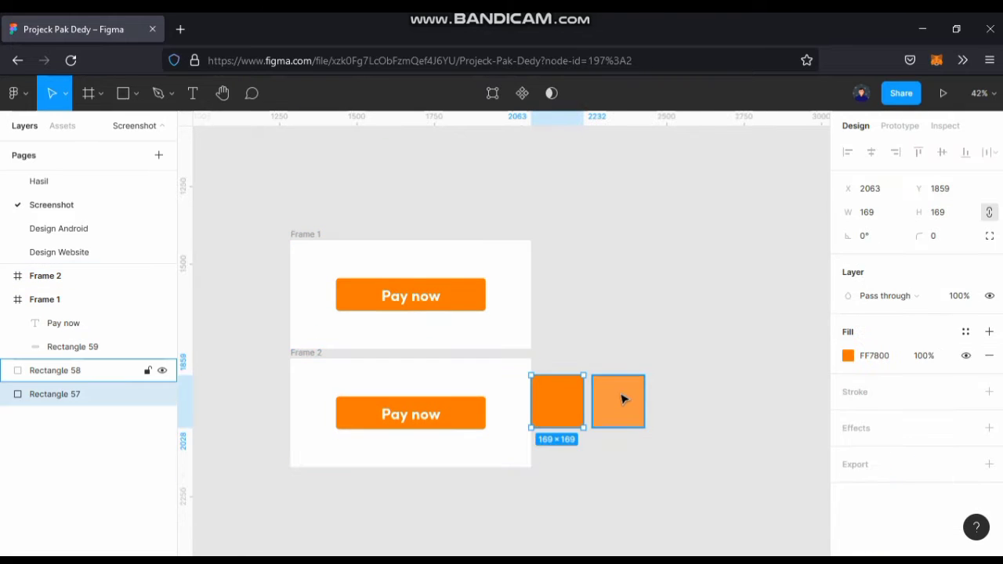
pyautogui.keyDown('shift'); pyautogui.click(618, 401); pyautogui.keyUp('shift')
pyautogui.moveTo(621, 411); pyautogui.dragTo(664, 410)
pyautogui.click(586, 345)
pyautogui.moveTo(652, 338); pyautogui.dragTo(814, 264)
# Move Frame 2 down to leave a wider gap below Frame 1.
pyautogui.click(469, 279)
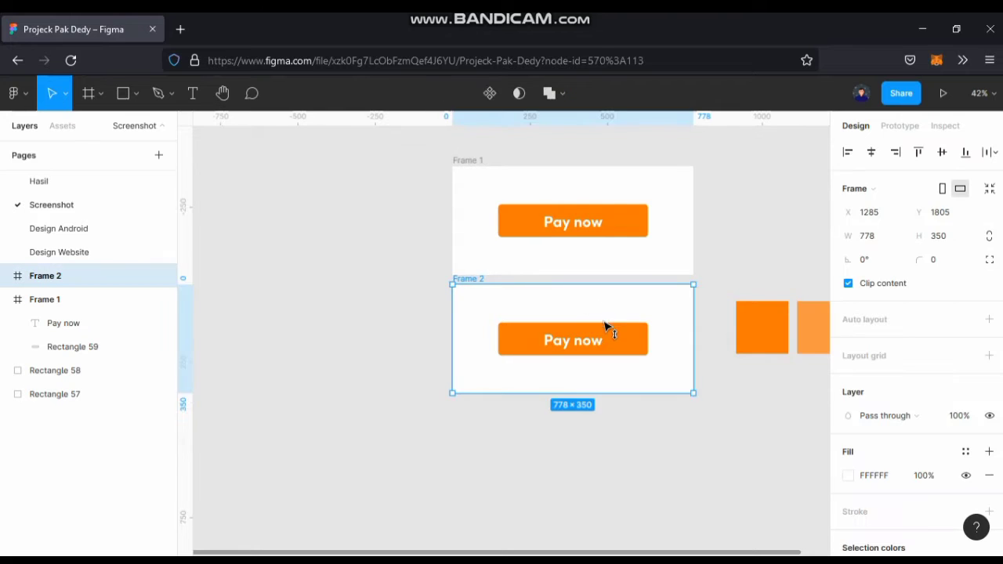
pyautogui.moveTo(604, 322); pyautogui.dragTo(605, 342)
pyautogui.hscroll(3, 665, 358)
pyautogui.scroll(-1, 664, 358)
pyautogui.click(629, 363)
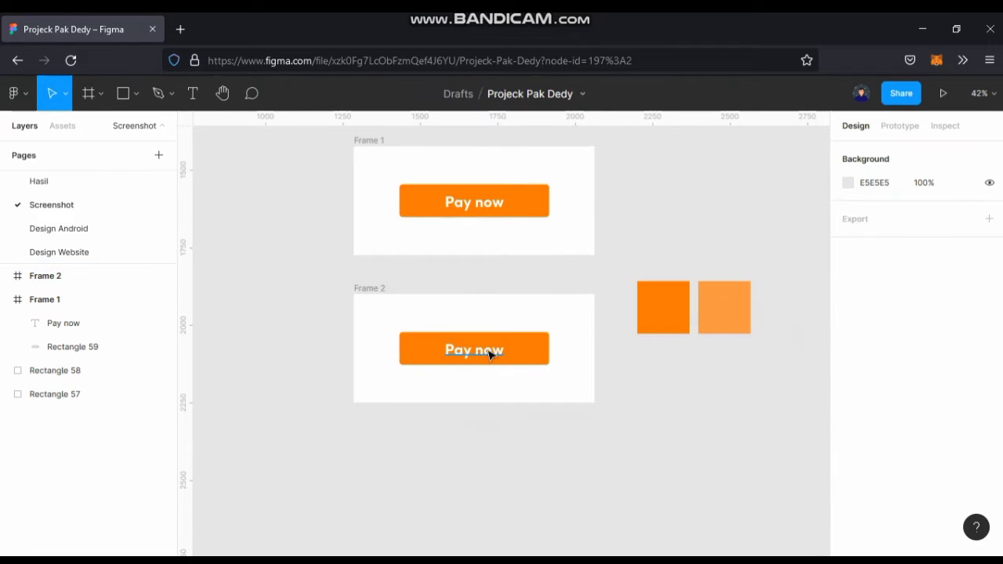
# Delete the "Pay now" text and the orange rectangle from Frame 2, leaving the frame empty.
pyautogui.click(491, 357)
pyautogui.press('Delete')
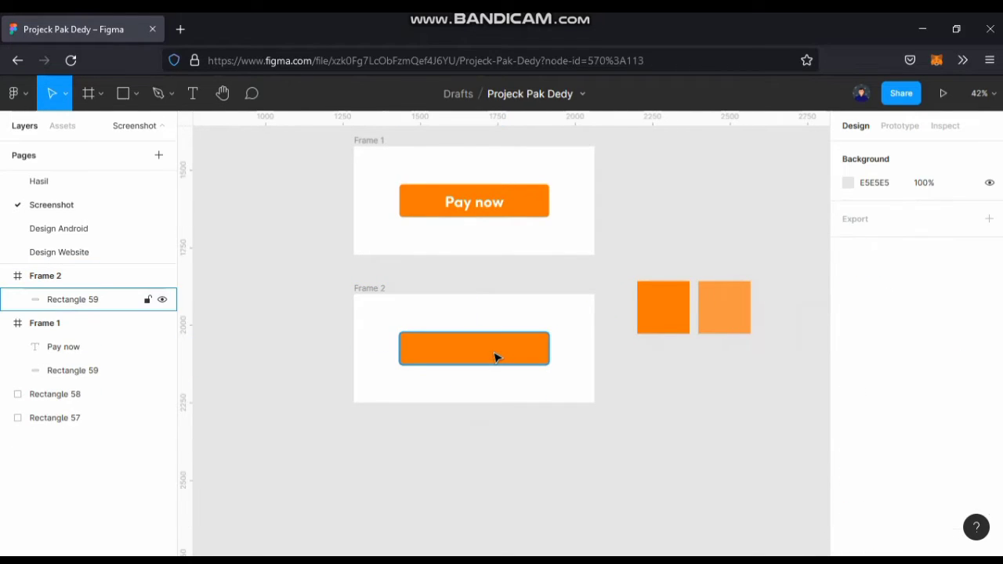
pyautogui.click(496, 358)
pyautogui.press('Delete')
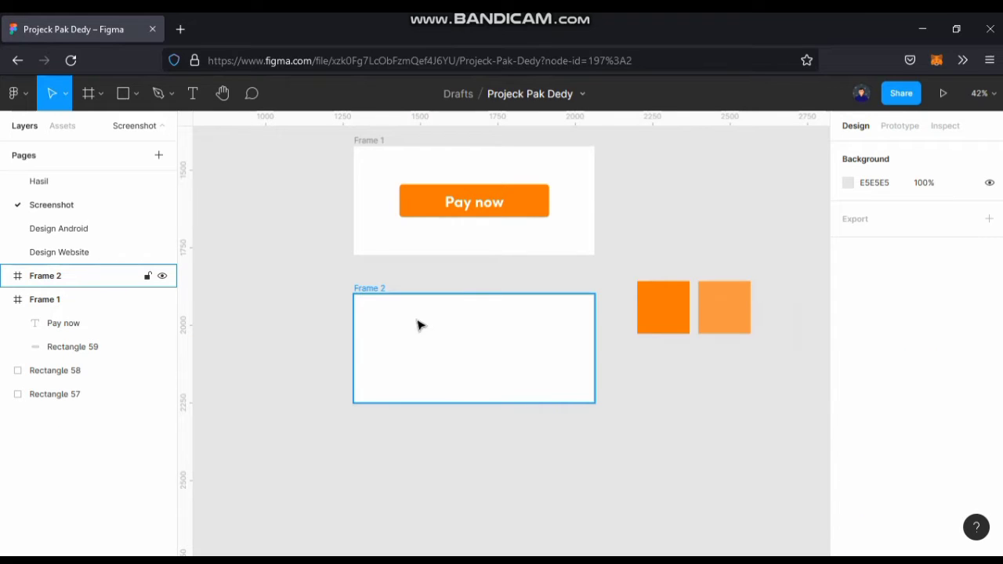
# Draw a thin rectangle about 621 × 27 in Frame 2 and centre it horizontally and vertically in the frame.
pyautogui.press('Escape')
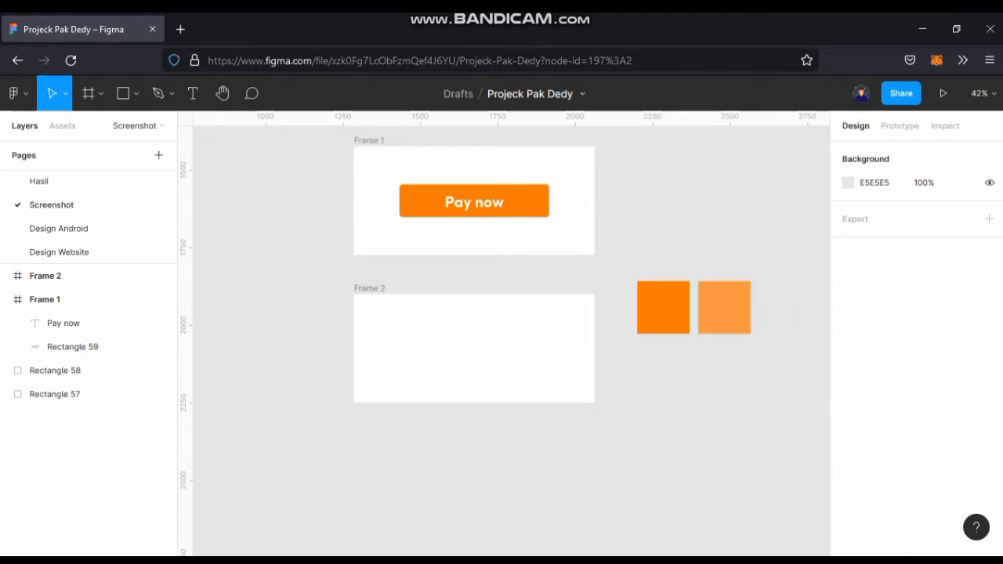
pyautogui.click(122, 97)
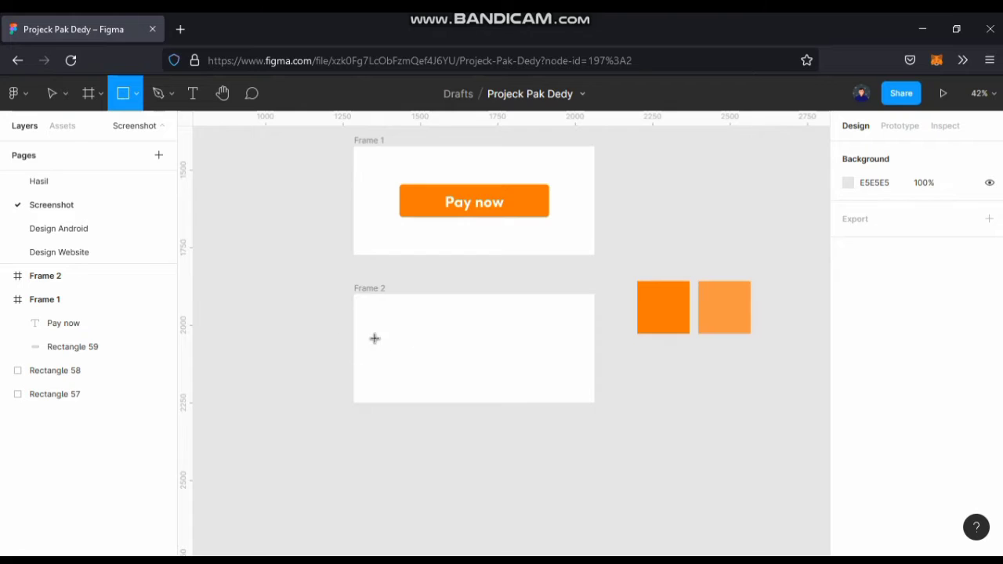
pyautogui.moveTo(374, 334)
pyautogui.mouseDown()
pyautogui.moveTo(560, 358)
pyautogui.moveTo(566, 342)
pyautogui.mouseUp()
pyautogui.click(869, 155)
pyautogui.click(940, 153)
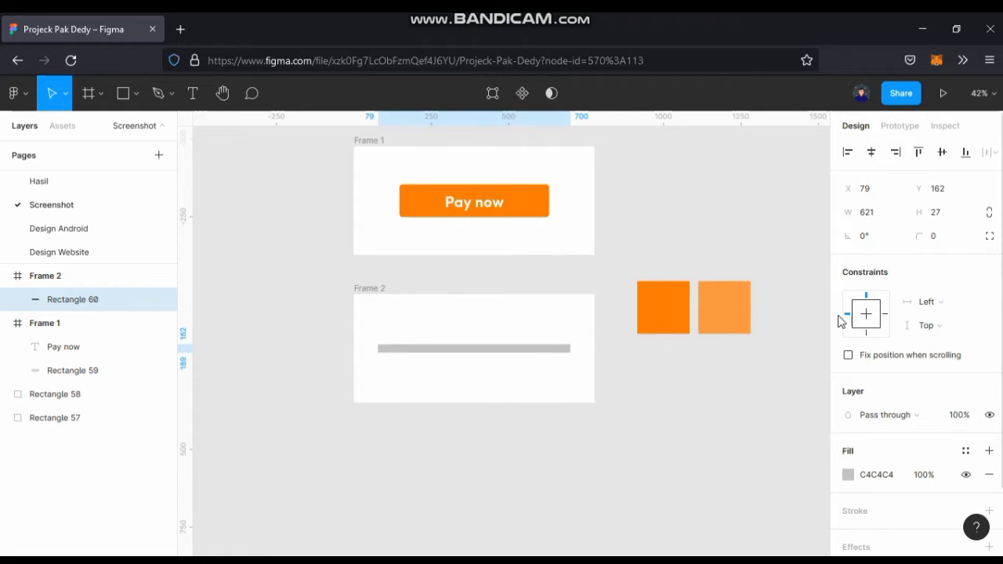
# Round the ends of the thin rectangle in Frame 2 with a corner radius of 100.
pyautogui.click(942, 236)
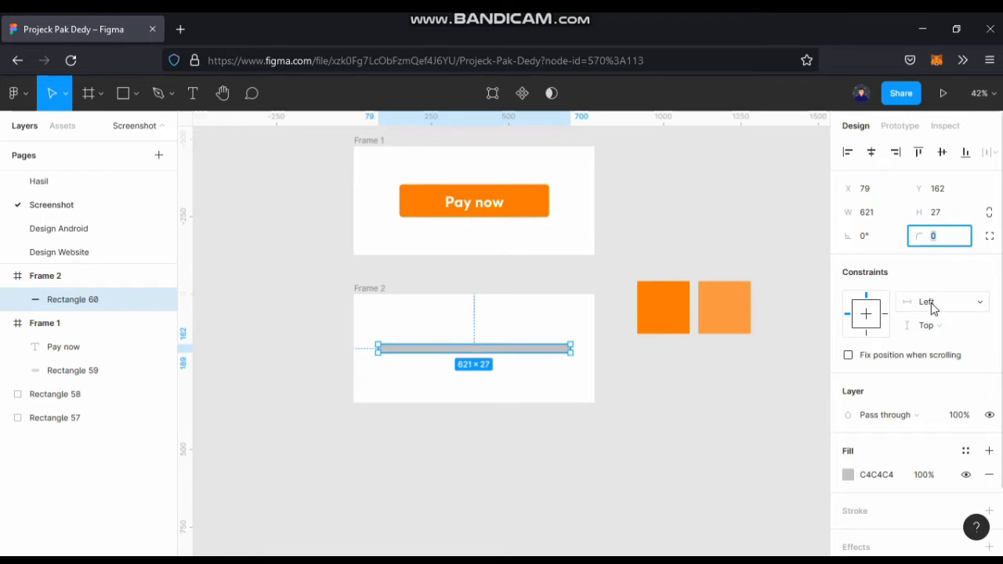
pyautogui.press('Return')
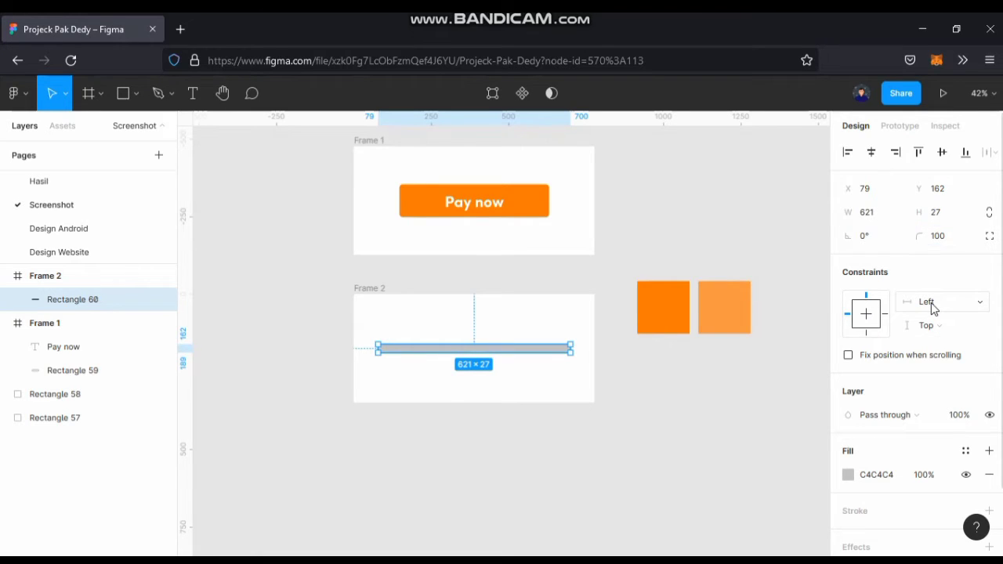
pyautogui.click(603, 456)
pyautogui.keyDown('ctrl'); pyautogui.scroll(2, 541, 373); pyautogui.keyUp('ctrl')
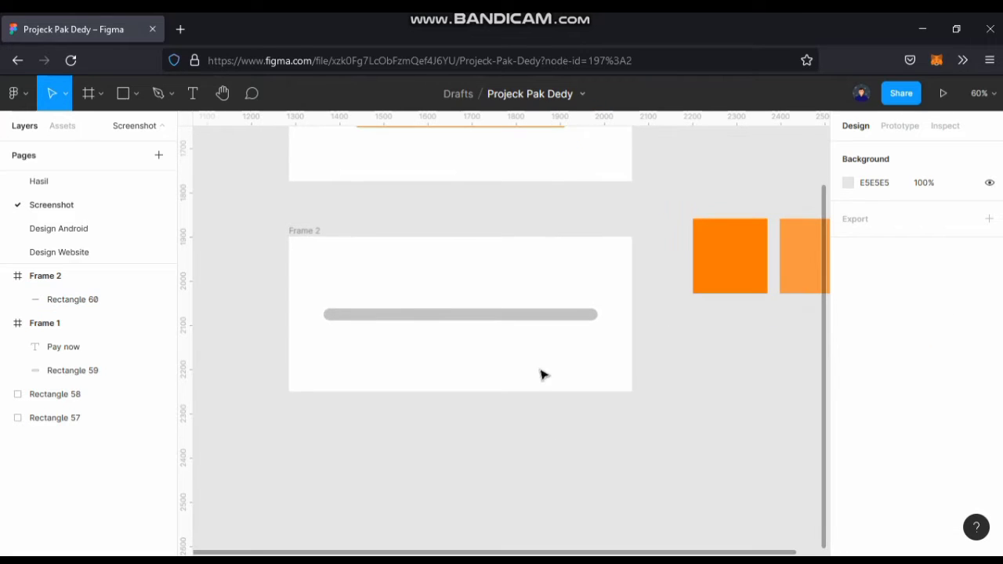
pyautogui.keyDown('ctrl'); pyautogui.scroll(3, 533, 353); pyautogui.keyUp('ctrl')
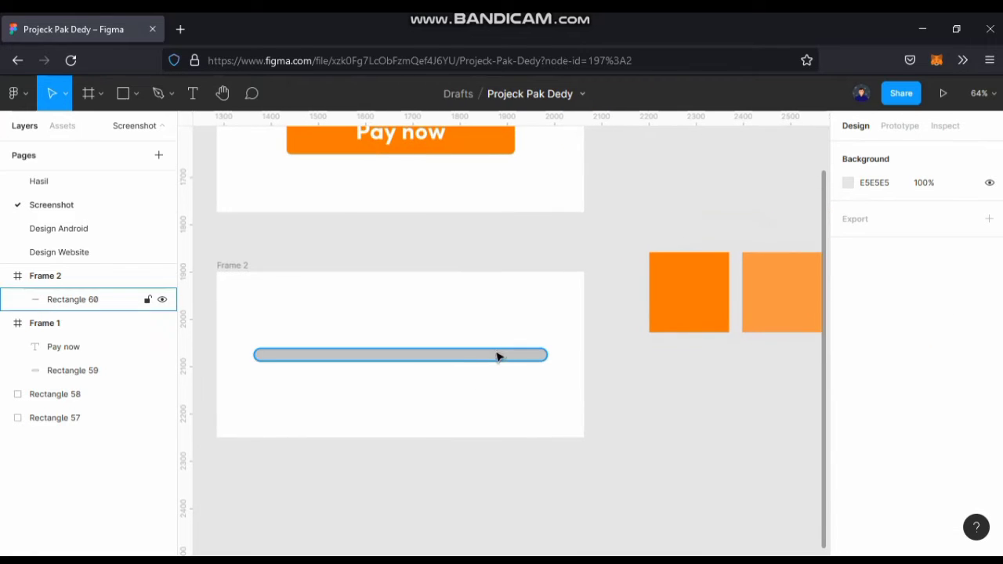
# Replace the rounded bar's fill with a black inside stroke of thickness 2.
pyautogui.click(497, 356)
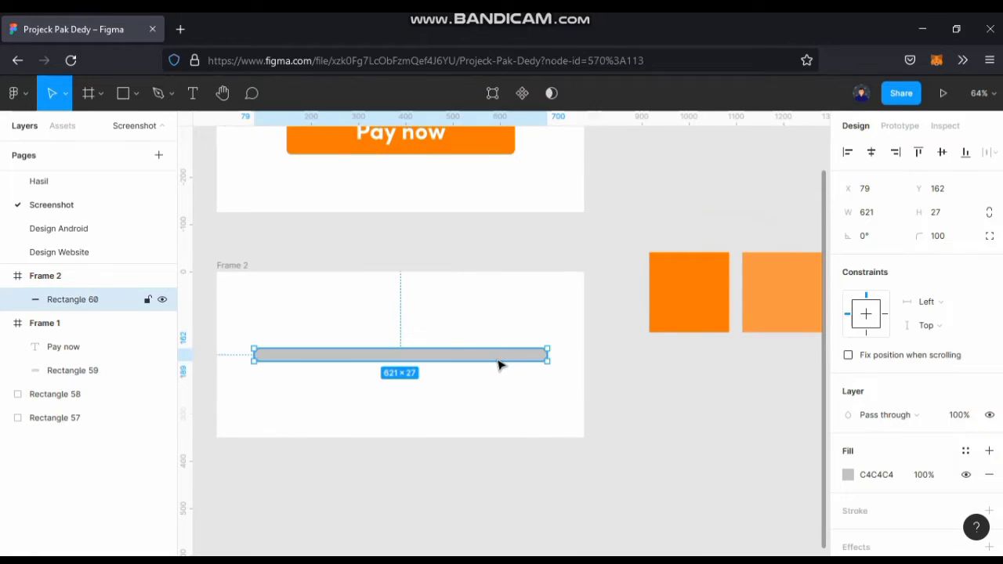
pyautogui.click(988, 475)
pyautogui.scroll(-1, 963, 428)
pyautogui.click(989, 430)
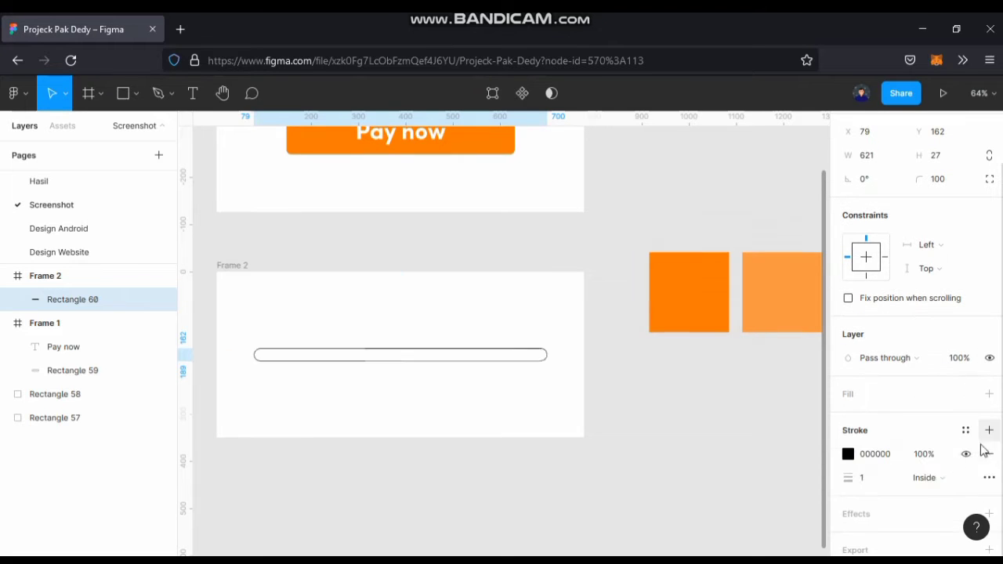
pyautogui.click(868, 487)
pyautogui.write('2')
pyautogui.press('Return')
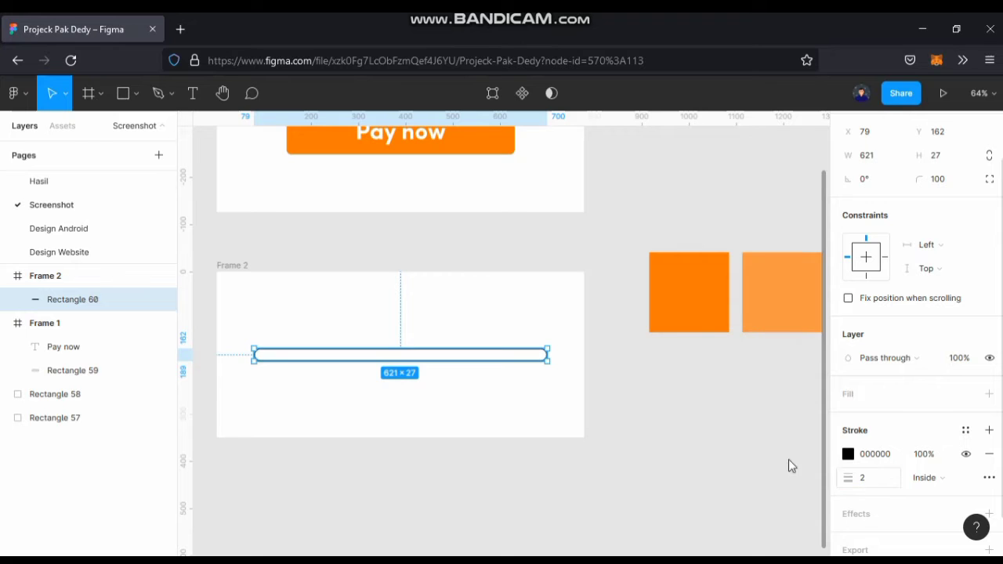
pyautogui.click(676, 420)
pyautogui.hscroll(-5, 710, 363)
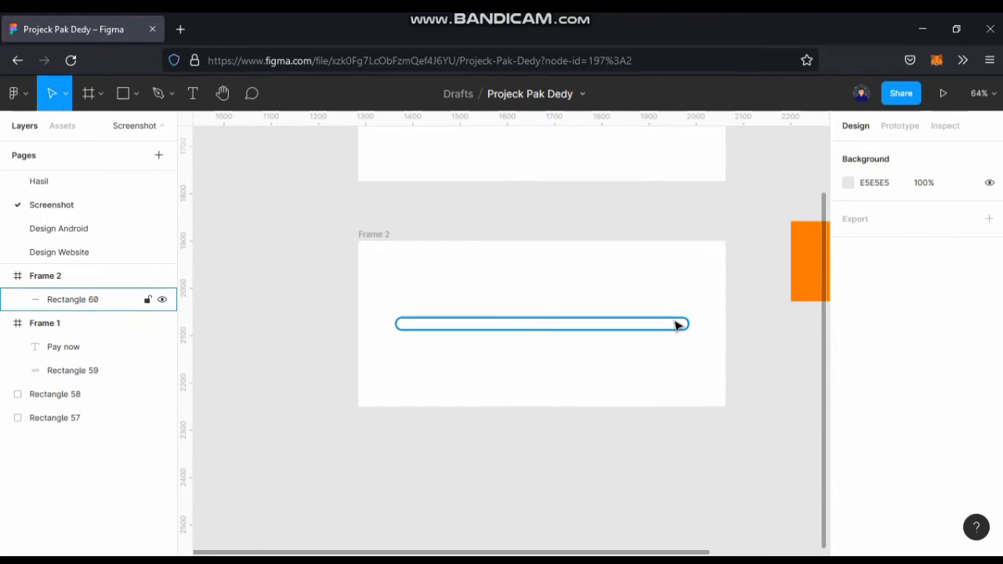
# Add the text "Loading..." over the start of the outlined bar in Frame 2.
pyautogui.click(676, 326)
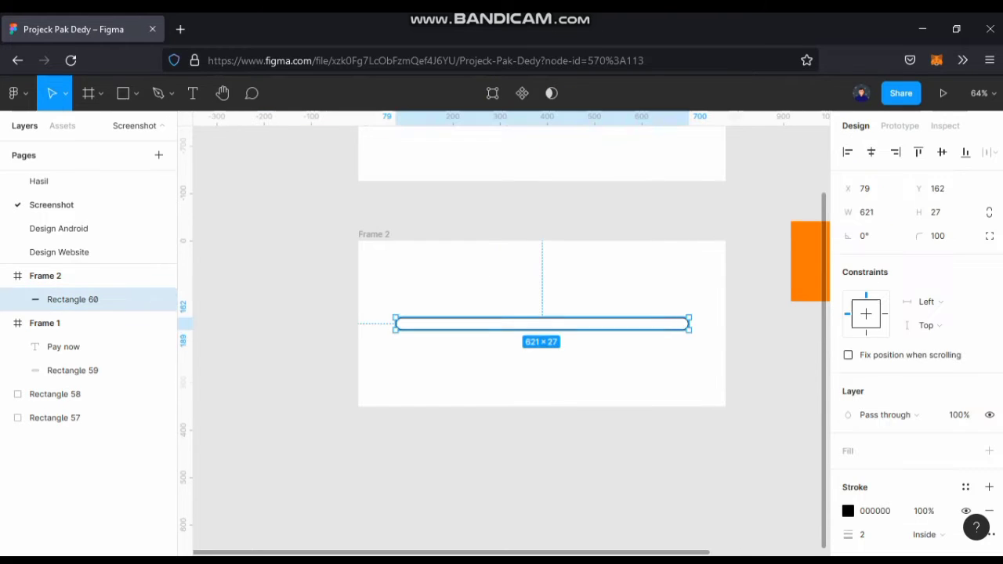
pyautogui.click(192, 93)
pyautogui.scroll(5, 403, 293)
pyautogui.click(505, 339)
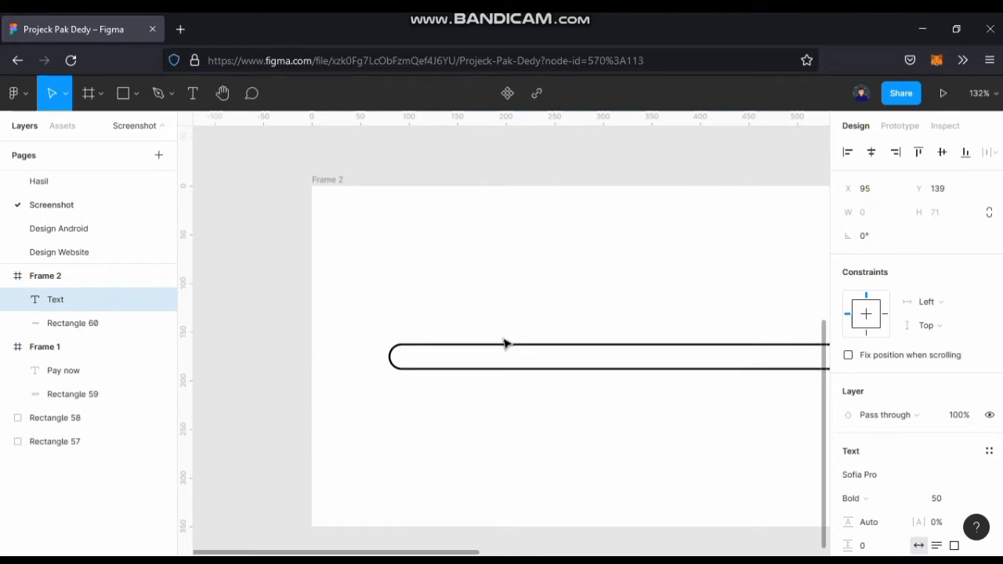
pyautogui.write('L')
pyautogui.press('Escape')
pyautogui.write('oa')
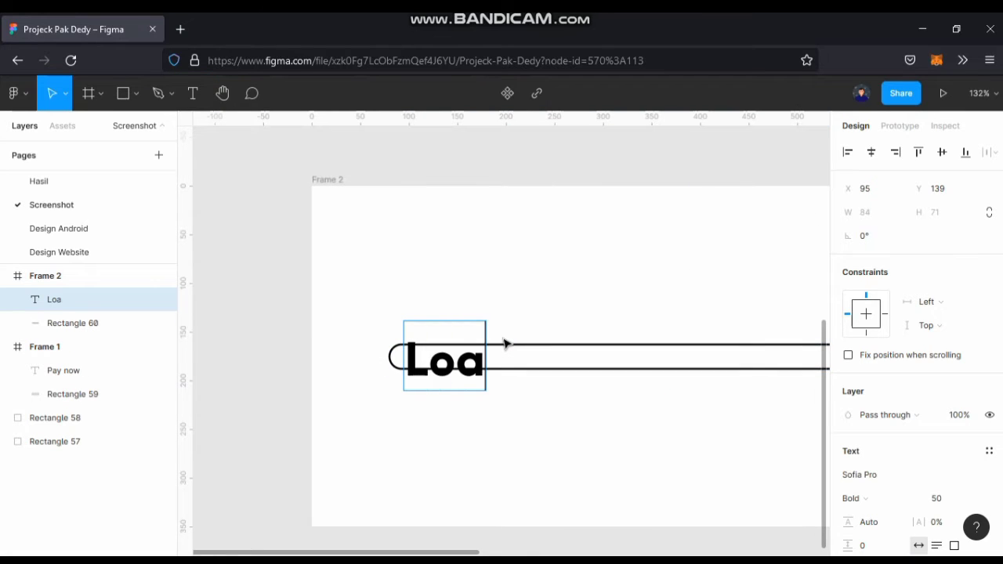
pyautogui.write('ding...')
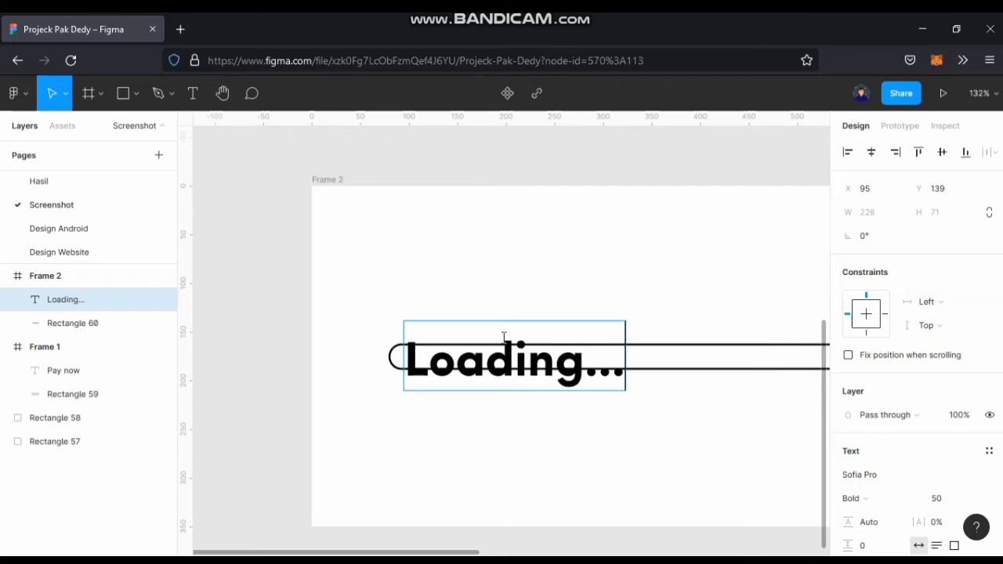
pyautogui.press('Escape')
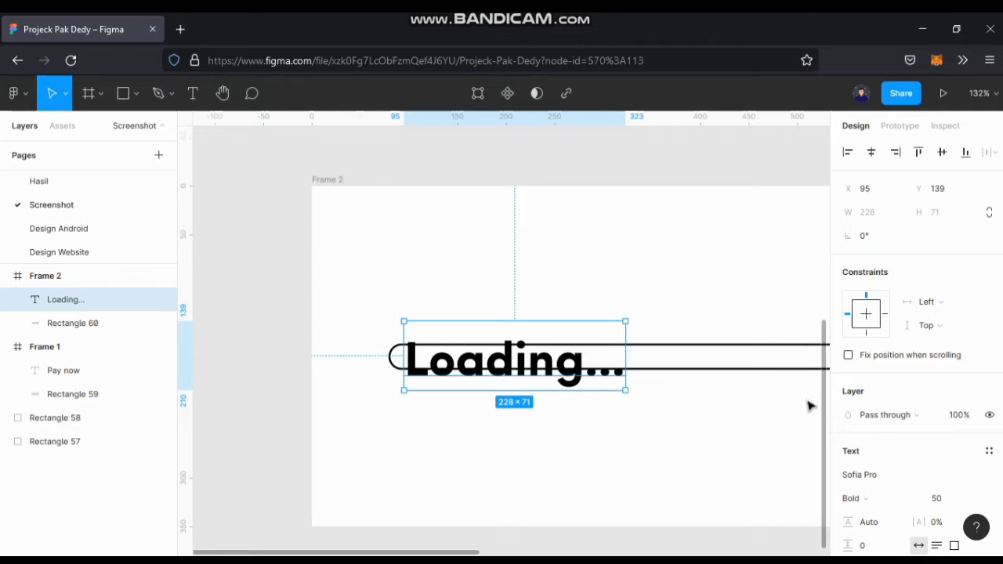
# Set the font size of the "Loading..." text to 20.
pyautogui.click(940, 500)
pyautogui.write('2')
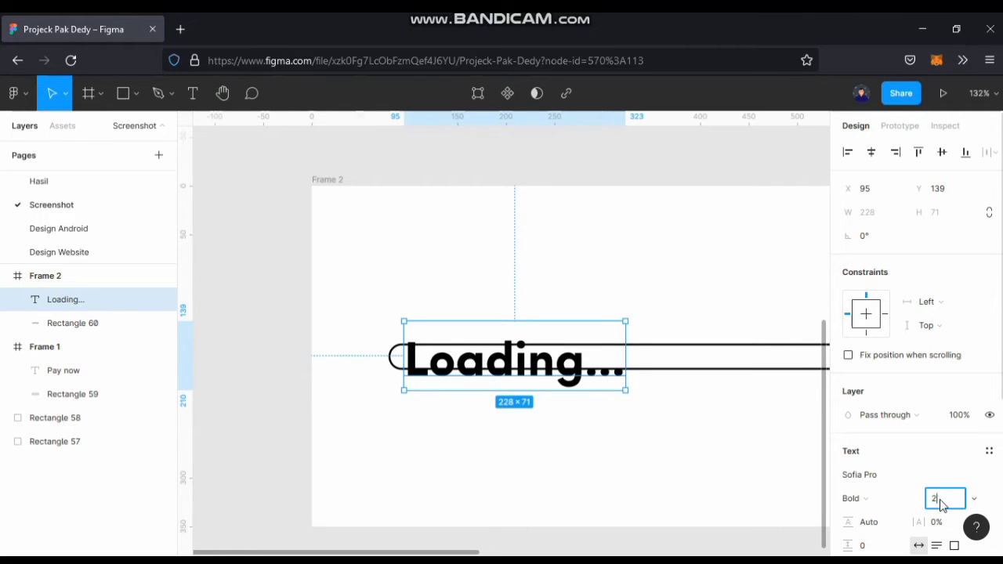
pyautogui.write('0')
pyautogui.press('Return')
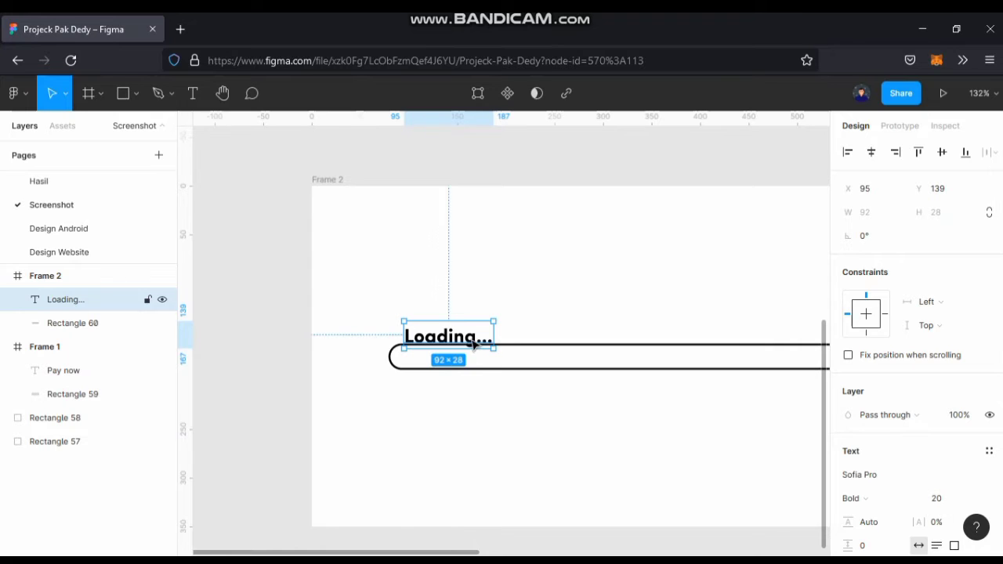
# Move the "Loading..." text just above the bar, aligned with its left end at X 79, Y 127.
pyautogui.moveTo(473, 345)
pyautogui.mouseDown()
pyautogui.moveTo(459, 324)
pyautogui.moveTo(467, 331)
pyautogui.mouseUp()
pyautogui.scroll(5, 457, 330)
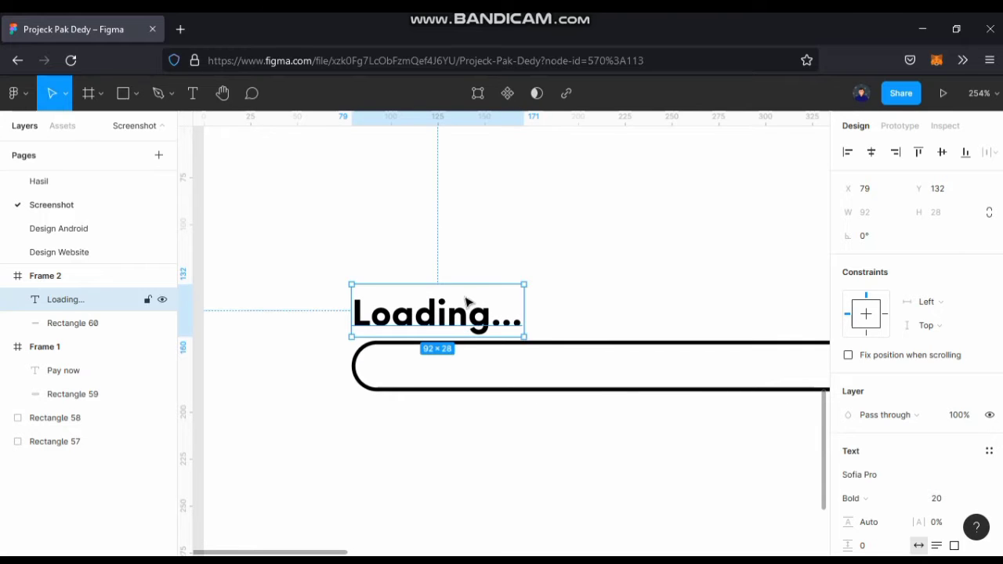
pyautogui.click(481, 275)
pyautogui.scroll(-10, 487, 273)
pyautogui.scroll(6, 470, 305)
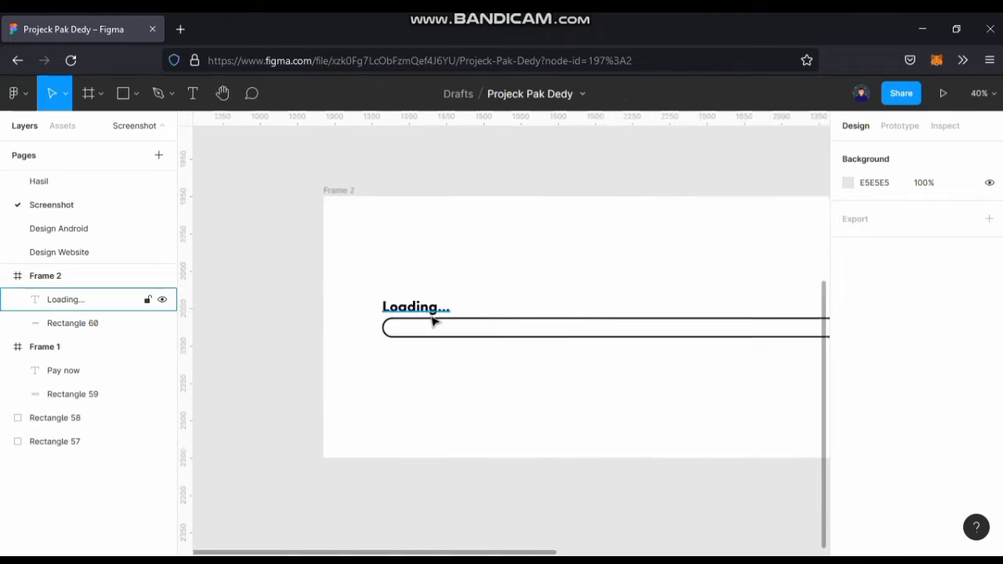
pyautogui.click(433, 312)
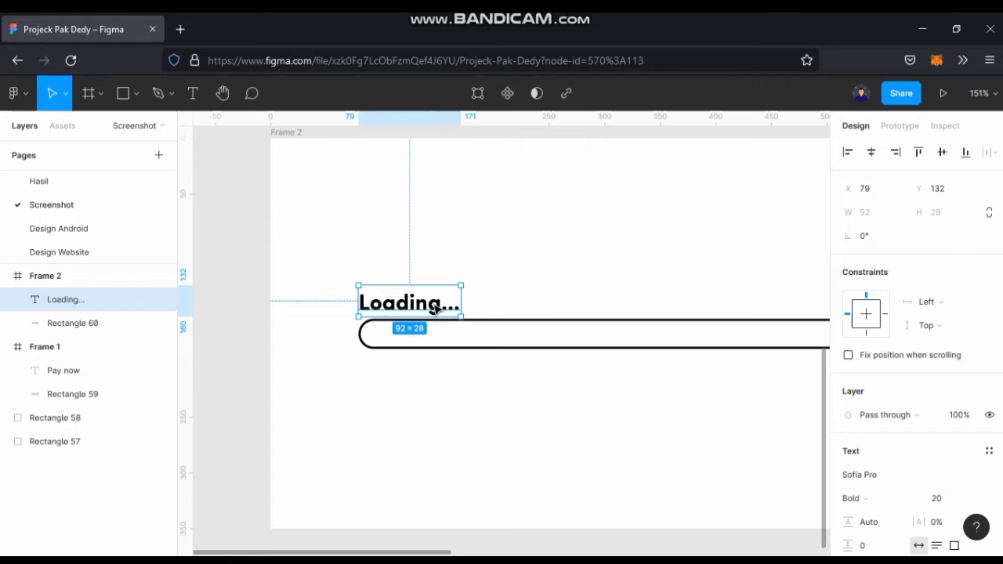
pyautogui.moveTo(437, 310); pyautogui.dragTo(439, 307)
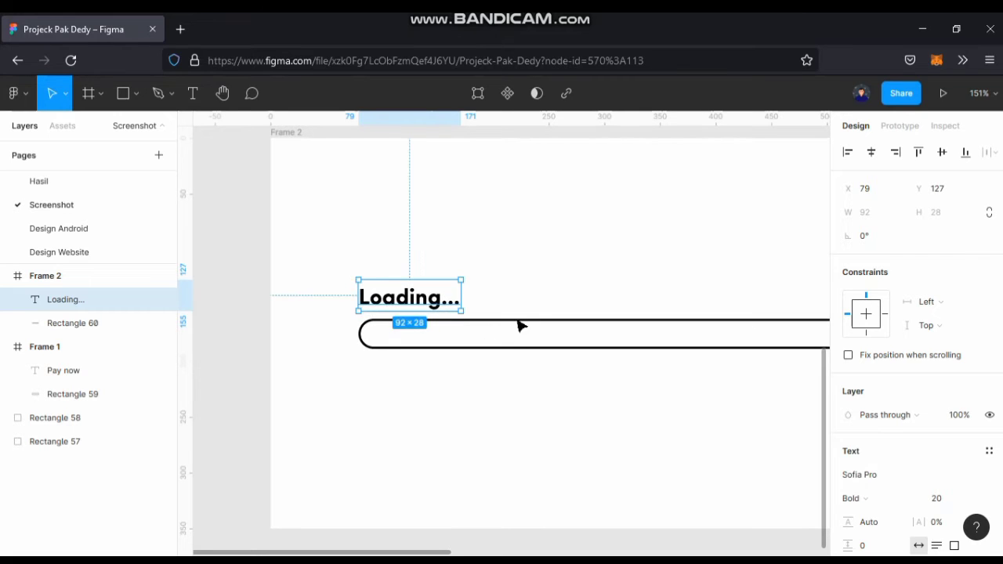
# Duplicate the outlined bar in place and replace the copy's stroke with a grey C4C4C4 fill.
pyautogui.click(516, 317)
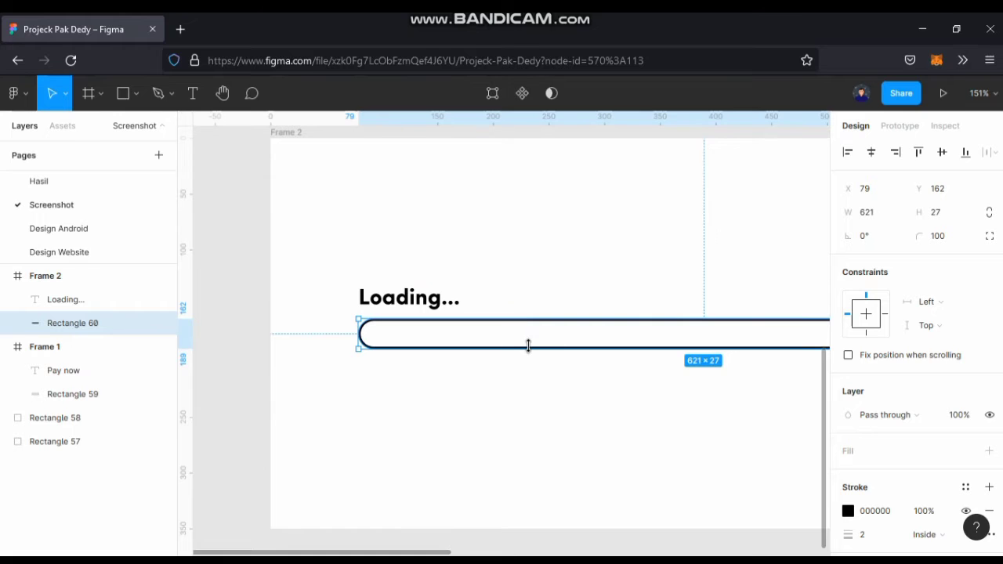
pyautogui.scroll(-5, 524, 346)
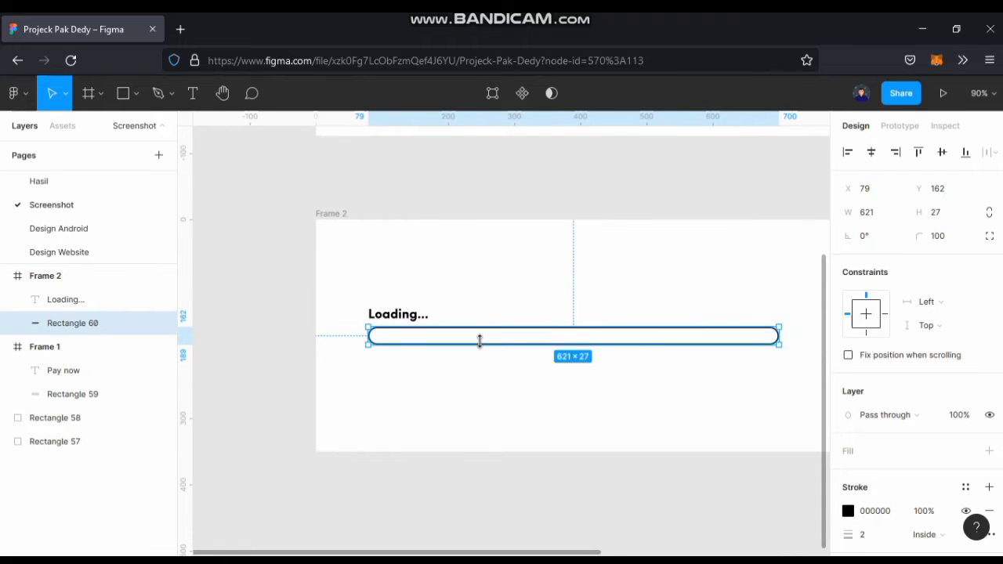
pyautogui.hotkey('ctrl', 'v')
pyautogui.scroll(-1, 908, 475)
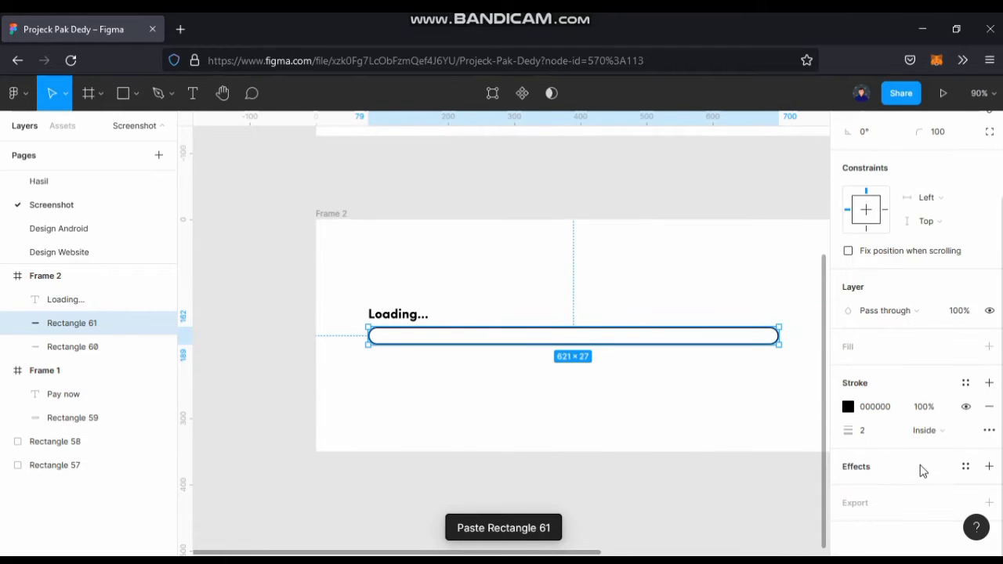
pyautogui.click(989, 406)
pyautogui.click(989, 394)
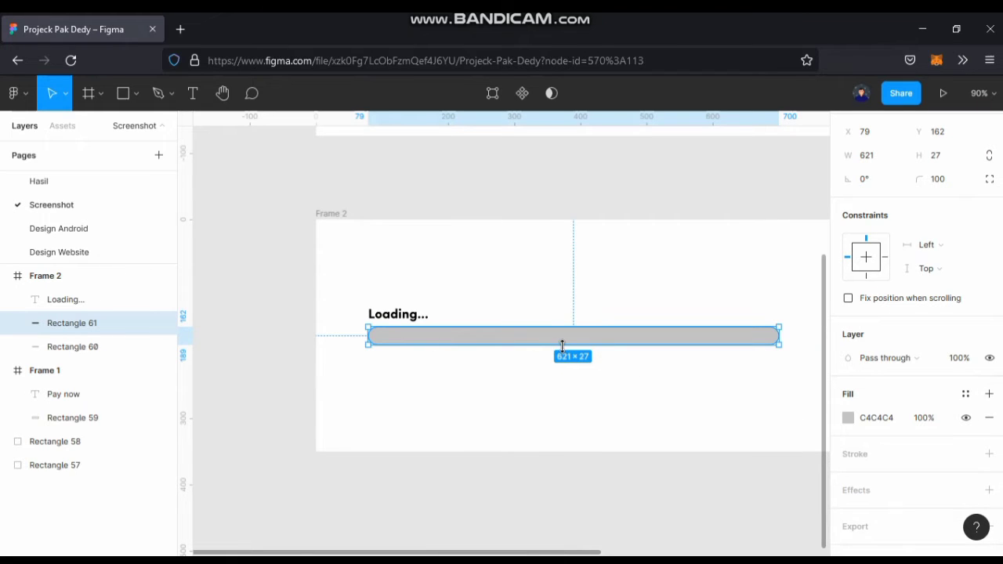
# Reduce the grey bar's height evenly to about 15 so it sits vertically centred inside the outline.
pyautogui.moveTo(561, 341); pyautogui.dragTo(562, 338)
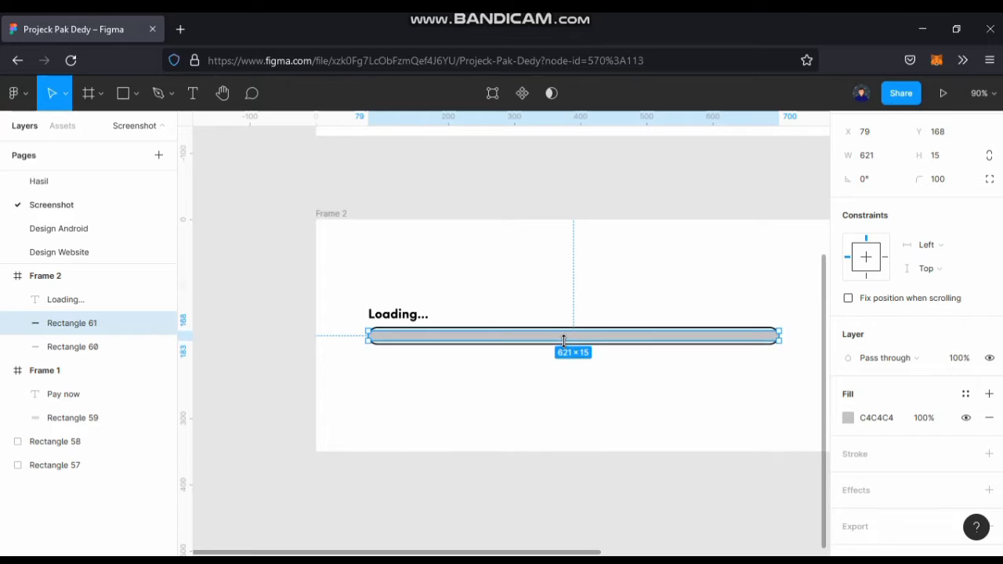
pyautogui.scroll(3, 572, 365)
pyautogui.scroll(10, 572, 365)
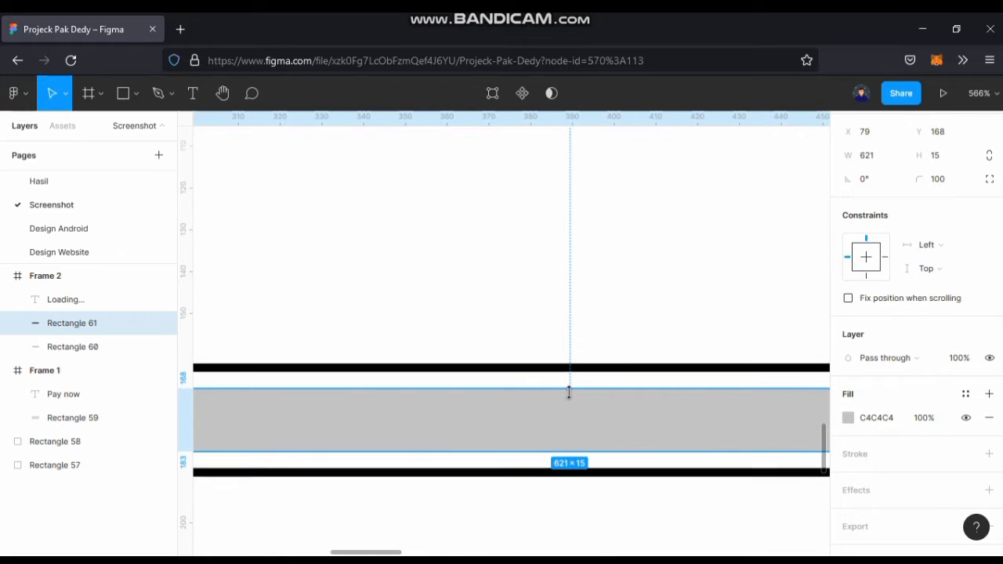
pyautogui.scroll(-5, 577, 402)
# Narrow the grey bar evenly from both ends to about 607 wide, leaving a gap inside the outline.
pyautogui.moveTo(576, 402); pyautogui.dragTo(199, 389)
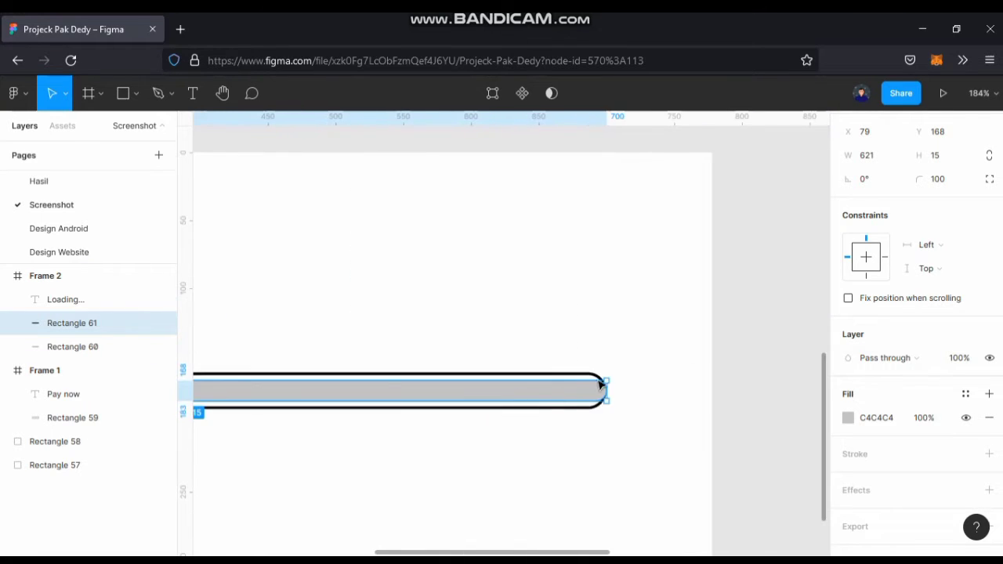
pyautogui.scroll(5, 602, 383)
pyautogui.scroll(3, 589, 439)
pyautogui.moveTo(600, 396); pyautogui.dragTo(560, 395)
# Recolour the inner bar FF7800 by sampling the darker orange square beside the frames.
pyautogui.scroll(-5, 684, 418)
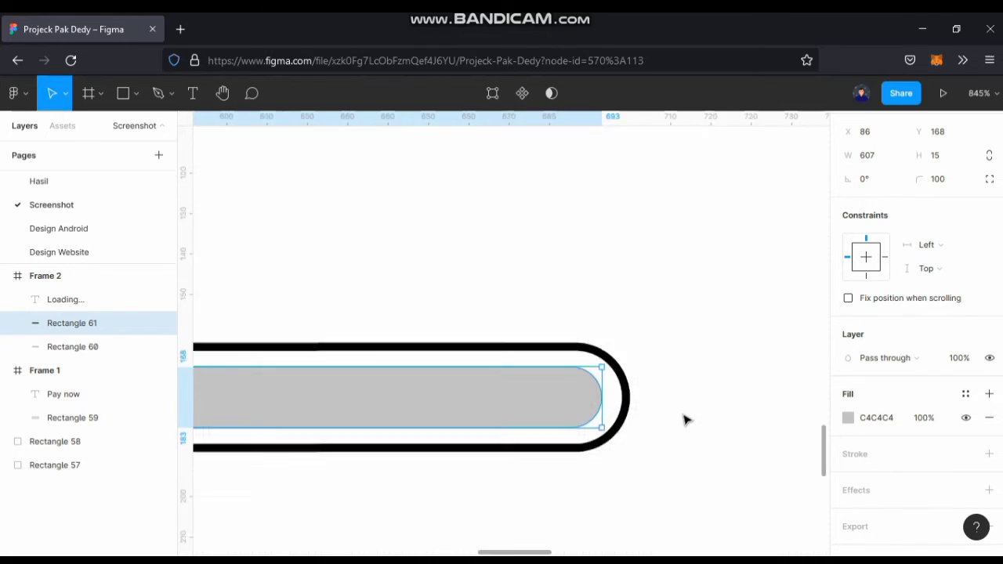
pyautogui.scroll(-5, 685, 418)
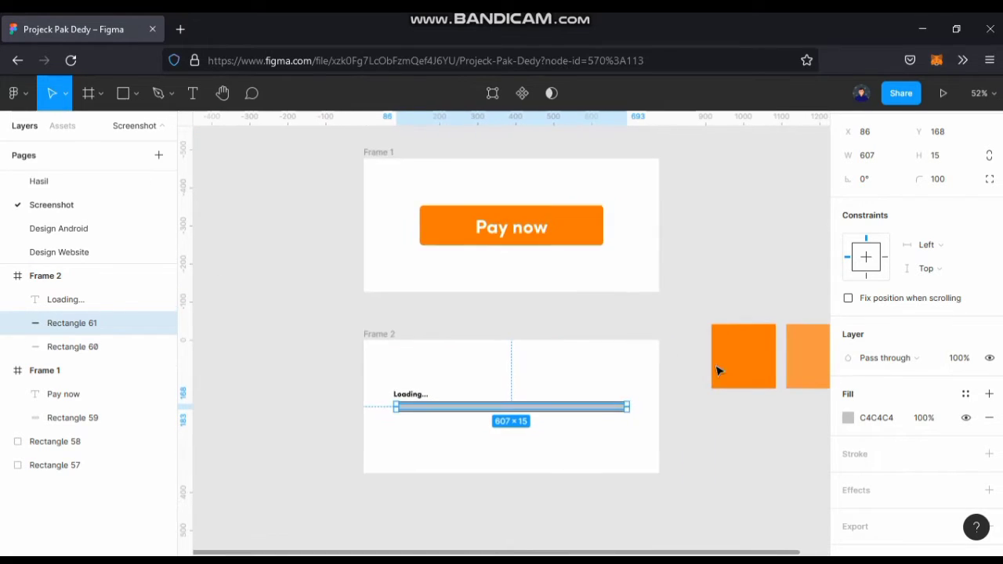
pyautogui.press('i')
pyautogui.click(756, 352)
pyautogui.click(618, 457)
pyautogui.scroll(-1, 577, 419)
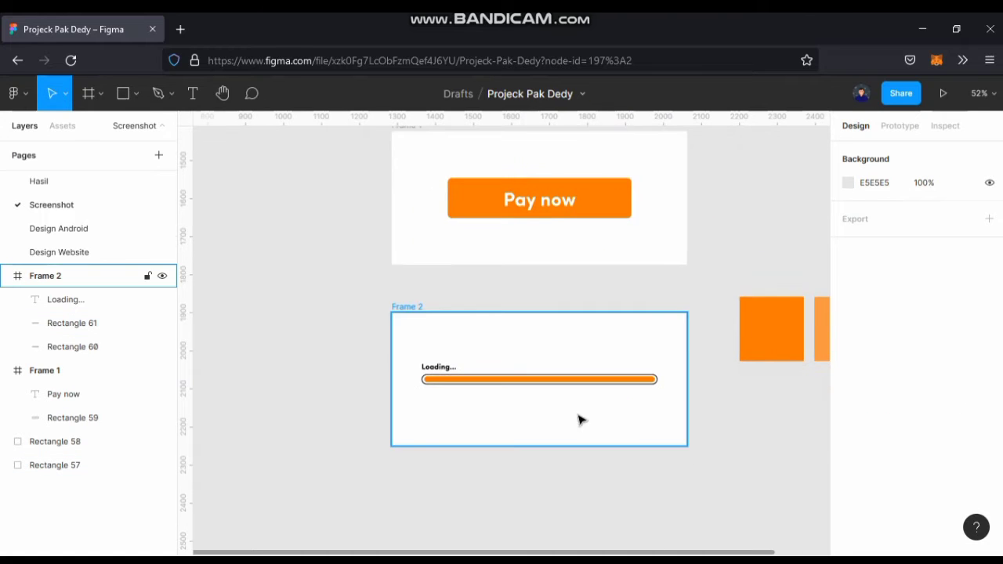
# Apply the Neumorphism plugin's effect with its default settings to the orange inner bar.
pyautogui.scroll(1, 546, 421)
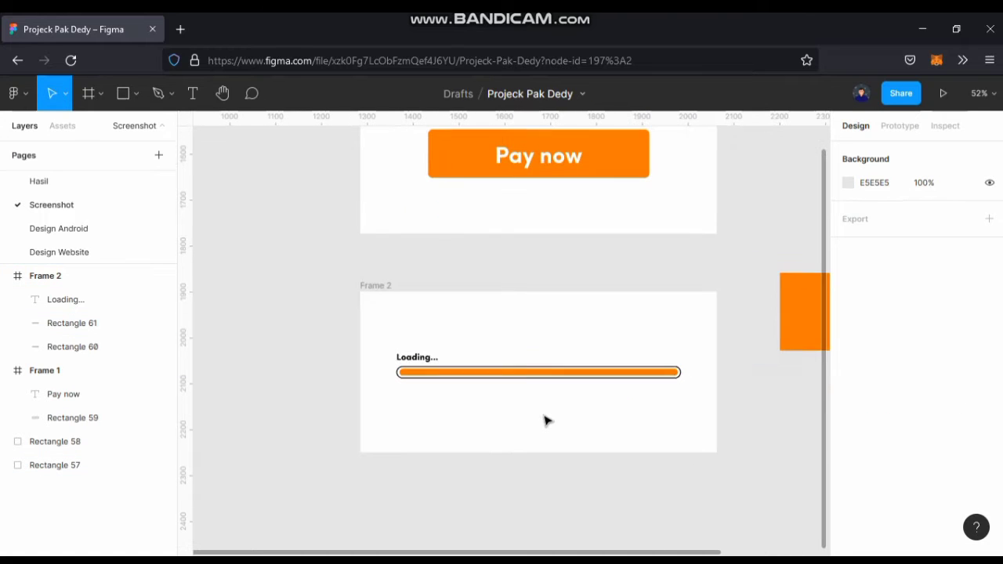
pyautogui.click(656, 375)
pyautogui.rightClick(478, 376)
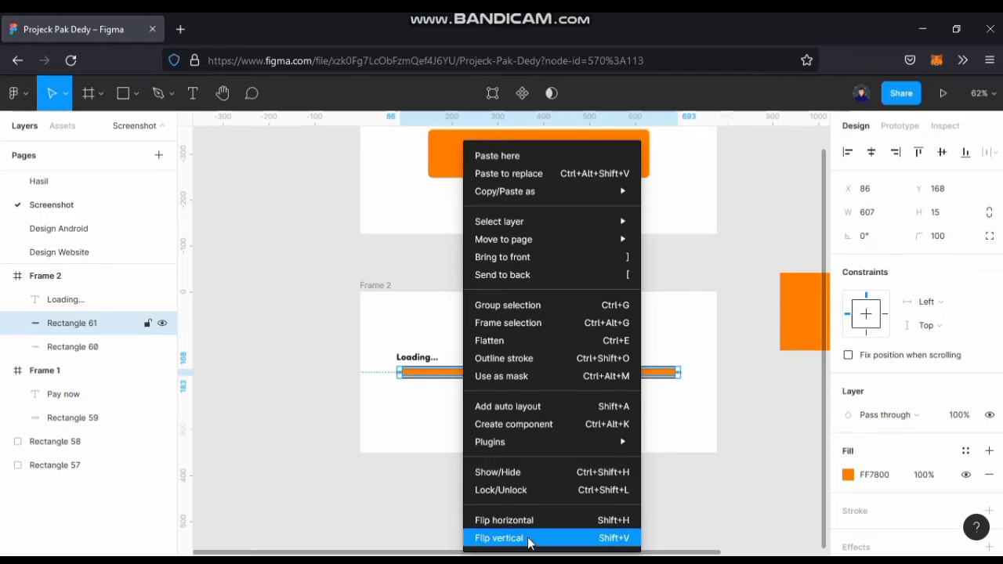
pyautogui.moveTo(546, 443)
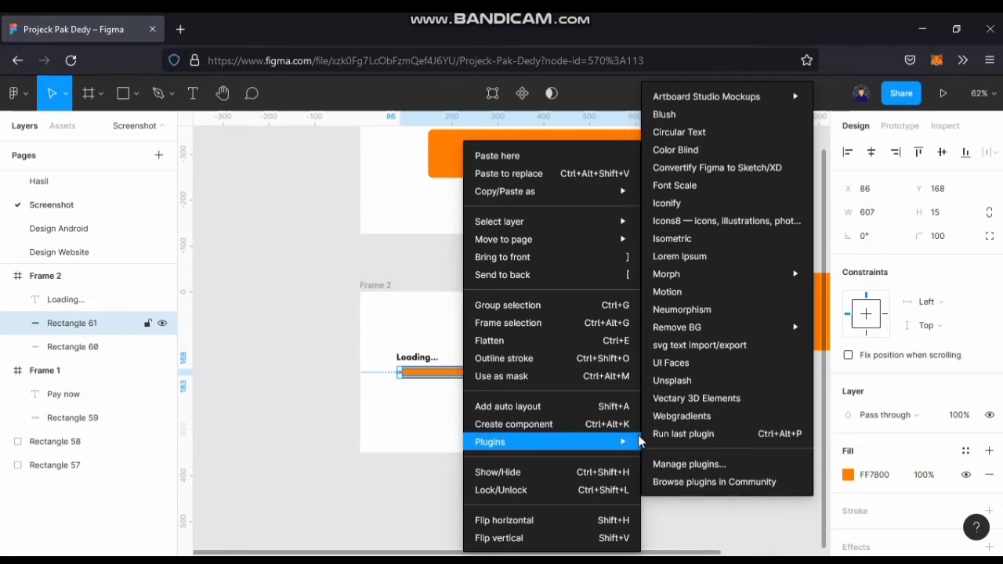
pyautogui.click(713, 310)
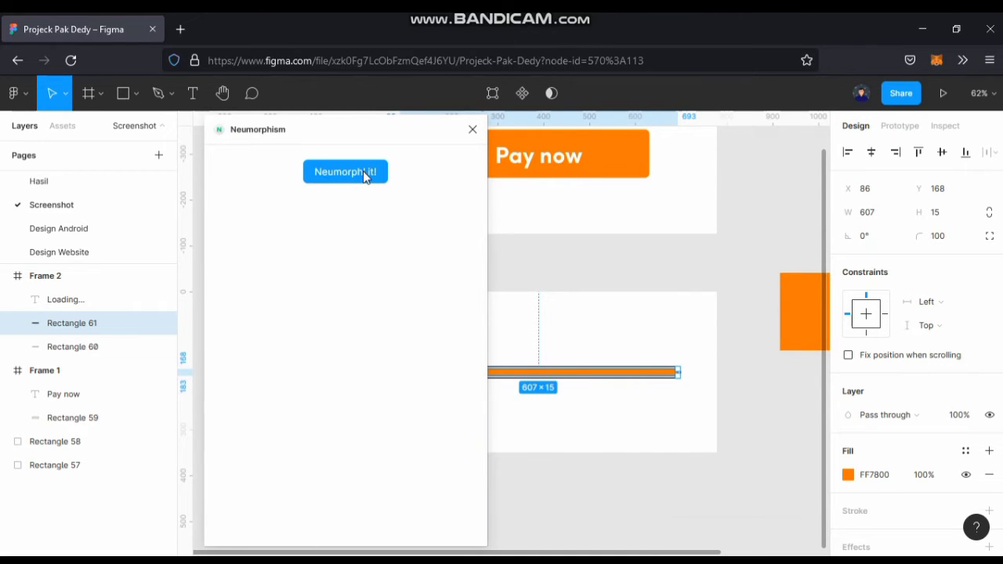
pyautogui.click(363, 172)
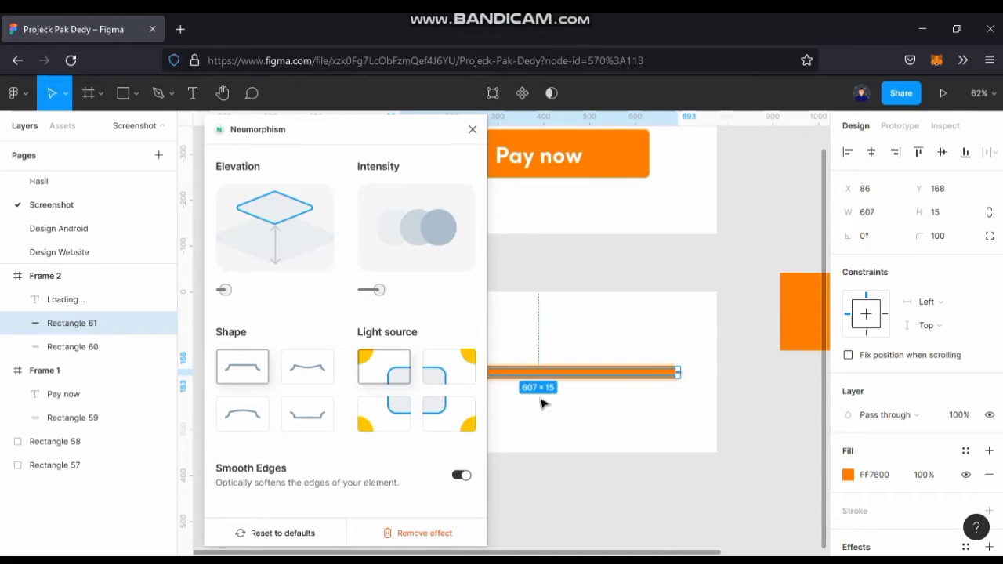
pyautogui.scroll(-4, 858, 418)
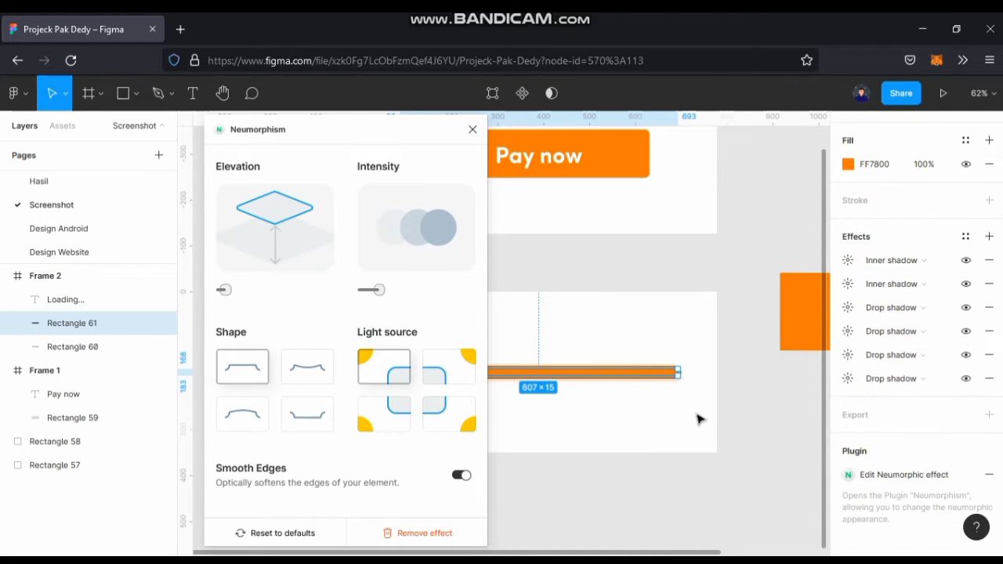
pyautogui.keyDown('ctrl'); pyautogui.scroll(3, 672, 385); pyautogui.keyUp('ctrl')
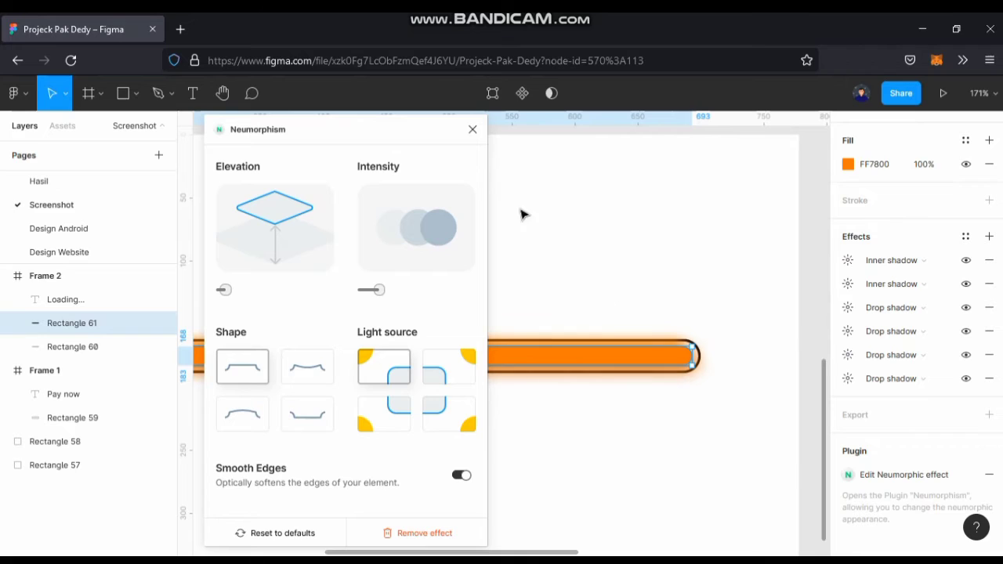
pyautogui.click(472, 130)
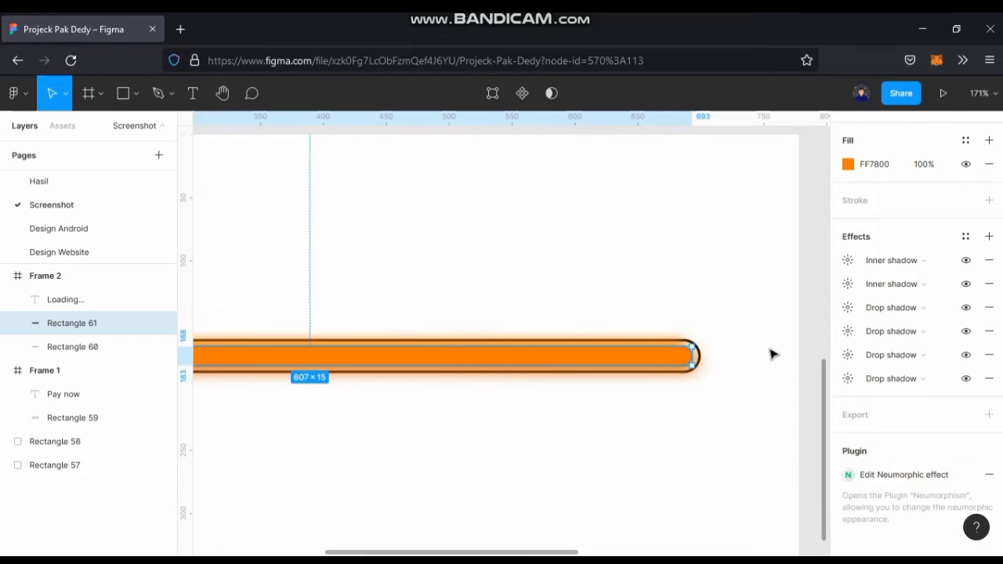
# Examine the settings of the inner bar's inner shadows and drop shadows, and the overall glow around the bar.
pyautogui.click(847, 260)
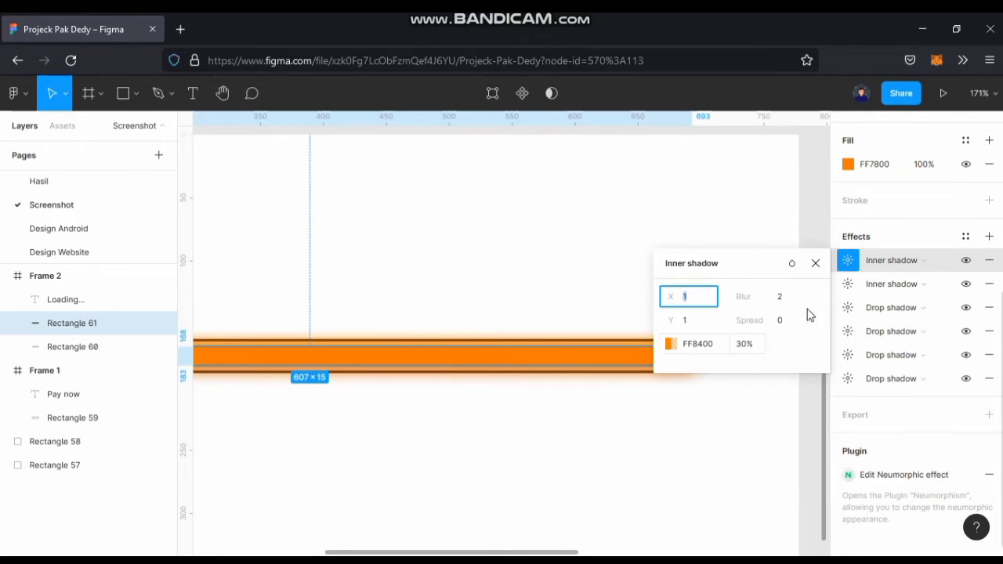
pyautogui.click(847, 285)
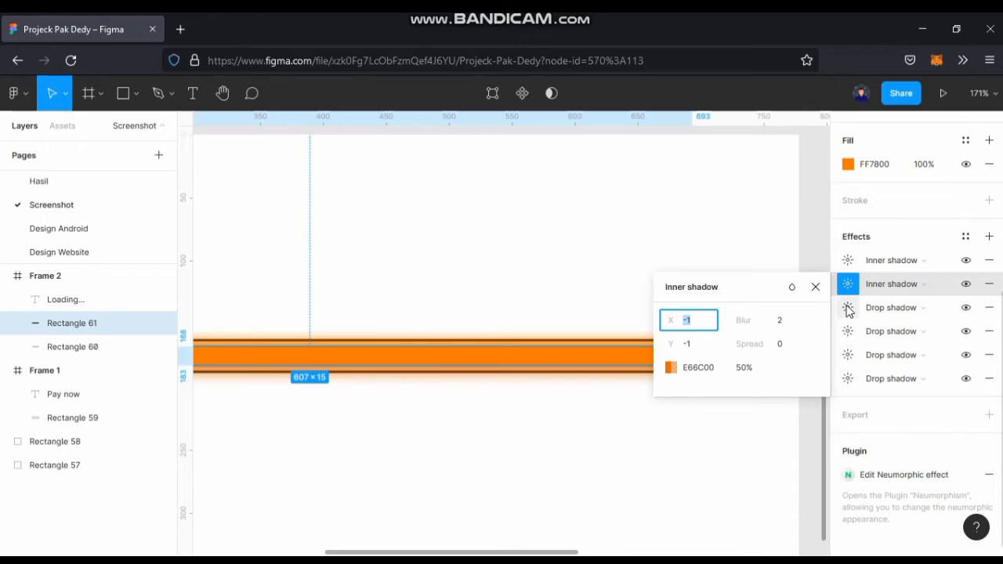
pyautogui.click(847, 308)
pyautogui.click(847, 332)
pyautogui.click(848, 356)
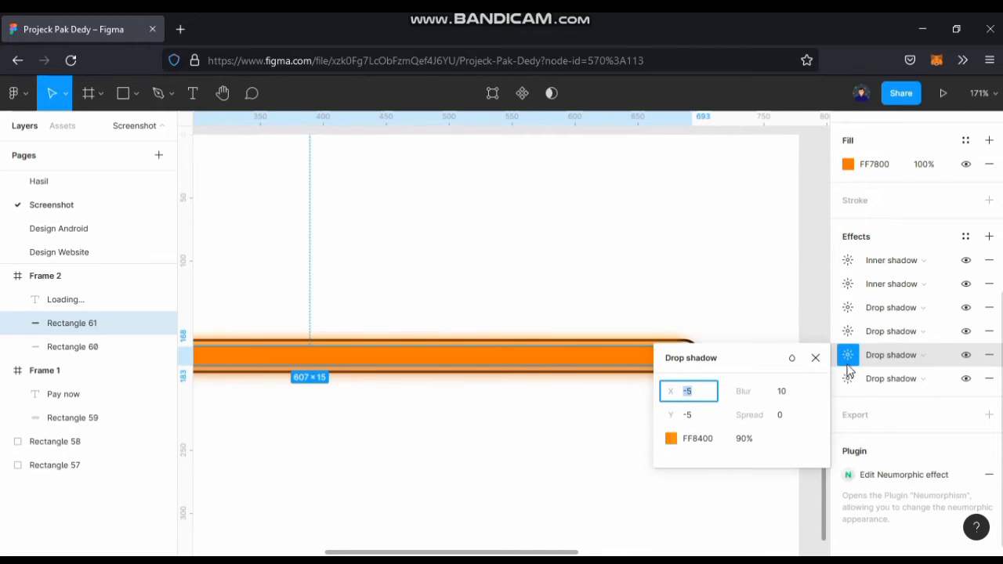
pyautogui.click(848, 380)
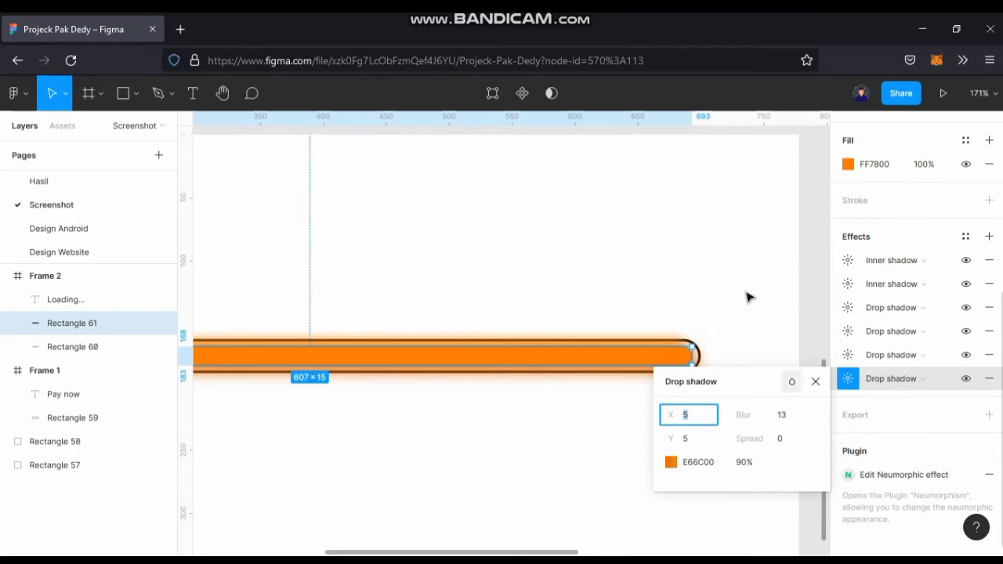
pyautogui.click(771, 337)
pyautogui.scroll(-5, 771, 337)
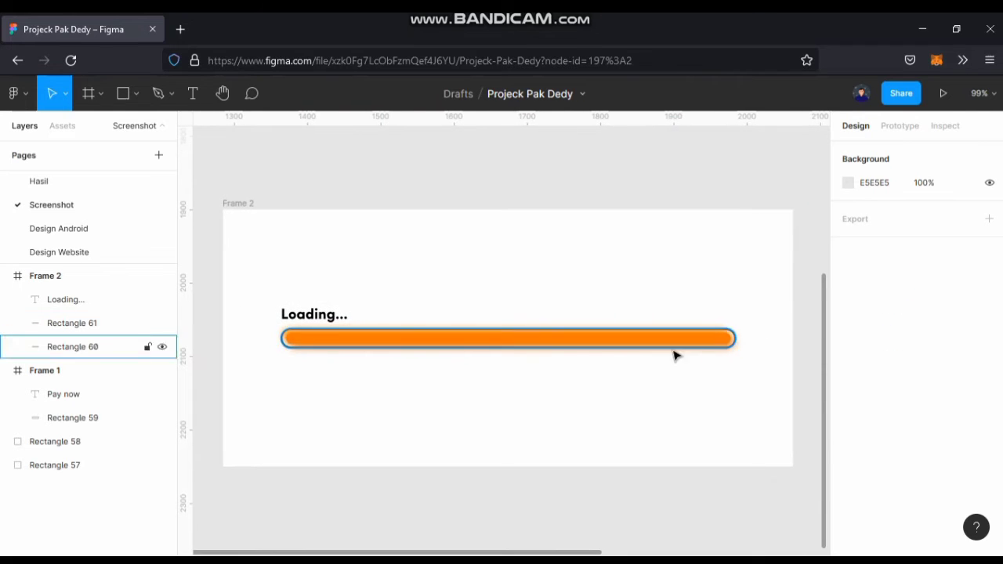
# Duplicate the orange inner bar in place and remove all shadow effects from the copy.
pyautogui.click(443, 346)
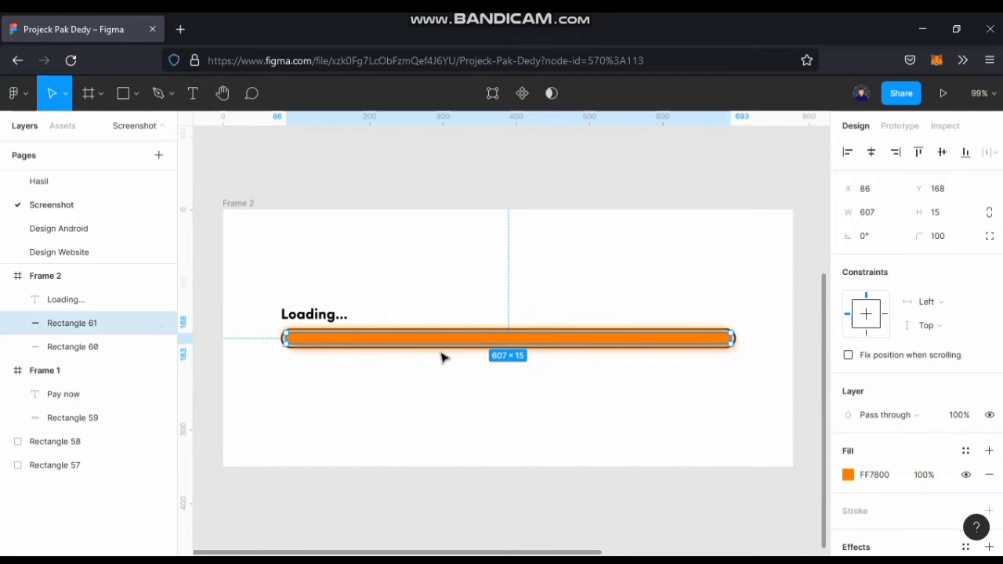
pyautogui.hotkey('ctrl', 'v')
pyautogui.scroll(-3, 901, 470)
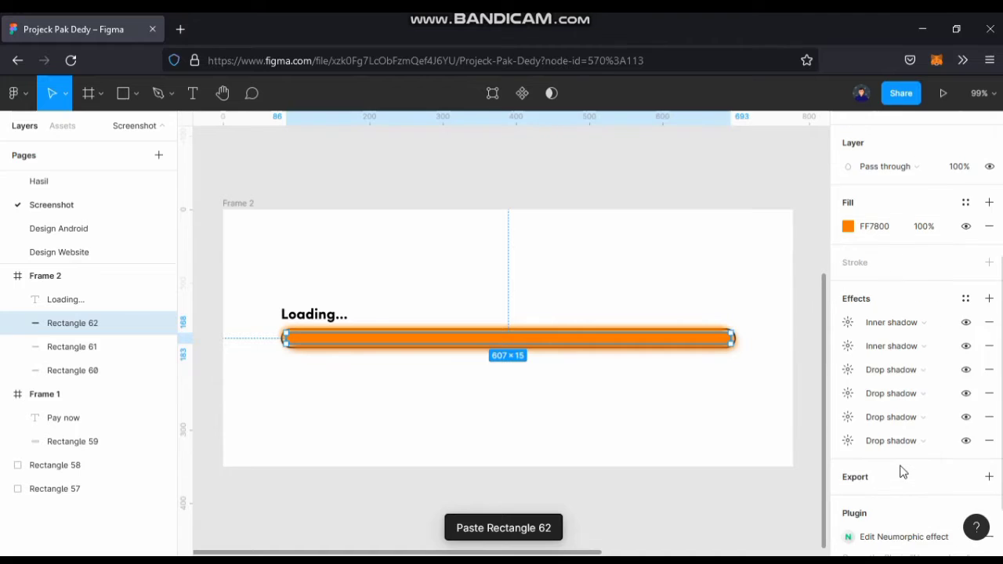
pyautogui.scroll(-1, 940, 421)
pyautogui.scroll(2, 991, 376)
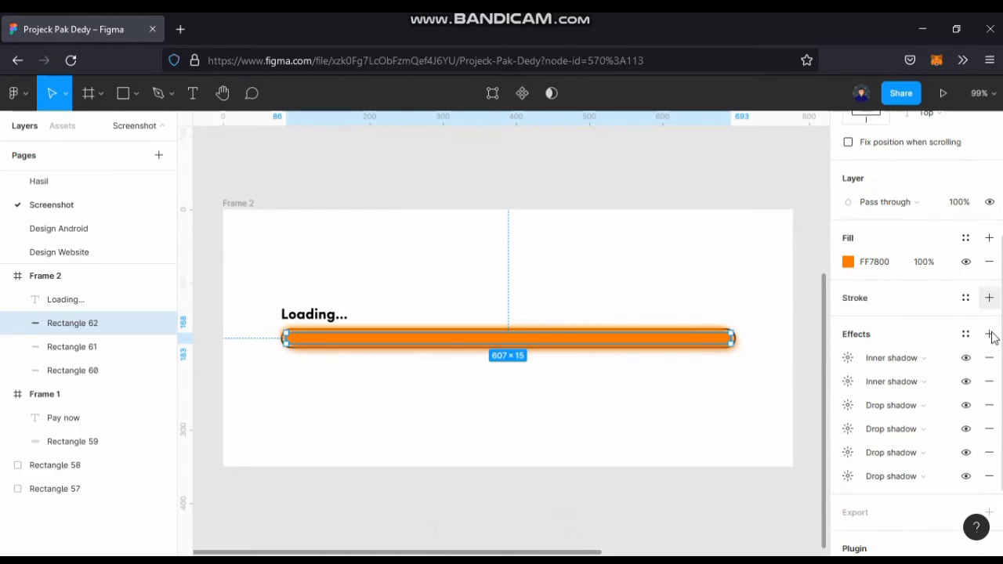
pyautogui.click(991, 359)
pyautogui.click(990, 360)
pyautogui.click(990, 361)
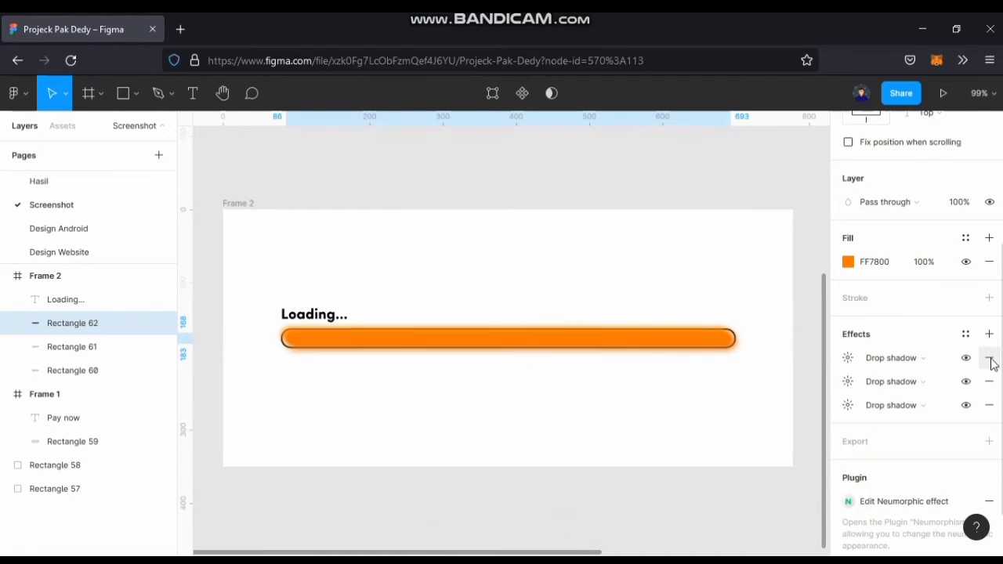
pyautogui.click(990, 360)
pyautogui.click(991, 360)
pyautogui.click(990, 361)
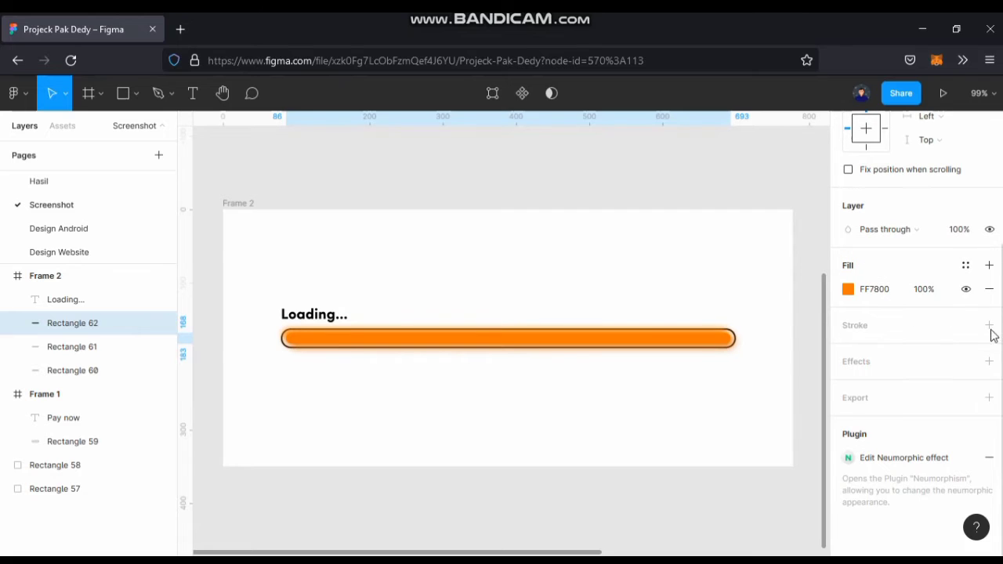
# Replace the copied bar's fill with a white FFFFFF inside stroke 1.5 thick.
pyautogui.click(988, 325)
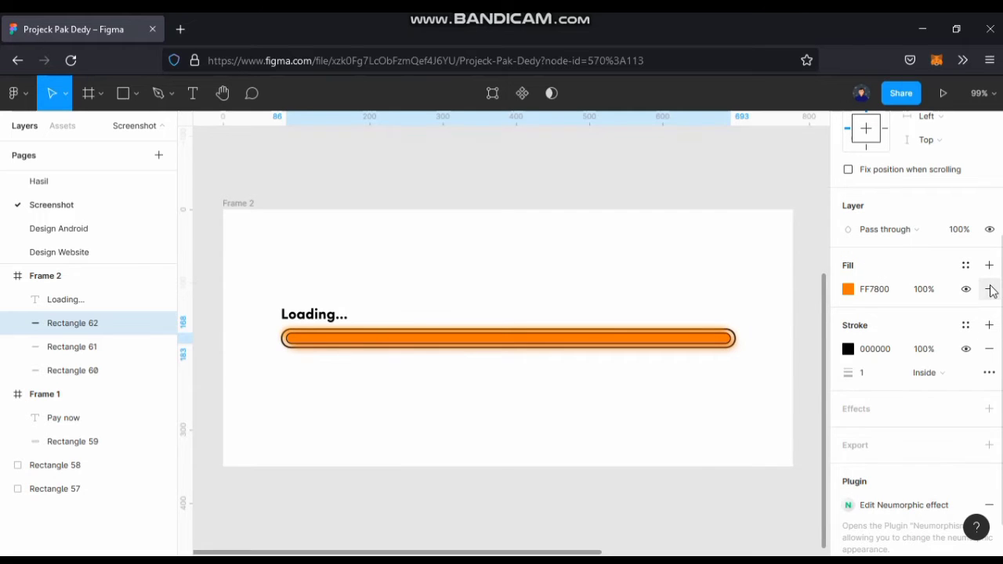
pyautogui.click(990, 290)
pyautogui.click(849, 325)
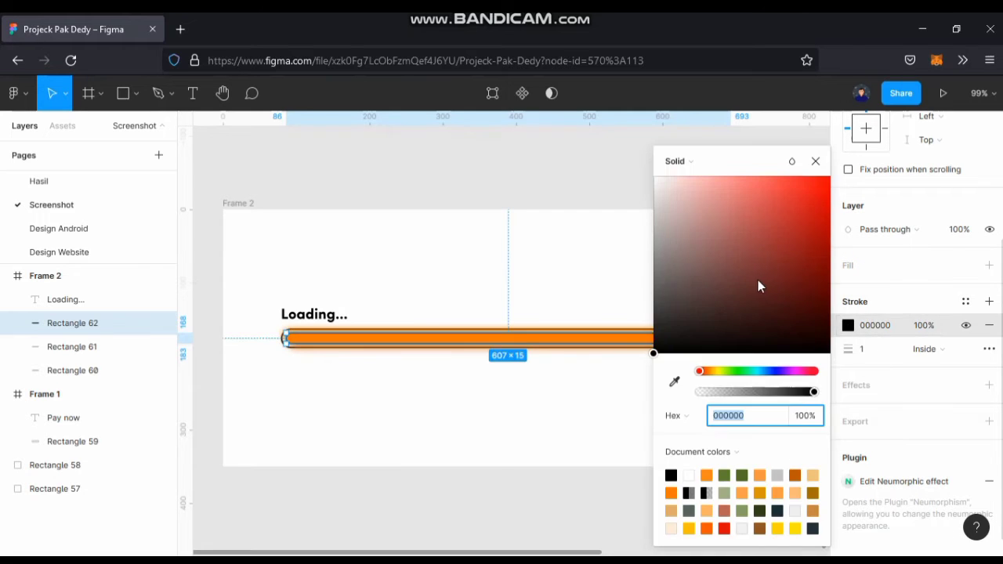
pyautogui.moveTo(758, 279)
pyautogui.mouseDown()
pyautogui.moveTo(690, 215)
pyautogui.moveTo(616, 91)
pyautogui.mouseUp()
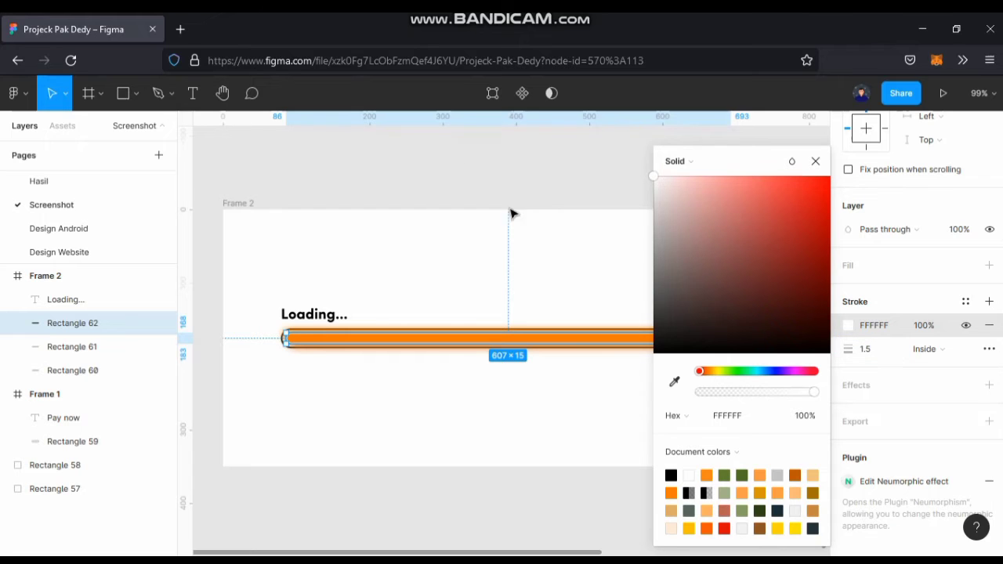
pyautogui.click(533, 205)
pyautogui.click(503, 423)
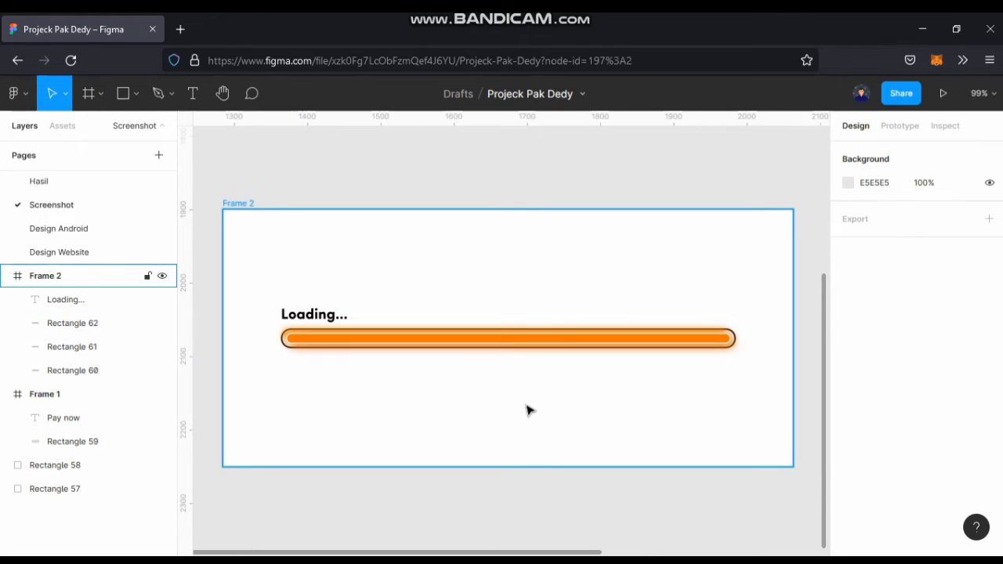
# Group the white-outlined bar with the glowing orange bar beneath it.
pyautogui.scroll(-6, 526, 411)
pyautogui.click(553, 331)
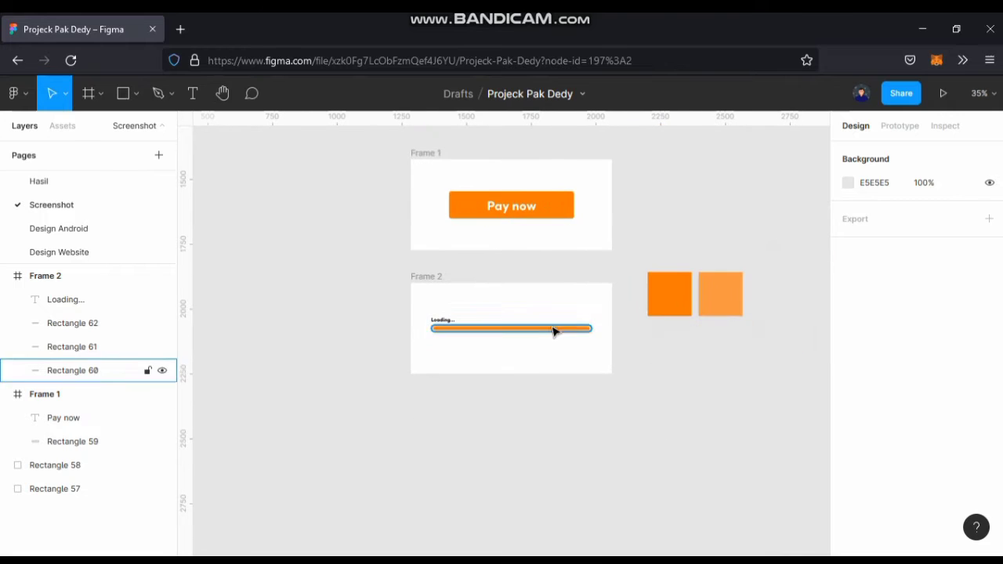
pyautogui.click(553, 330)
pyautogui.scroll(5, 558, 332)
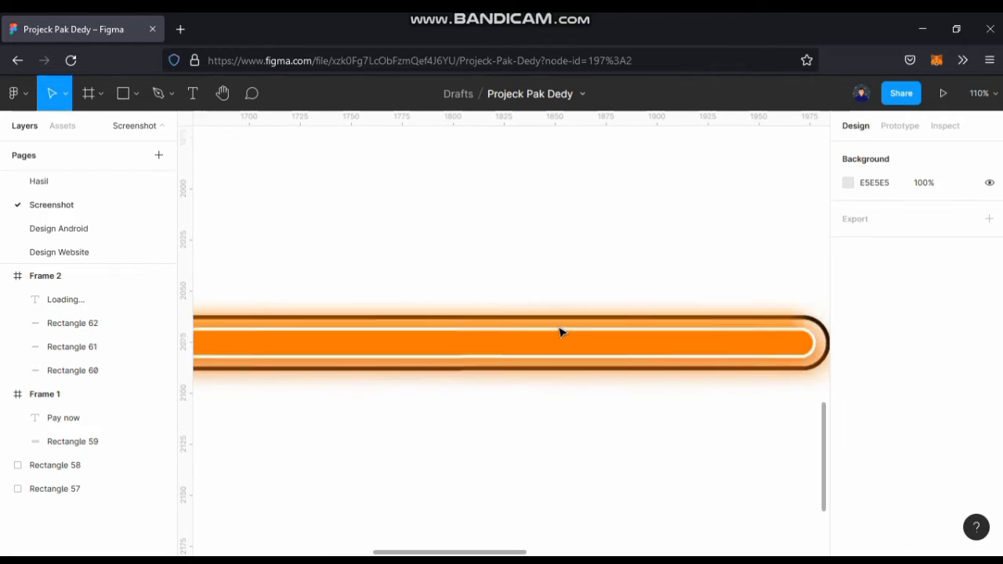
pyautogui.scroll(7, 560, 332)
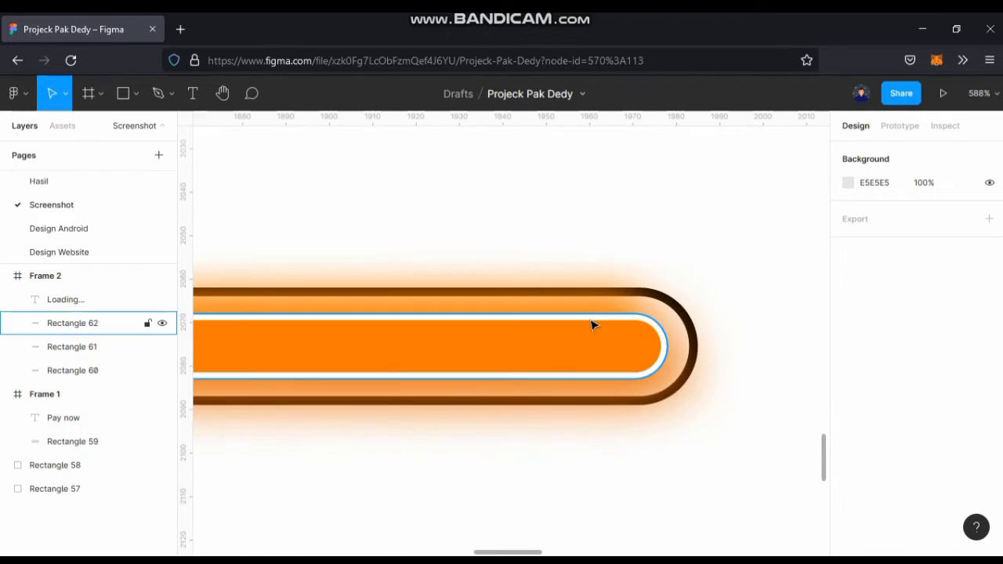
pyautogui.click(593, 325)
pyautogui.keyDown('shift'); pyautogui.click(608, 354); pyautogui.keyUp('shift')
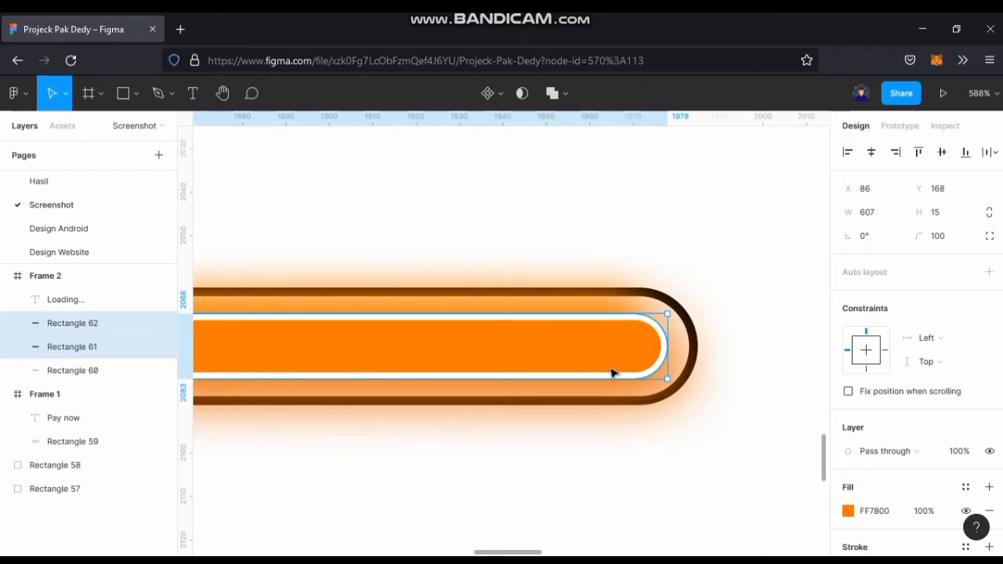
pyautogui.hotkey('ctrl', 'g')
# Try narrowing the grouped orange bar from its right end to about 479 wide, and undo it.
pyautogui.scroll(-6, 627, 368)
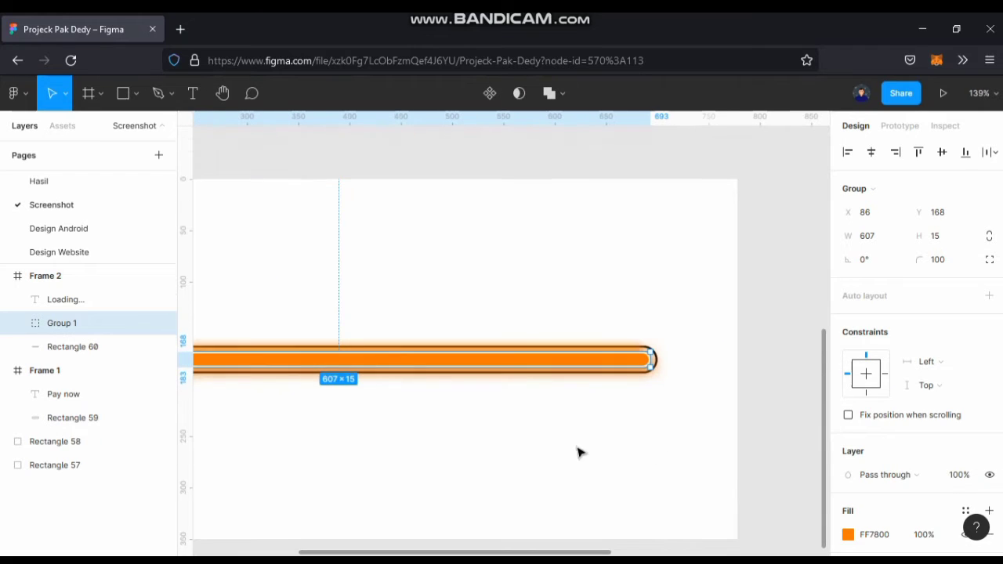
pyautogui.moveTo(653, 361); pyautogui.dragTo(521, 360)
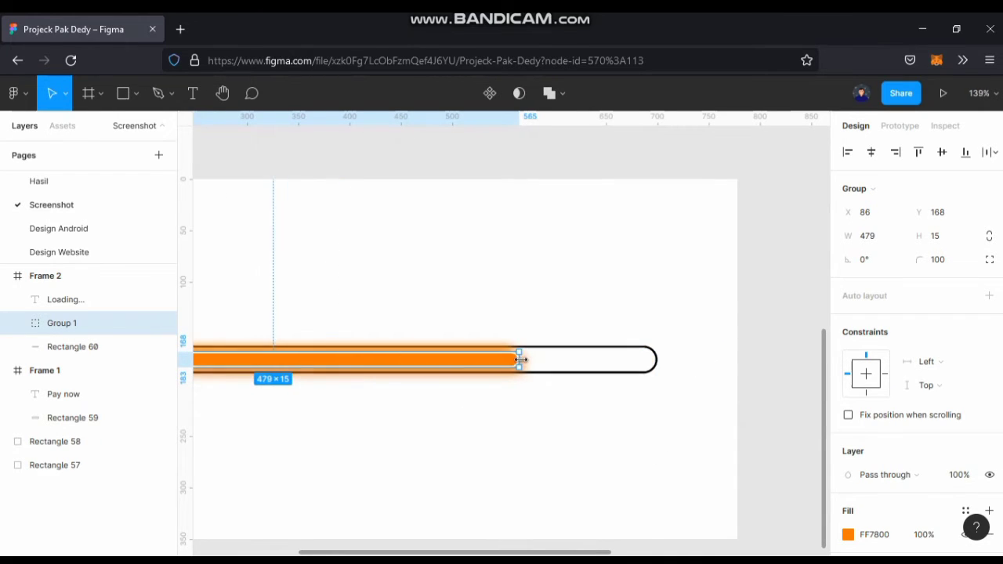
pyautogui.hotkey('ctrl', 'z')
# Duplicate Frame 2 twice, stacking the two copies below it with even gaps.
pyautogui.scroll(-2, 522, 361)
pyautogui.hscroll(-4, 548, 387)
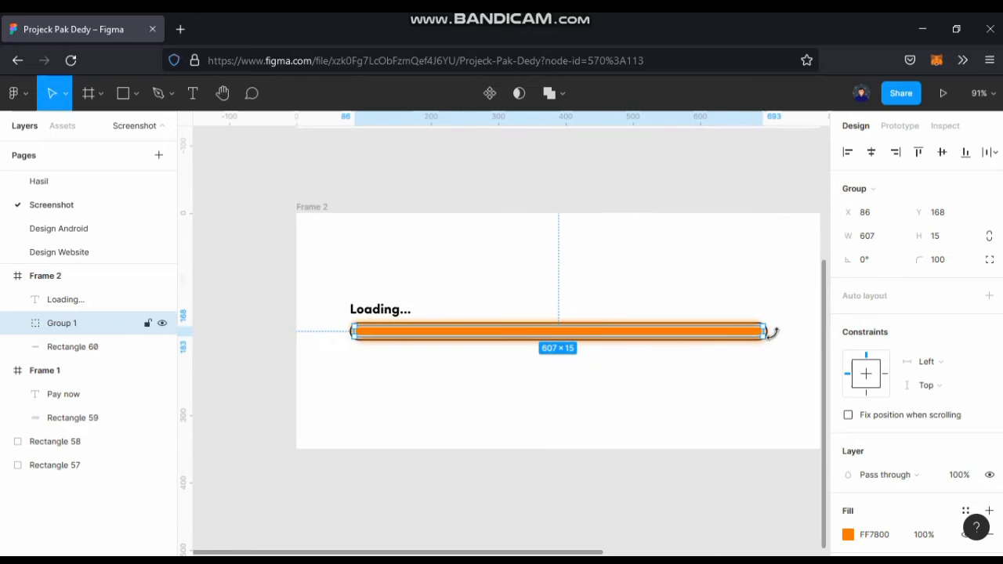
pyautogui.click(312, 208)
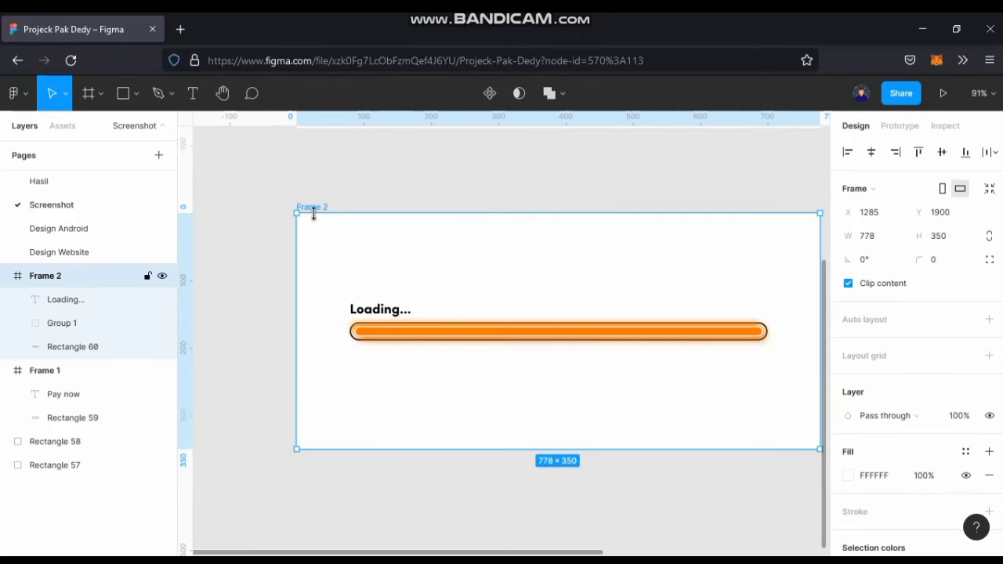
pyautogui.scroll(-4, 315, 215)
pyautogui.keyDown('alt'); pyautogui.moveTo(406, 329); pyautogui.dragTo(405, 363); pyautogui.keyUp('alt')
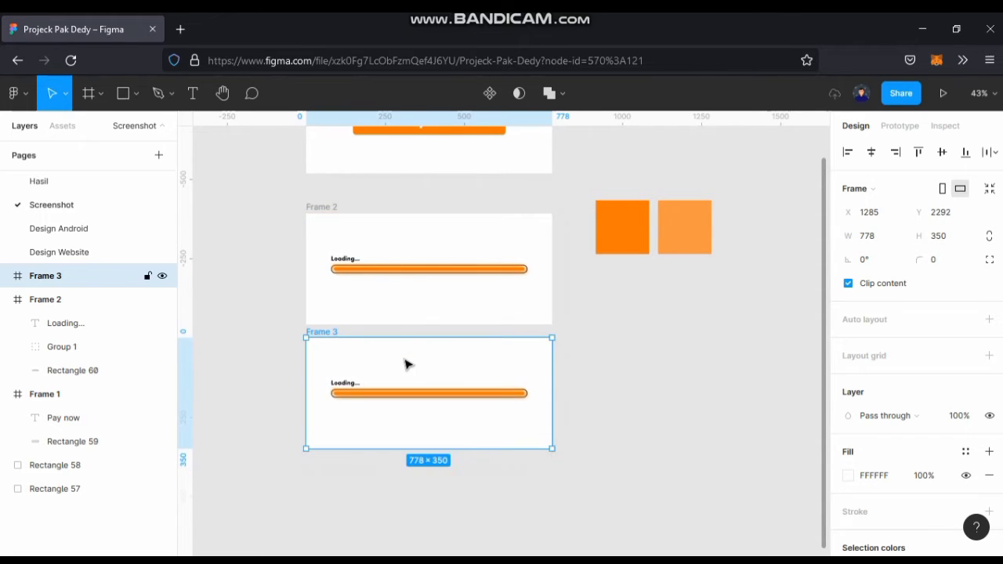
pyautogui.keyDown('ctrl'); pyautogui.scroll(-1, 457, 358); pyautogui.keyUp('ctrl')
pyautogui.hscroll(-3, 532, 365)
pyautogui.moveTo(533, 380); pyautogui.dragTo(504, 318)
pyautogui.keyDown('alt'); pyautogui.moveTo(508, 357); pyautogui.dragTo(520, 441); pyautogui.keyUp('alt')
pyautogui.click(665, 397)
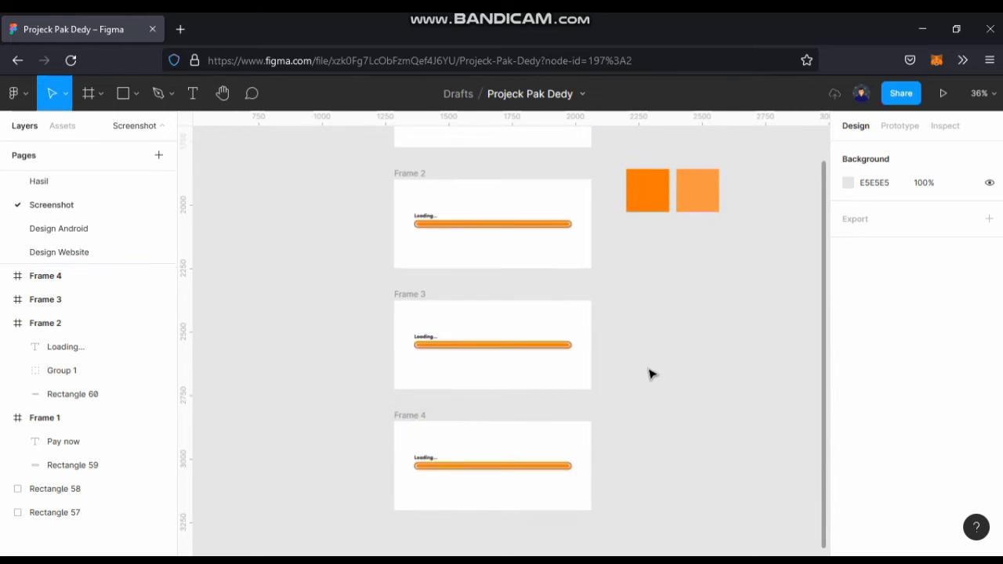
# Narrow the grouped orange bar in Frame 3 from its right end to about 322 wide.
pyautogui.scroll(-3, 638, 360)
pyautogui.scroll(5, 543, 372)
pyautogui.scroll(2, 540, 408)
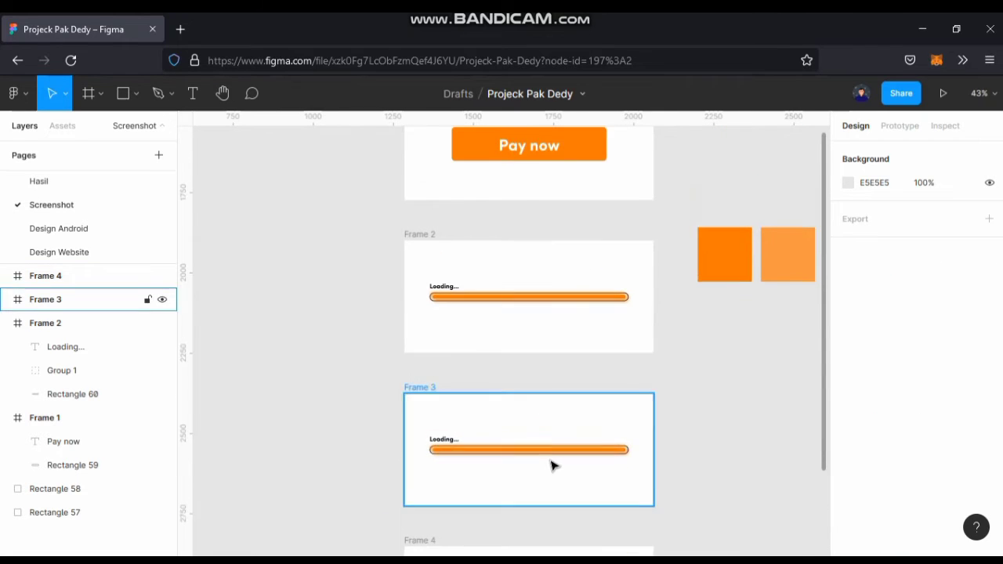
pyautogui.scroll(2, 550, 463)
pyautogui.scroll(-2, 551, 367)
pyautogui.scroll(5, 559, 363)
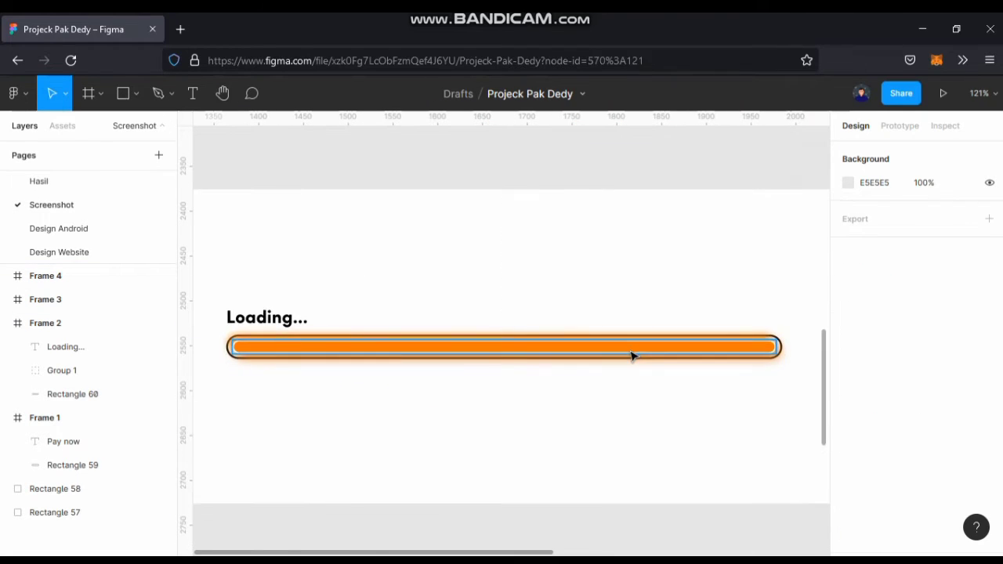
pyautogui.click(632, 353)
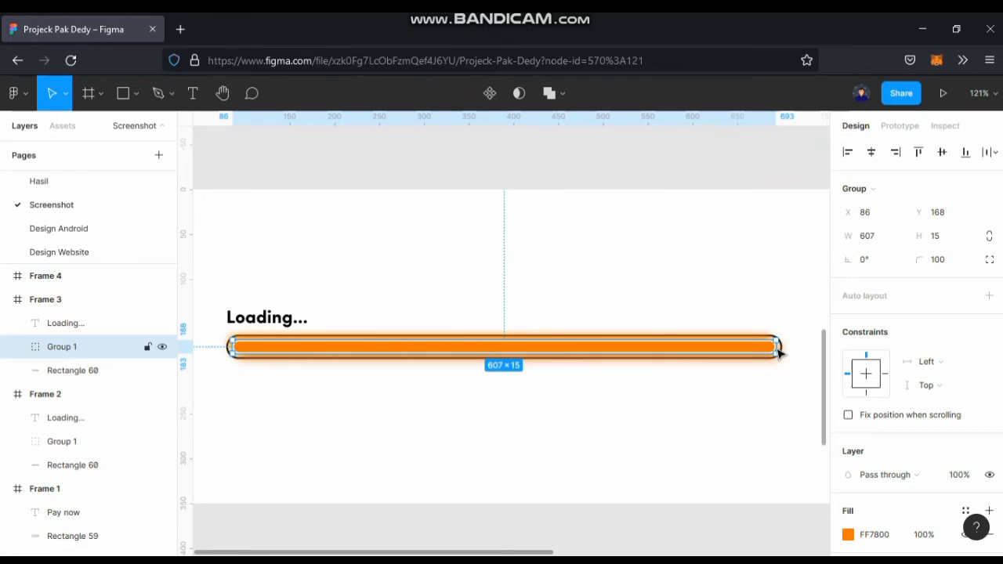
pyautogui.moveTo(559, 350); pyautogui.dragTo(521, 350)
pyautogui.scroll(-5, 522, 351)
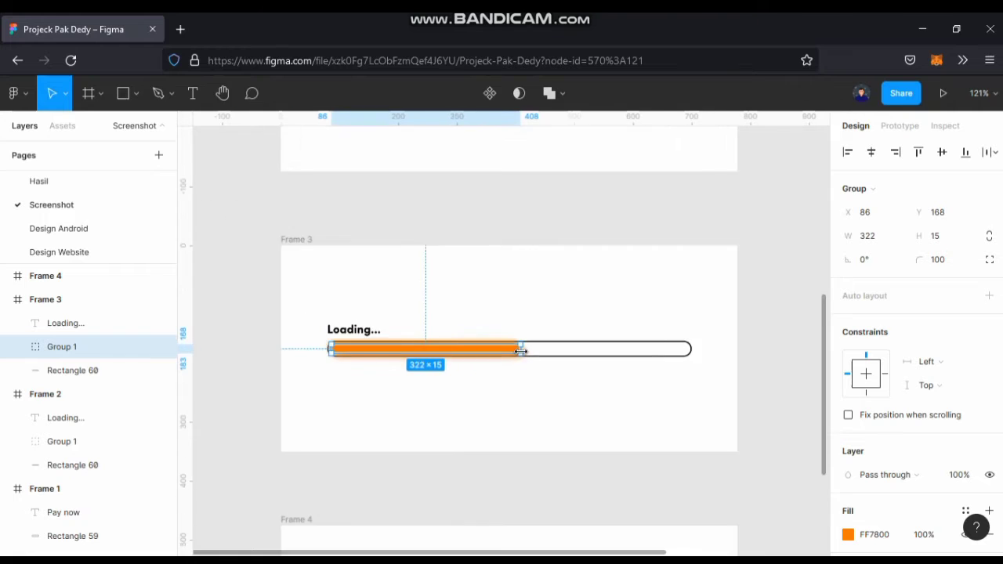
# Shorten the grouped orange bar in Frame 2 from its right end to about 27 wide.
pyautogui.scroll(3, 517, 339)
pyautogui.click(620, 322)
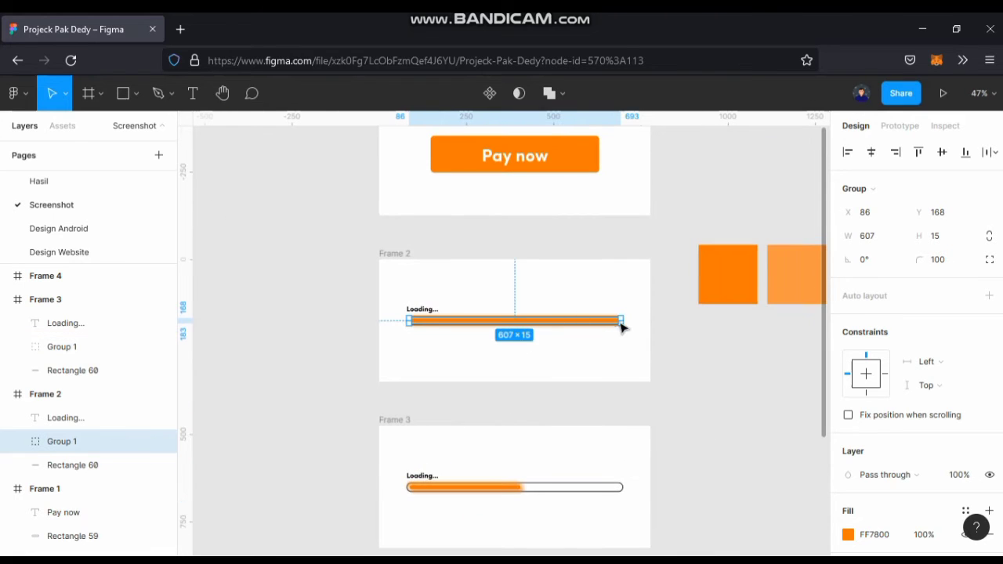
pyautogui.moveTo(622, 320); pyautogui.dragTo(420, 323)
pyautogui.scroll(1, 420, 324)
pyautogui.scroll(5, 420, 324)
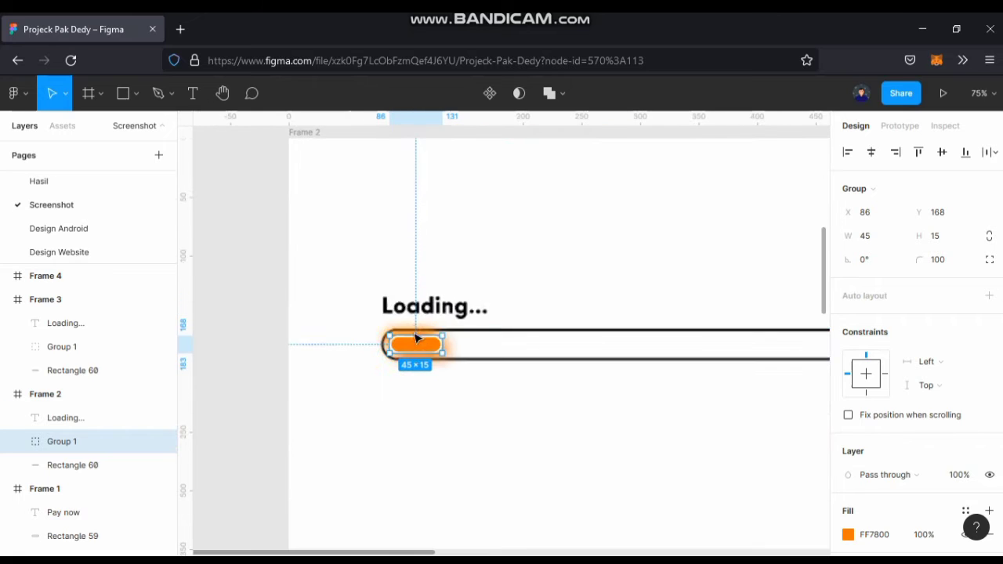
pyautogui.moveTo(472, 354); pyautogui.dragTo(429, 354)
pyautogui.scroll(-6, 423, 353)
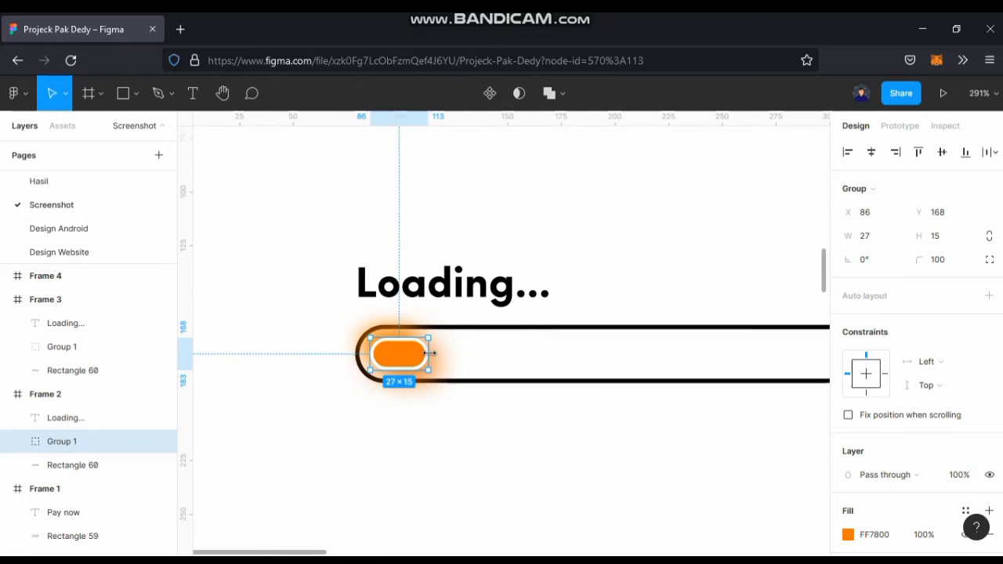
pyautogui.click(298, 373)
pyautogui.scroll(-3, 361, 373)
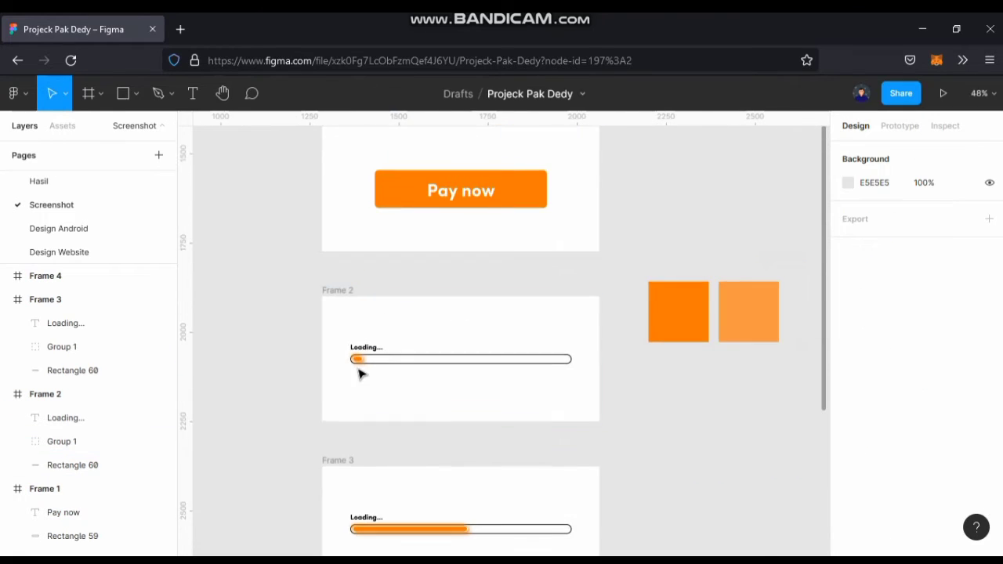
# Lengthen Frame 2's short orange bar slightly from its right end.
pyautogui.scroll(6, 360, 372)
pyautogui.click(369, 342)
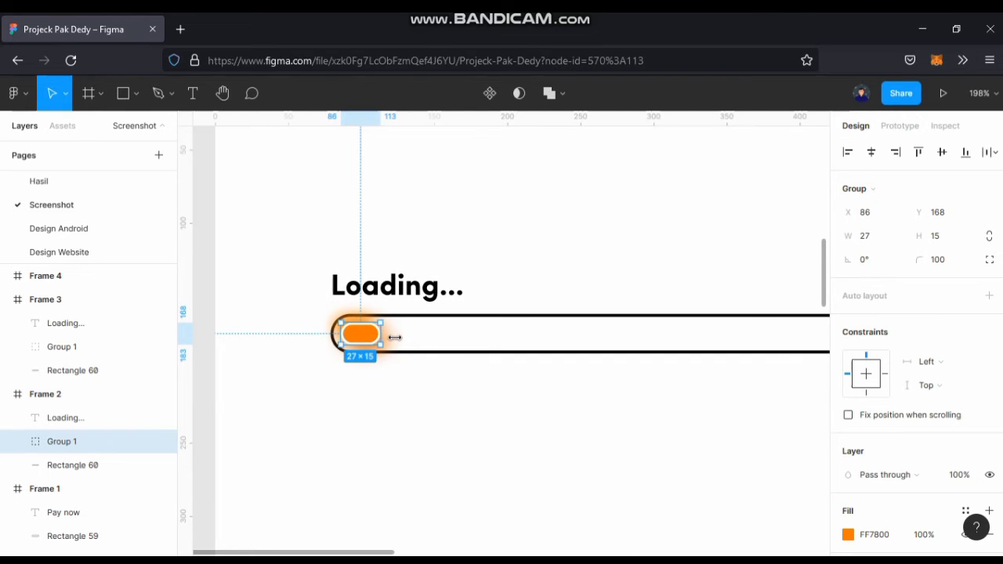
pyautogui.moveTo(394, 337); pyautogui.dragTo(414, 337)
pyautogui.click(220, 397)
pyautogui.scroll(-5, 232, 391)
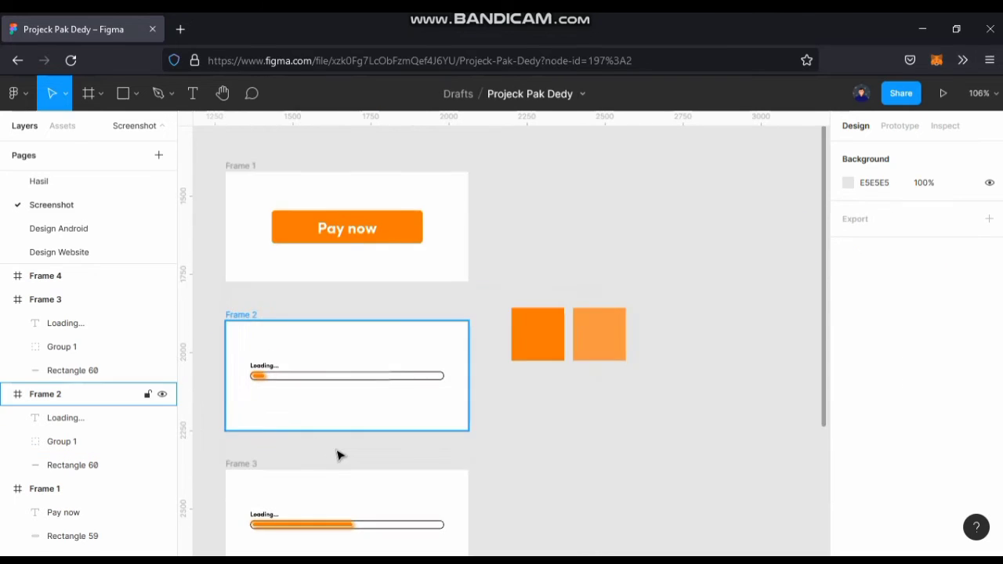
# Draw a 165 × 165 circle with the Ellipse tool and centre it over the loading bar in Frame 4.
pyautogui.scroll(-5, 337, 456)
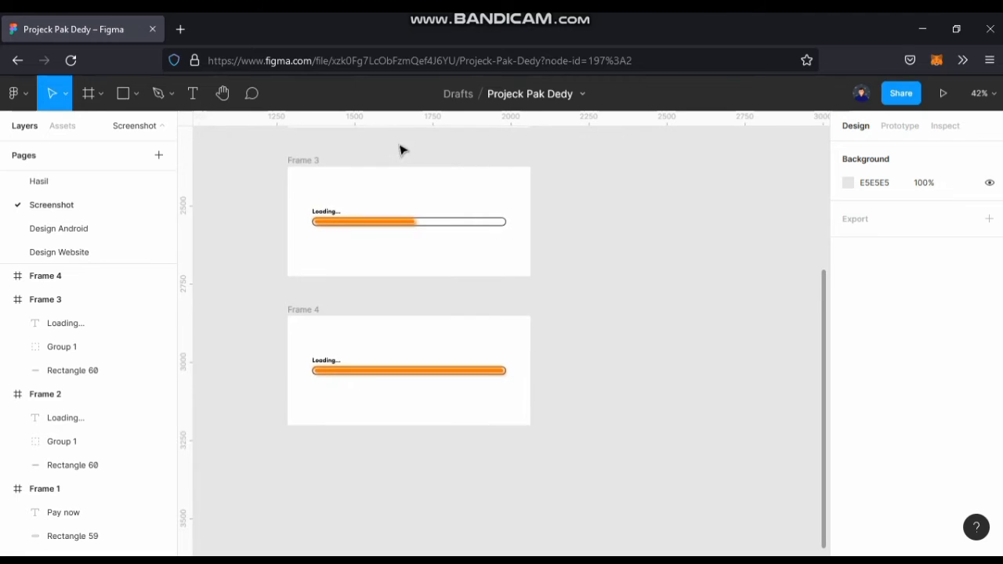
pyautogui.scroll(-1, 454, 292)
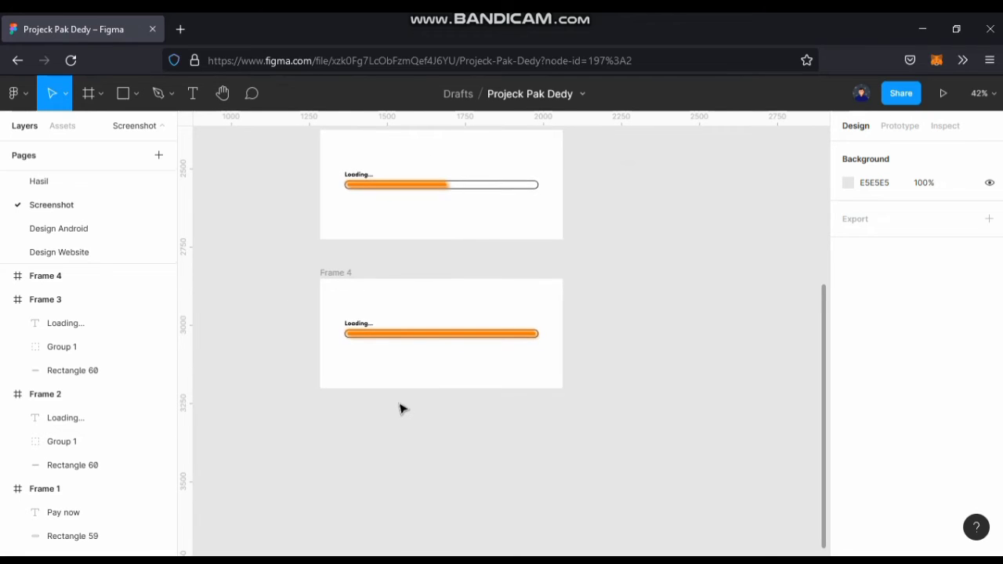
pyautogui.scroll(-1, 399, 409)
pyautogui.scroll(3, 400, 408)
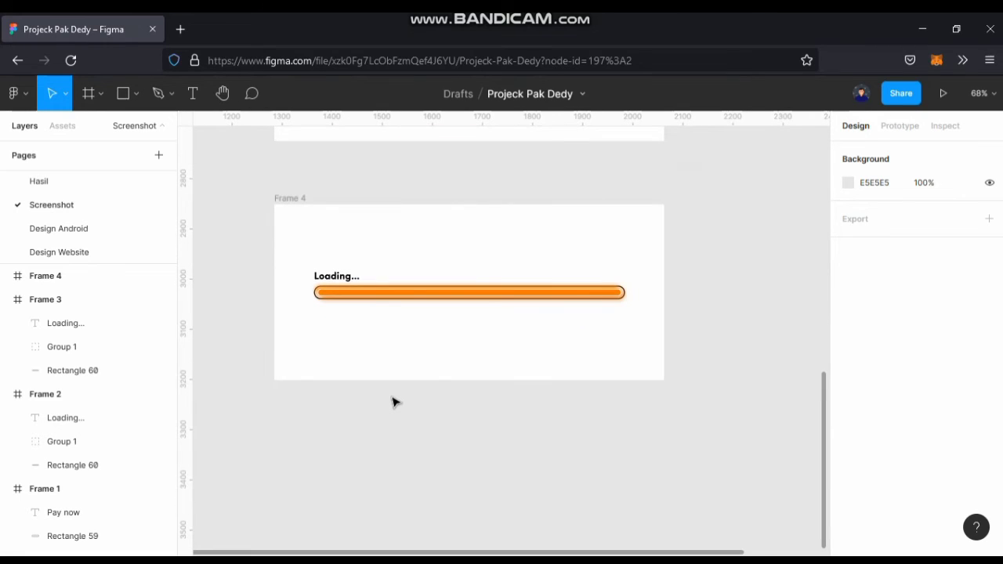
pyautogui.click(134, 96)
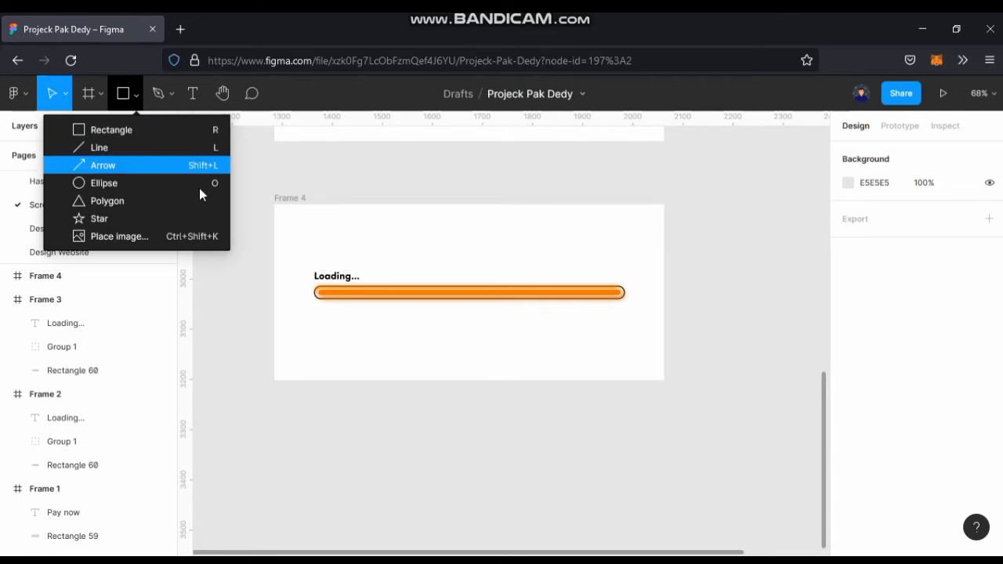
pyautogui.click(182, 184)
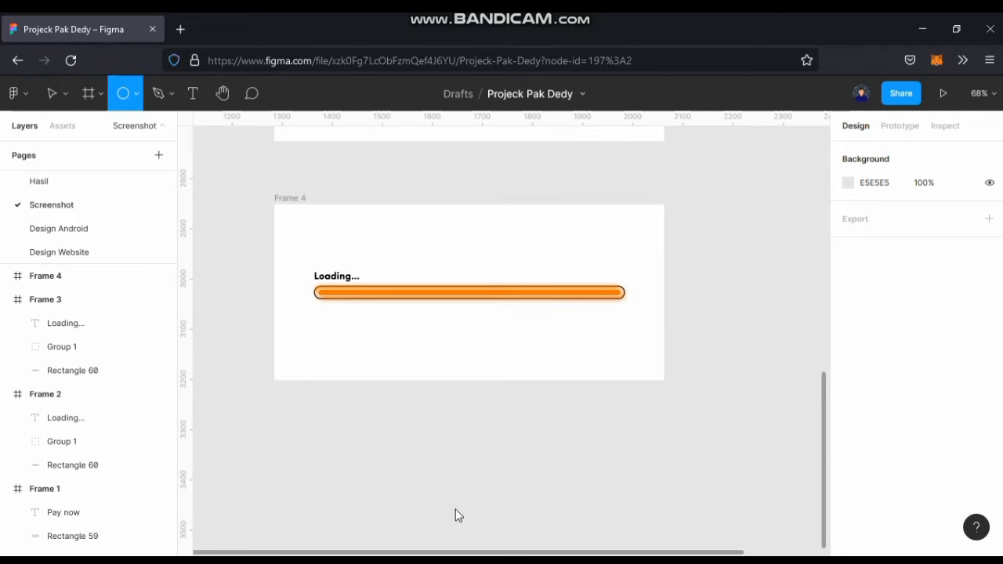
pyautogui.moveTo(389, 405)
pyautogui.mouseDown()
pyautogui.moveTo(510, 528)
pyautogui.moveTo(471, 488)
pyautogui.moveTo(469, 304)
pyautogui.mouseUp()
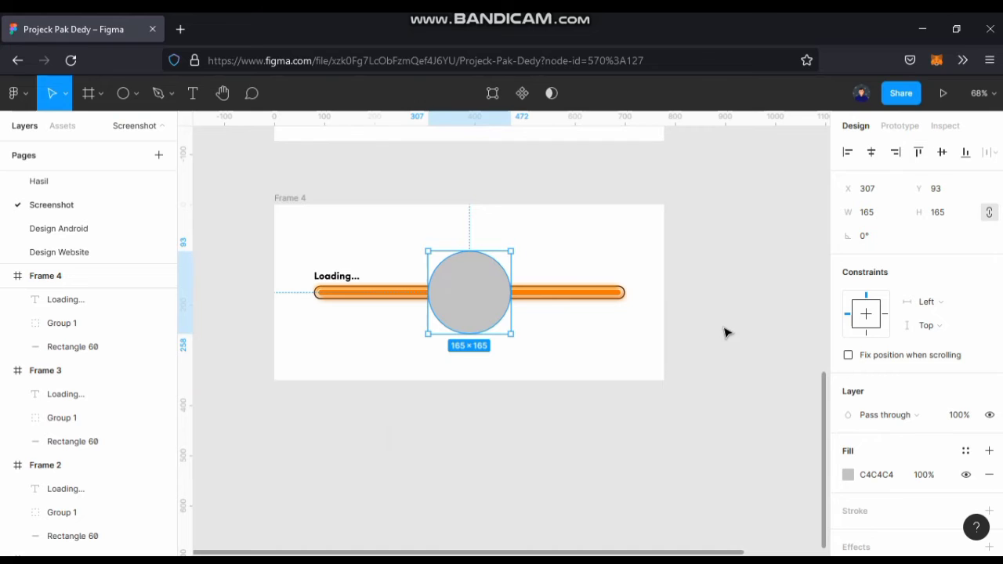
# Give the circle an inside stroke 5 thick in orange FF7800, sampled from the progress bar.
pyautogui.scroll(-2, 895, 465)
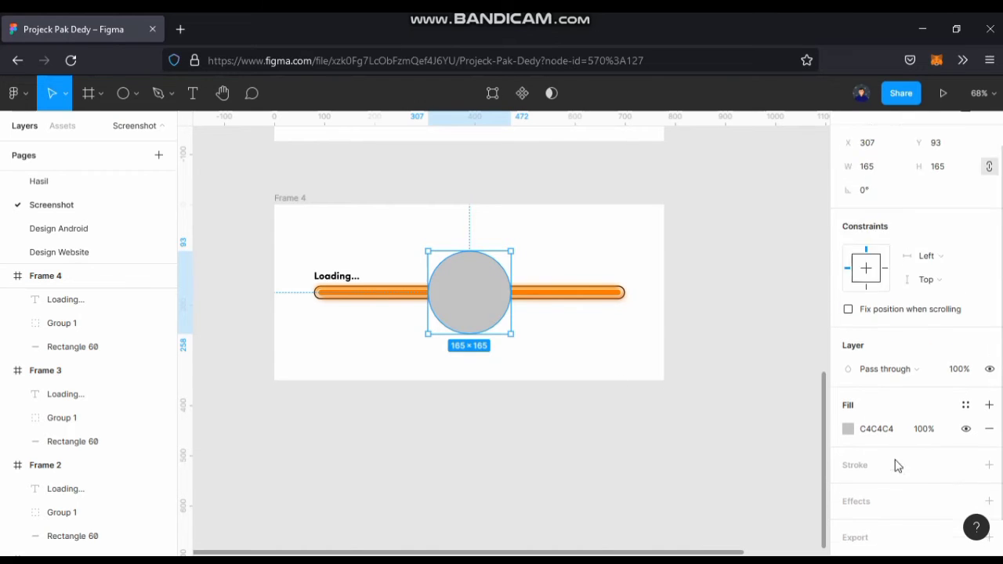
pyautogui.click(989, 431)
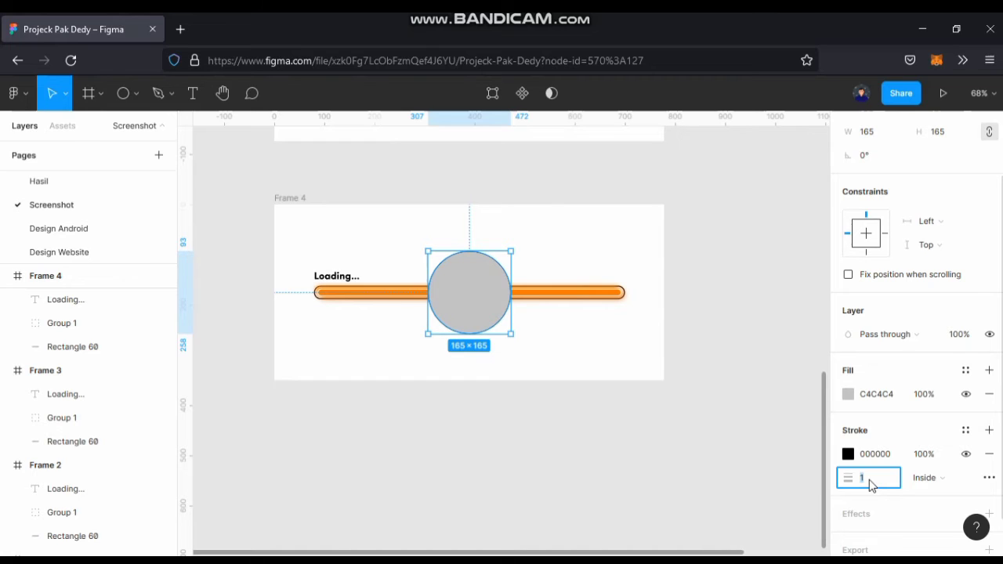
pyautogui.press('Return')
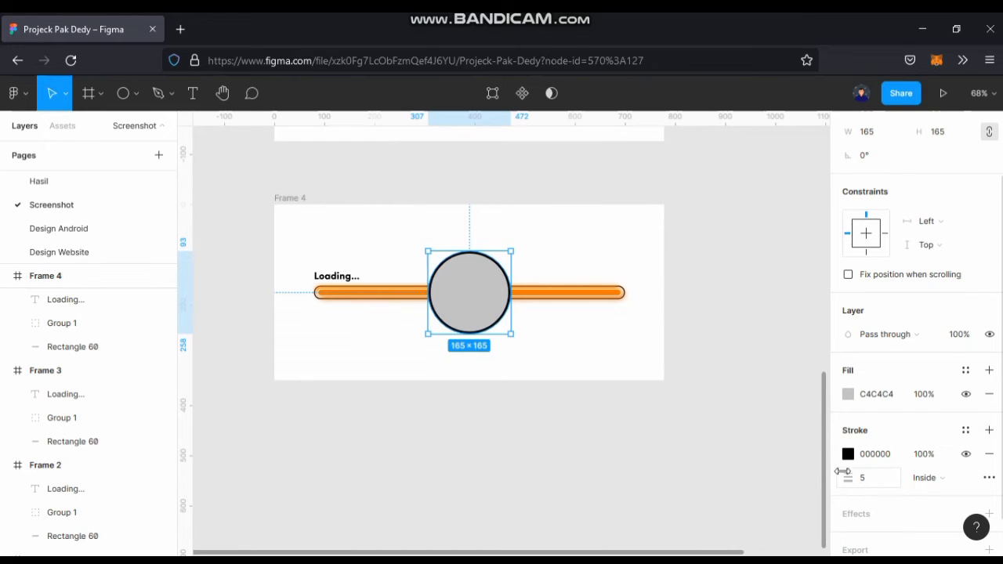
pyautogui.scroll(5, 524, 298)
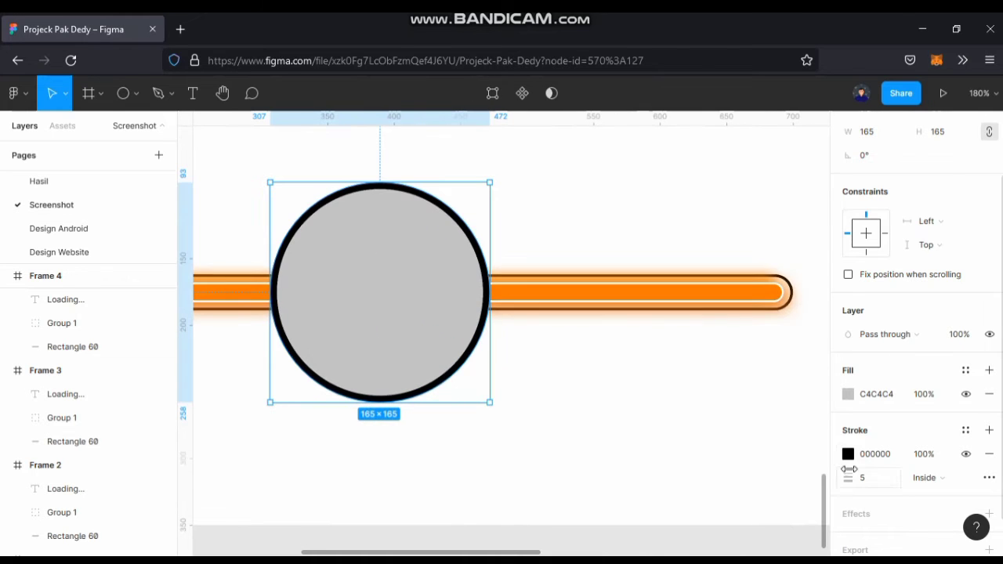
pyautogui.click(848, 455)
pyautogui.click(677, 384)
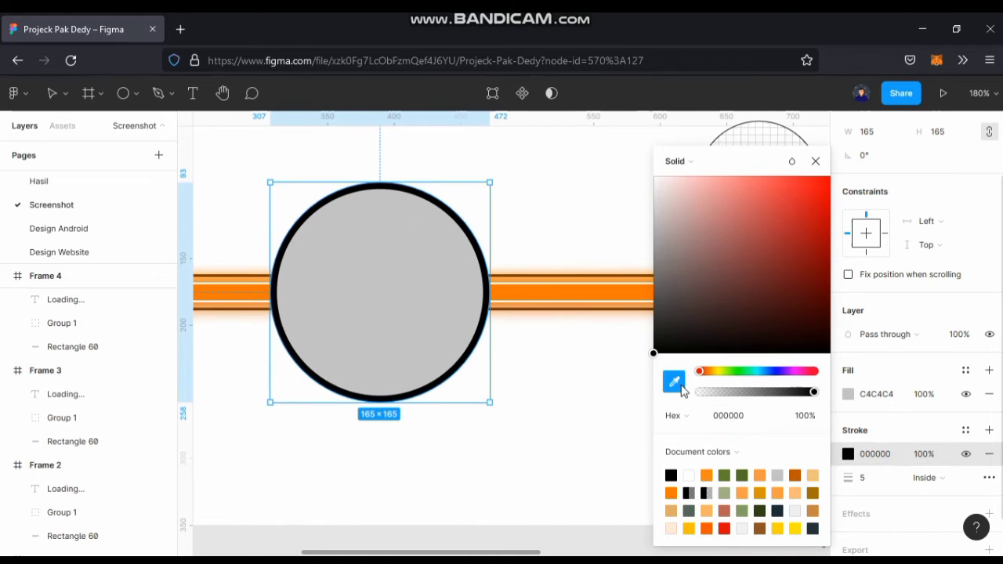
pyautogui.click(606, 288)
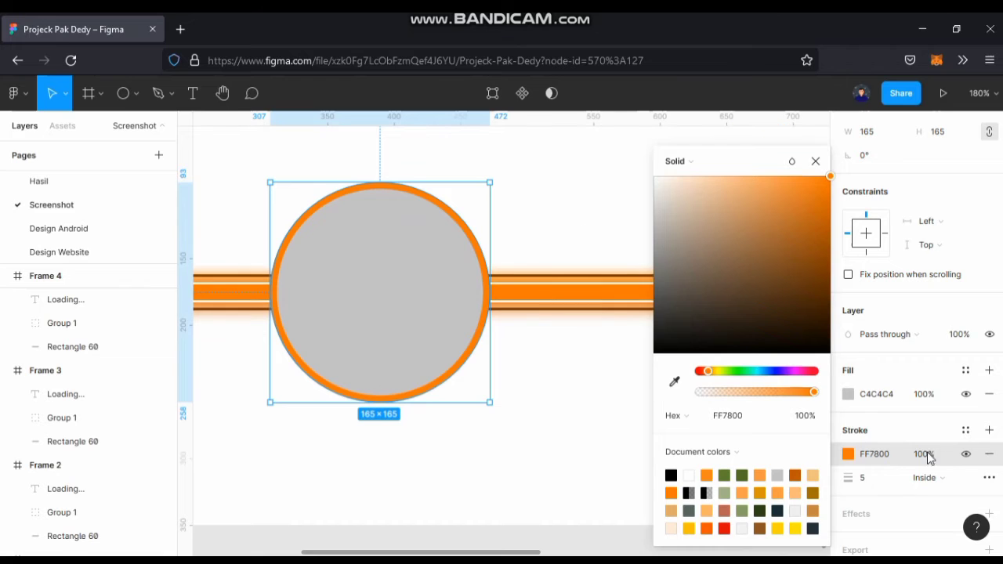
# Fill the circle with the lighter orange F79945, sampled from the lighter colour square beside the frames.
pyautogui.scroll(-5, 573, 363)
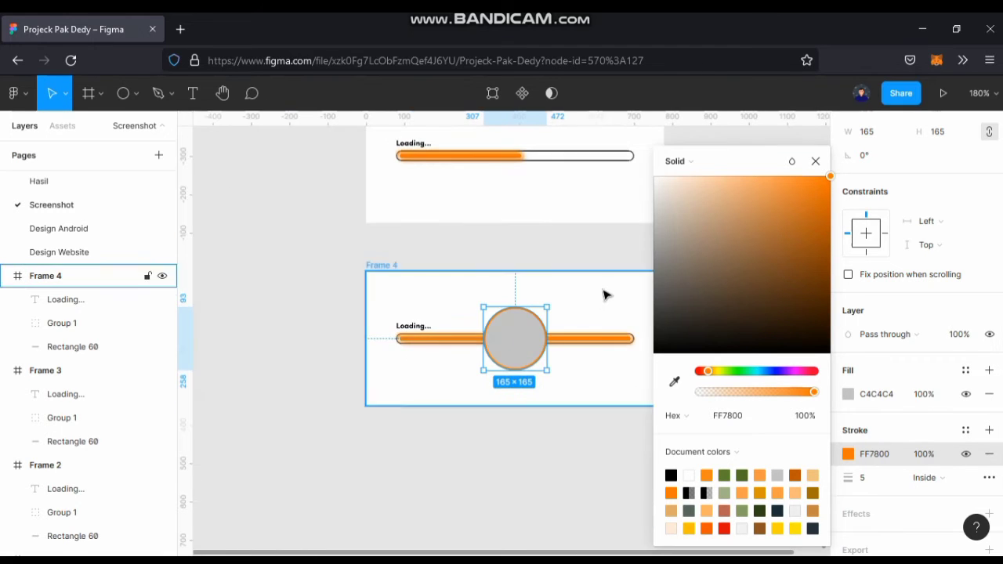
pyautogui.moveTo(604, 291); pyautogui.dragTo(425, 468)
pyautogui.moveTo(580, 337); pyautogui.dragTo(488, 545)
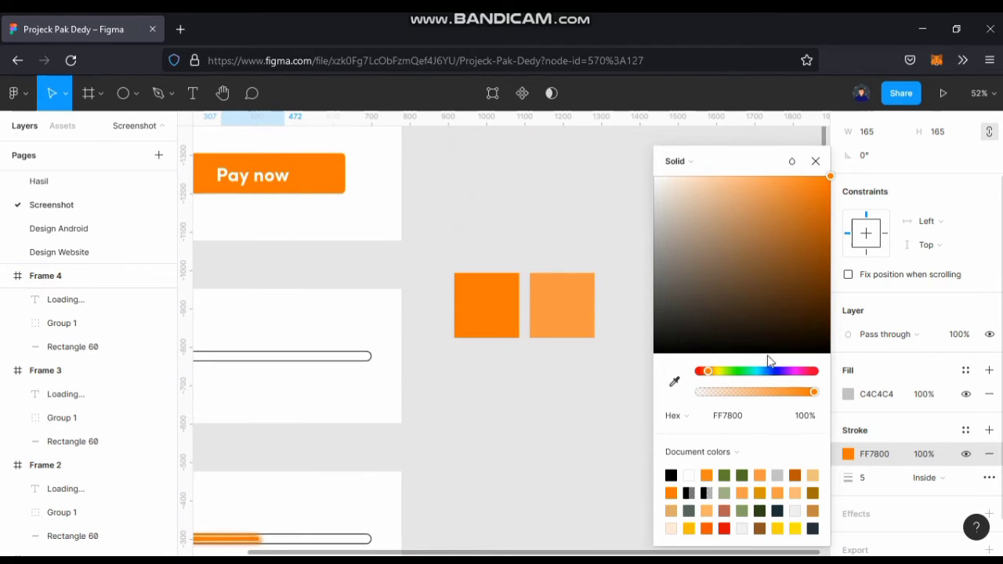
pyautogui.click(849, 395)
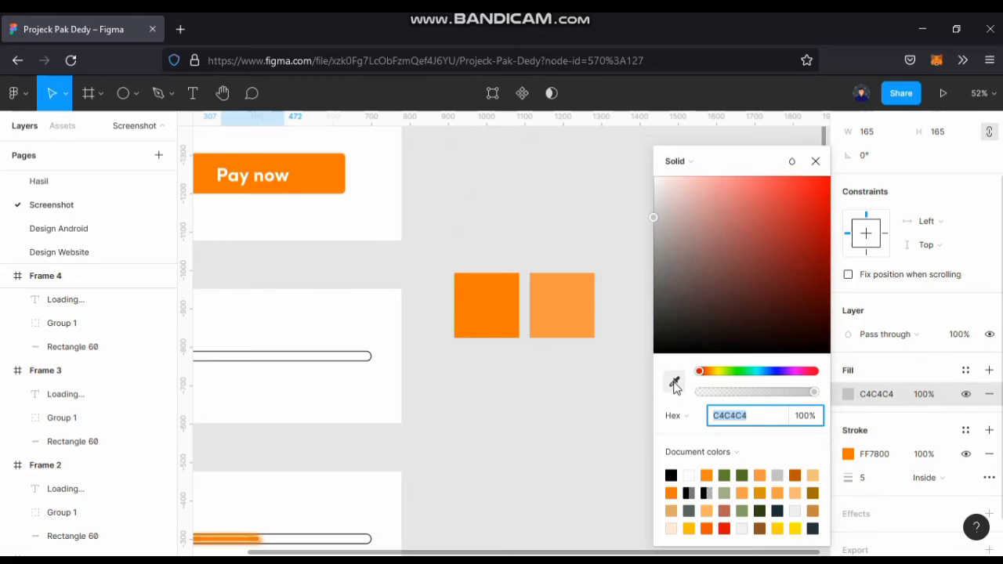
pyautogui.click(674, 383)
pyautogui.click(562, 300)
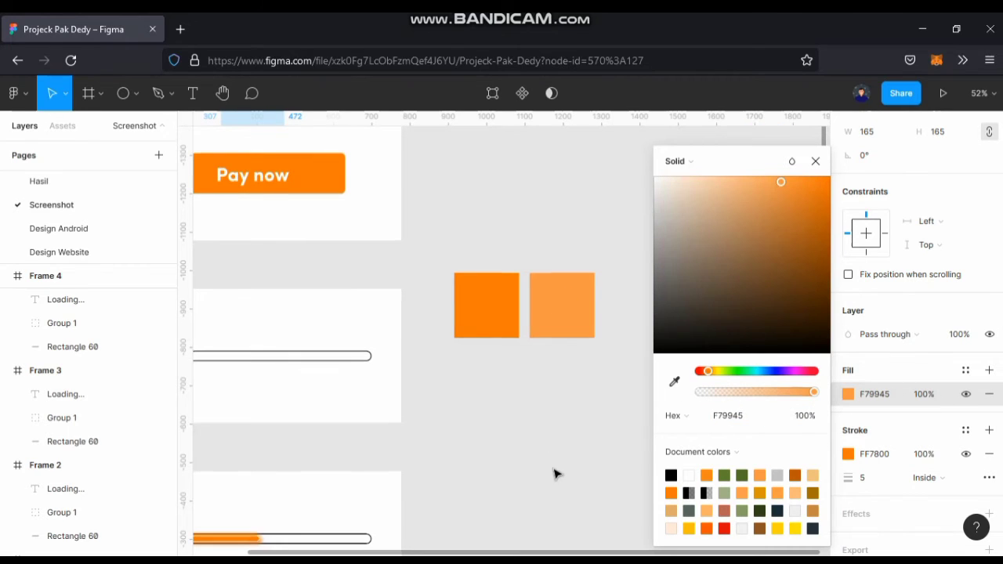
pyautogui.scroll(-3, 525, 431)
pyautogui.hscroll(-3, 525, 431)
pyautogui.click(591, 443)
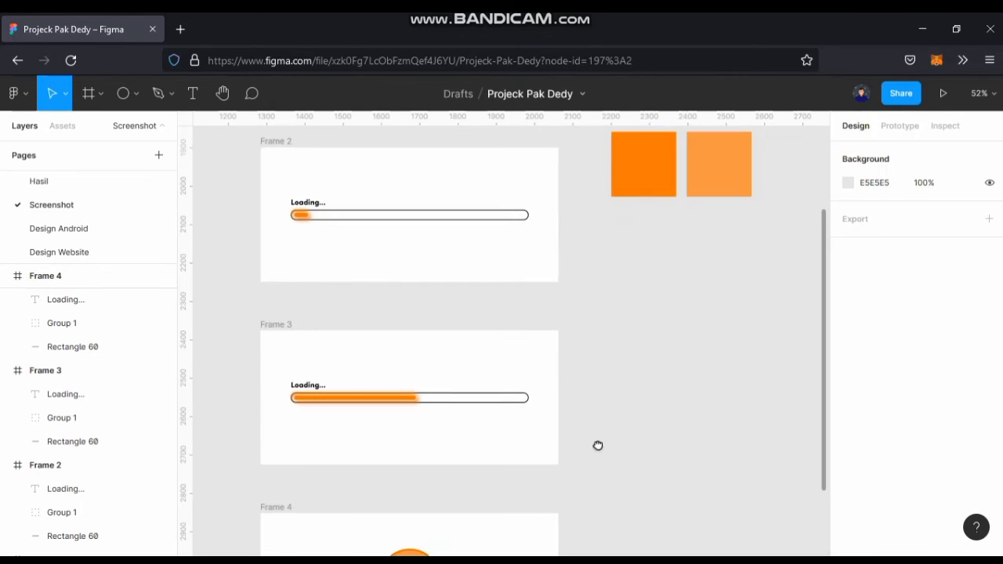
# Search for "checklist" in the Iconify plugin, import the octicon:checklist-16 icon, and close the plugin.
pyautogui.scroll(-4, 576, 427)
pyautogui.keyDown('ctrl'); pyautogui.scroll(1, 451, 448); pyautogui.keyUp('ctrl')
pyautogui.scroll(-2, 459, 448)
pyautogui.hscroll(-2, 466, 448)
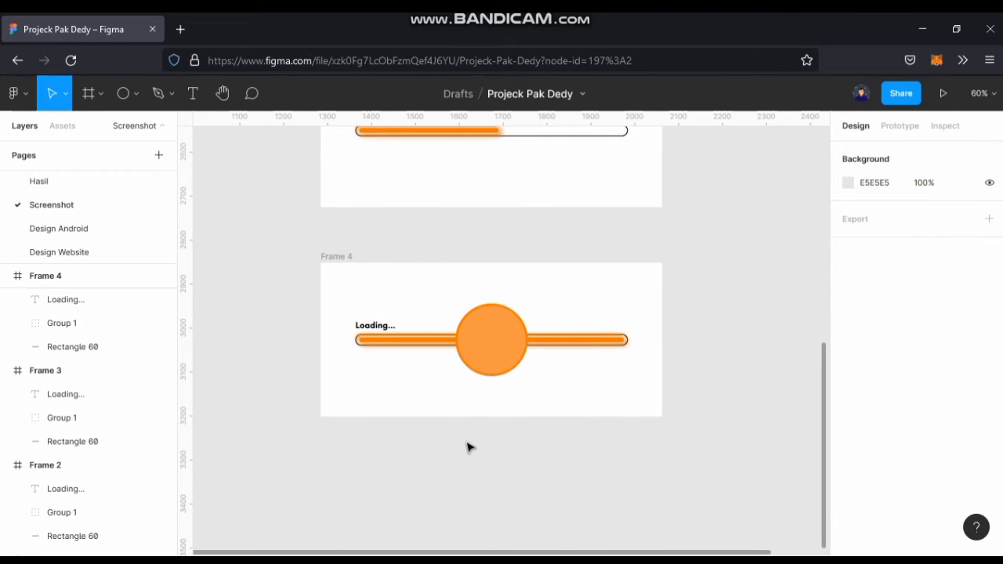
pyautogui.rightClick(323, 471)
pyautogui.moveTo(384, 539)
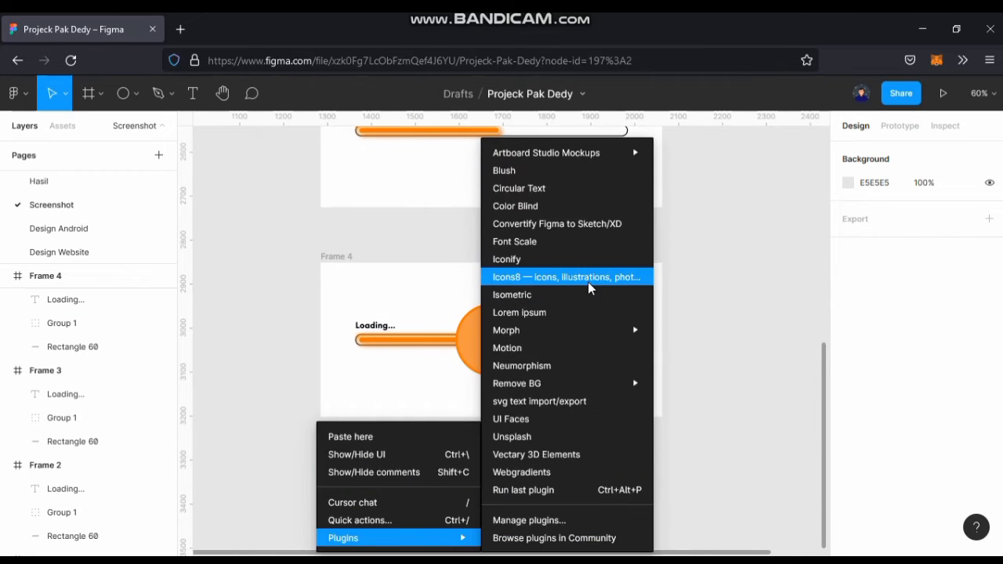
pyautogui.click(580, 259)
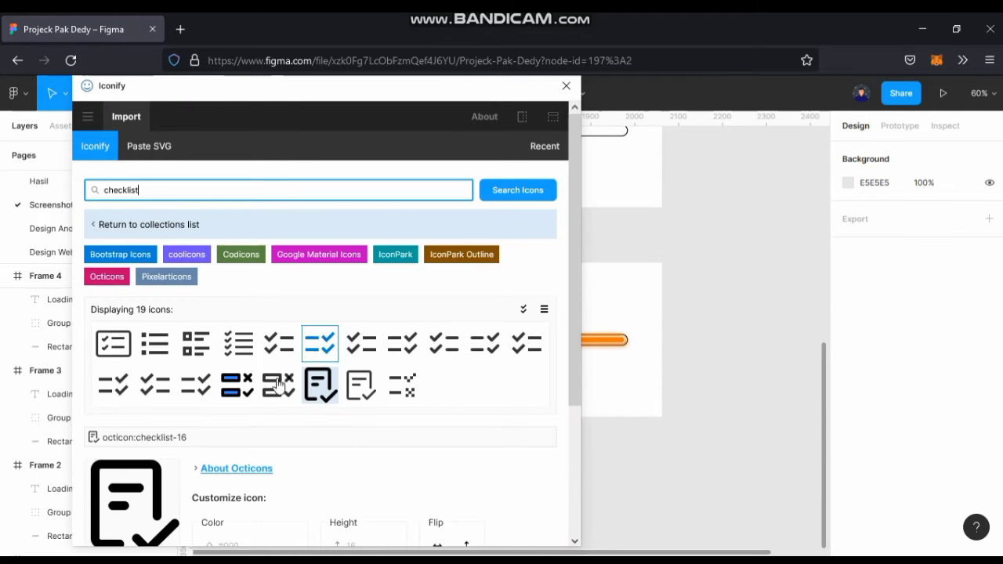
pyautogui.click(326, 393)
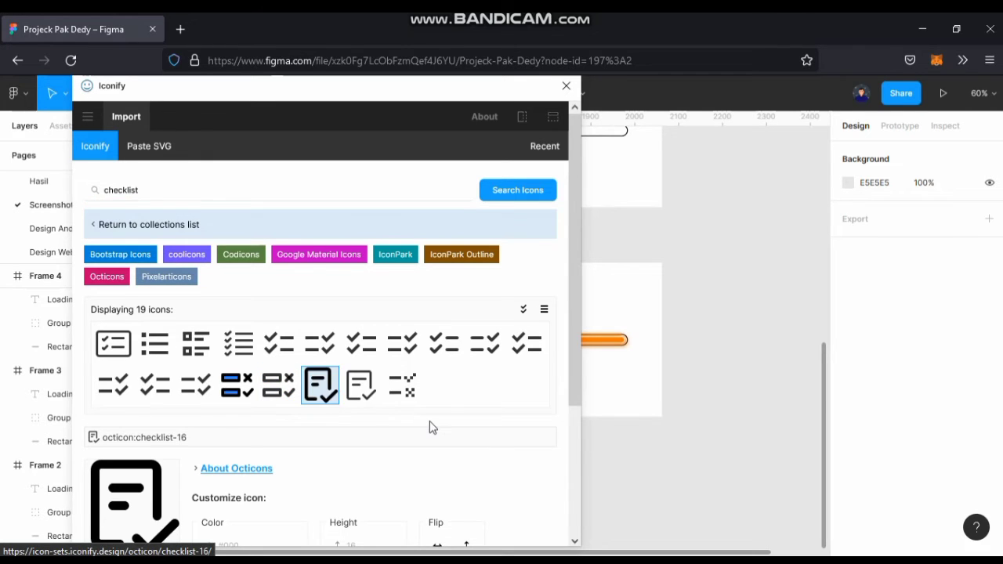
pyautogui.scroll(-3, 429, 421)
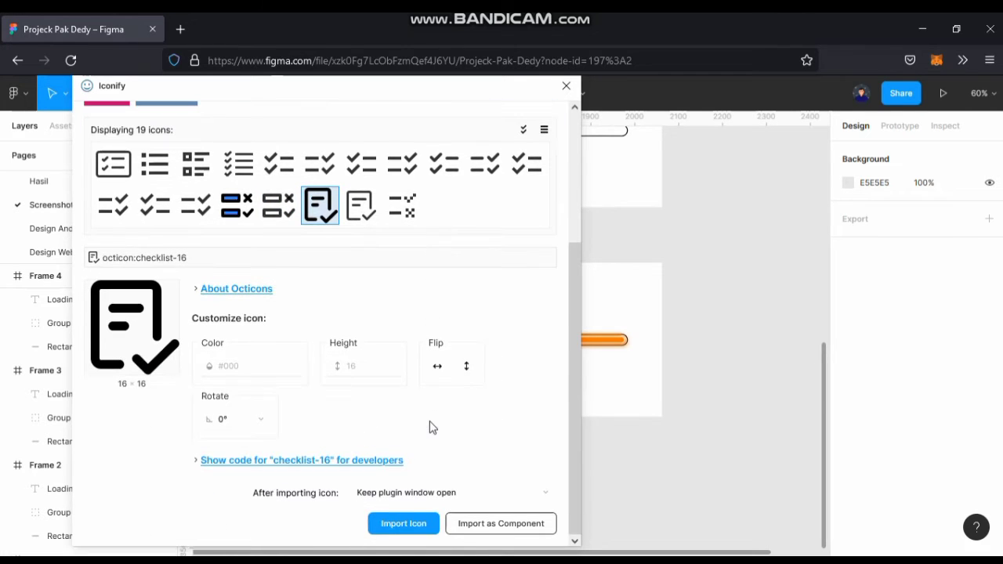
pyautogui.click(407, 533)
pyautogui.click(566, 86)
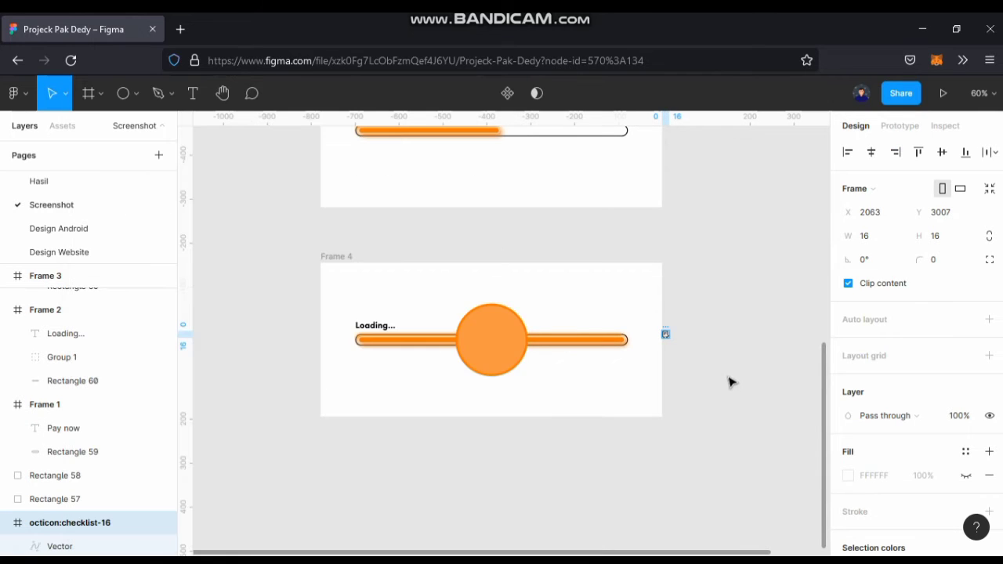
# Move the checklist vector out of its imported frame onto the orange circle and delete the empty octicon:checklist-16 frame.
pyautogui.scroll(3, 680, 382)
pyautogui.click(684, 373)
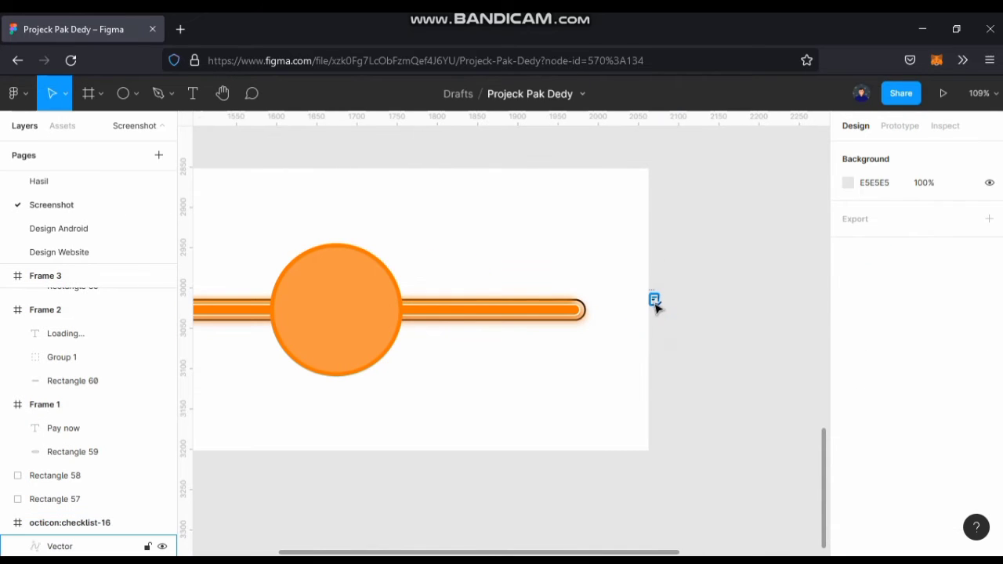
pyautogui.moveTo(655, 306); pyautogui.dragTo(341, 312)
pyautogui.click(658, 305)
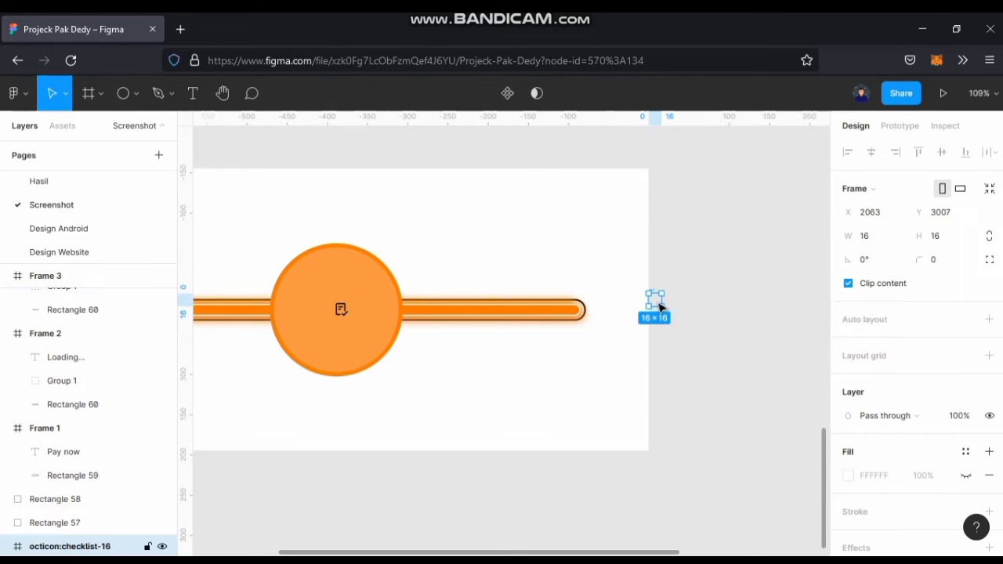
pyautogui.press('Delete')
# Fill the checklist icon on the circle with white FFFFFF, sampled from the frame's background.
pyautogui.moveTo(458, 312); pyautogui.dragTo(676, 322)
pyautogui.scroll(2, 586, 332)
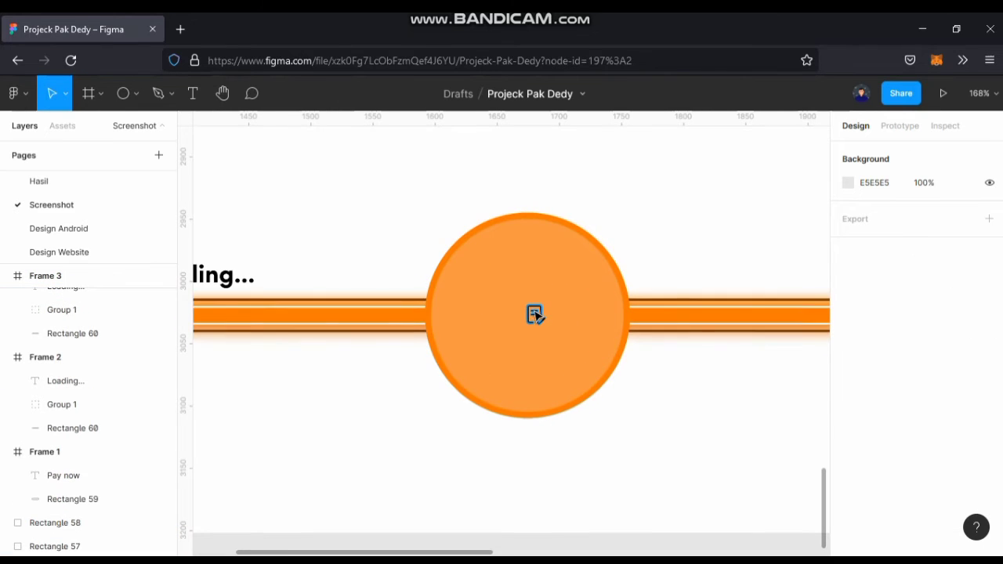
pyautogui.click(536, 314)
pyautogui.press('i')
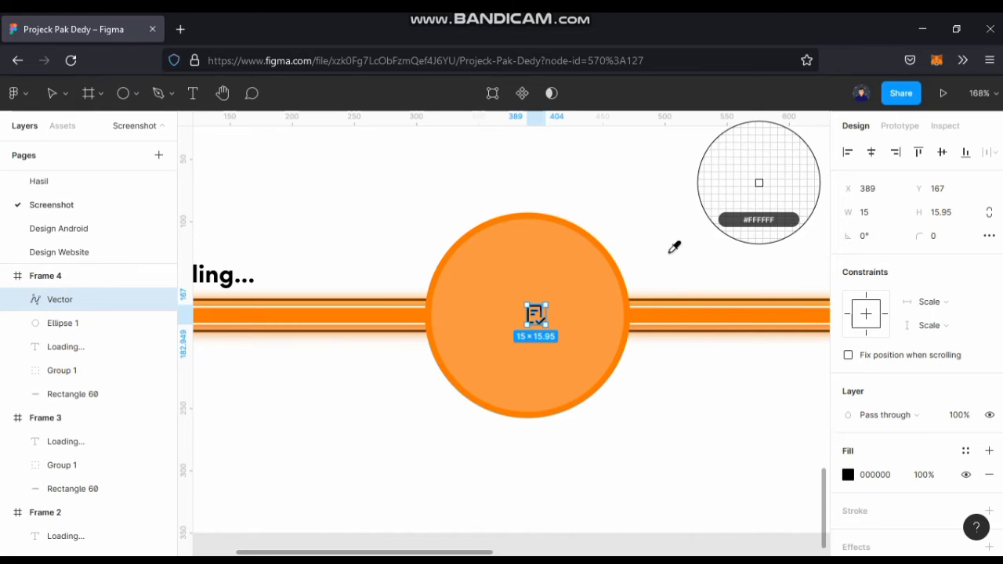
pyautogui.click(671, 248)
# Enlarge the checklist icon to 77 × 83, positioned around the middle of the orange circle.
pyautogui.moveTo(548, 325); pyautogui.dragTo(599, 387)
pyautogui.moveTo(552, 319); pyautogui.dragTo(527, 297)
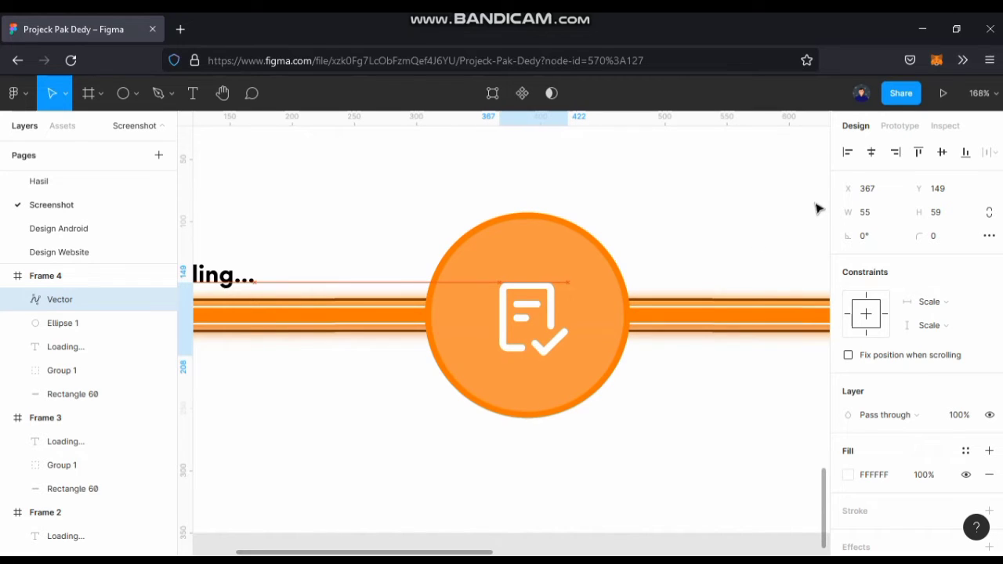
pyautogui.click(870, 152)
pyautogui.click(942, 152)
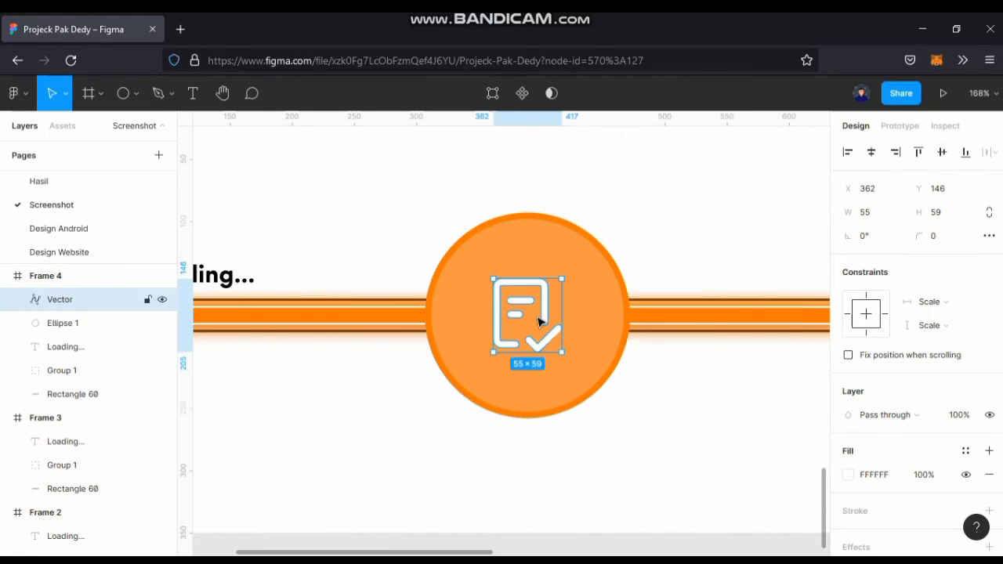
pyautogui.moveTo(542, 323); pyautogui.dragTo(579, 365)
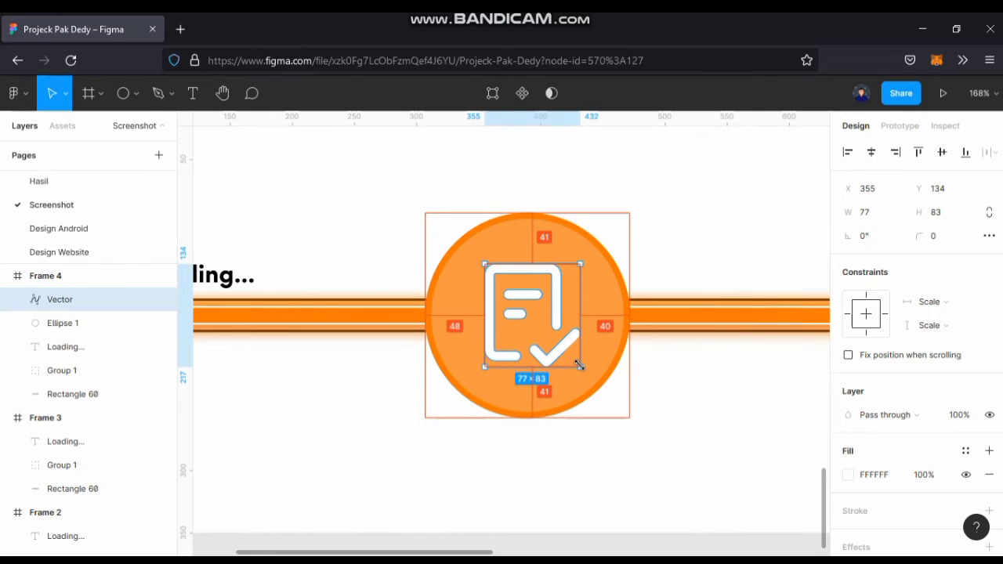
pyautogui.click(695, 387)
# Nudge the checklist icon horizontally to X 356 so it sits centred in the circle.
pyautogui.keyDown('ctrl'); pyautogui.scroll(-5, 694, 387); pyautogui.keyUp('ctrl')
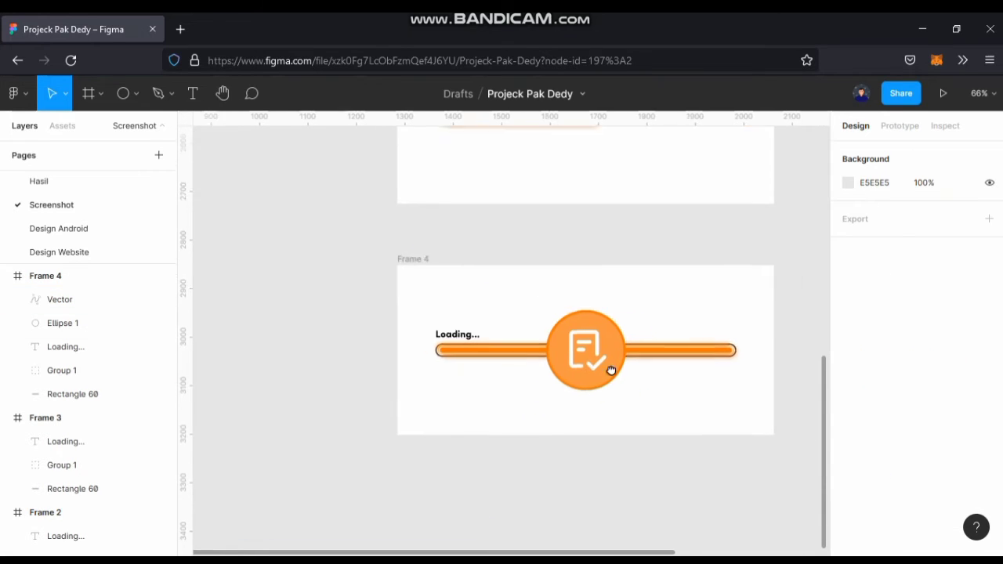
pyautogui.keyDown('ctrl'); pyautogui.scroll(3, 611, 370); pyautogui.keyUp('ctrl')
pyautogui.click(534, 356)
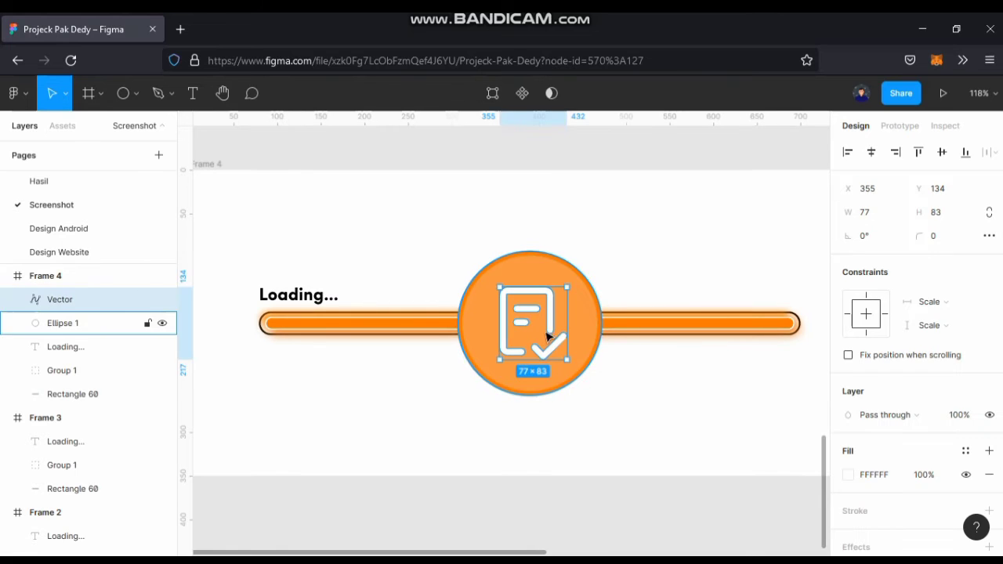
pyautogui.press('Right')
pyautogui.press('Right')
pyautogui.press('Left')
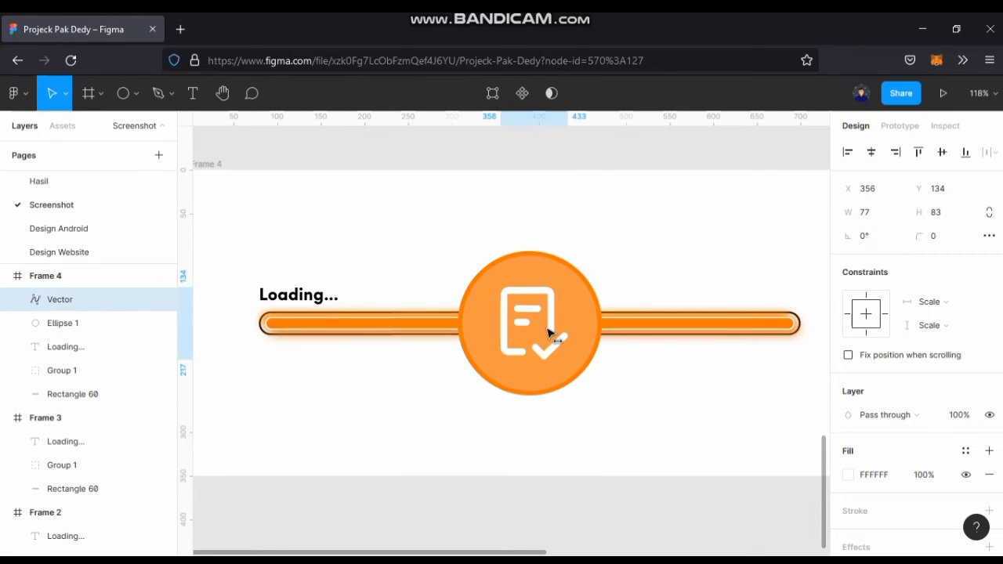
# Group the checklist icon together with the orange circle in Frame 4.
pyautogui.moveTo(591, 418); pyautogui.dragTo(571, 406)
pyautogui.keyDown('ctrl'); pyautogui.scroll(1, 573, 373); pyautogui.keyUp('ctrl')
pyautogui.click(194, 93)
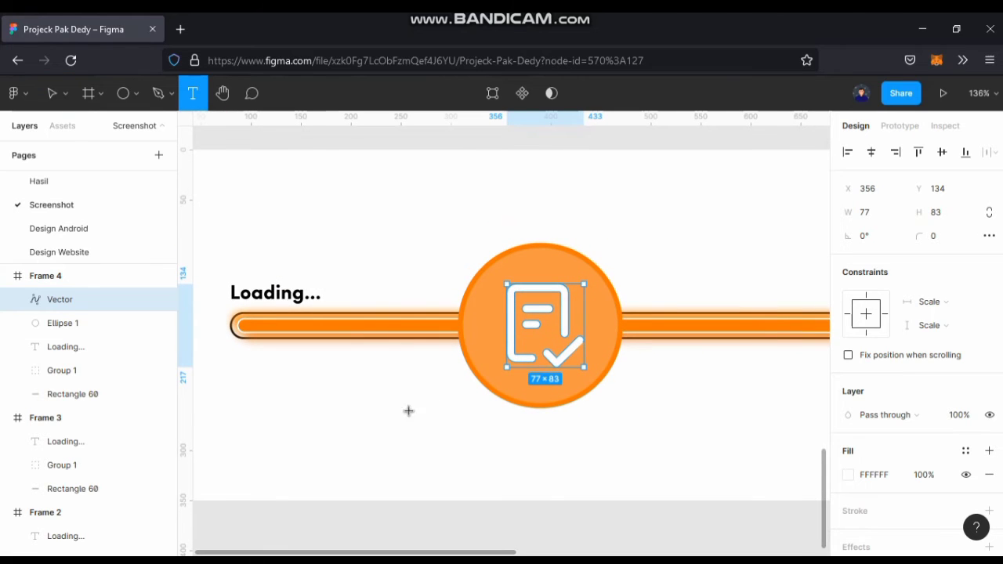
pyautogui.click(51, 93)
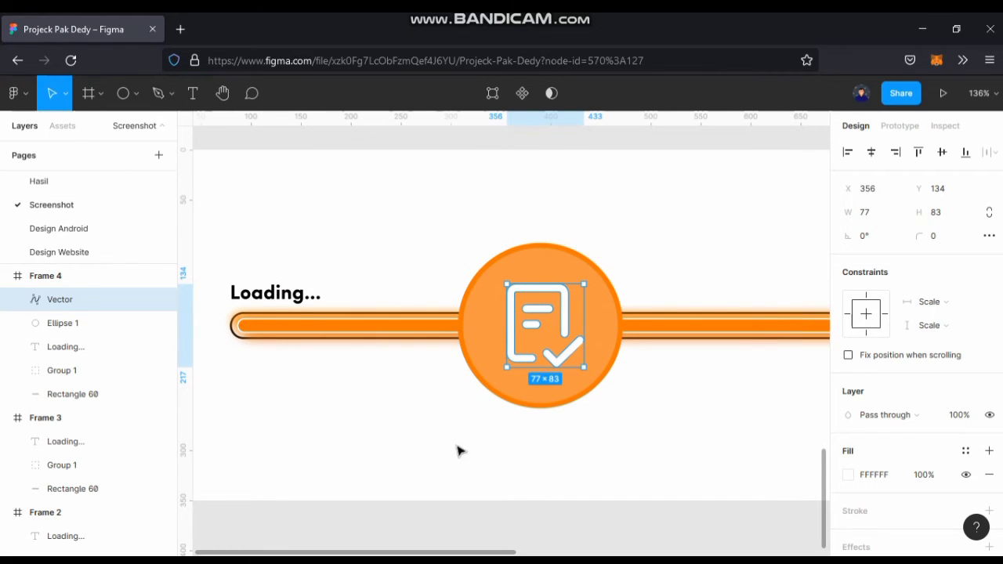
pyautogui.keyDown('shift'); pyautogui.click(566, 395); pyautogui.keyUp('shift')
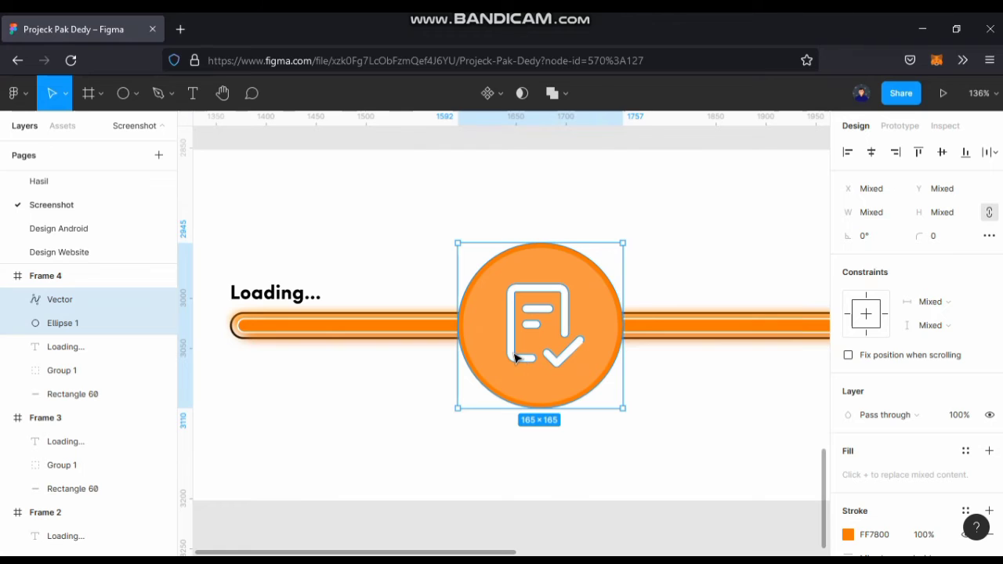
pyautogui.hotkey('ctrl', 'g')
# Move the checklist circle group straight down to Y 363, beyond the lower edge of Frame 4.
pyautogui.scroll(-5, 514, 357)
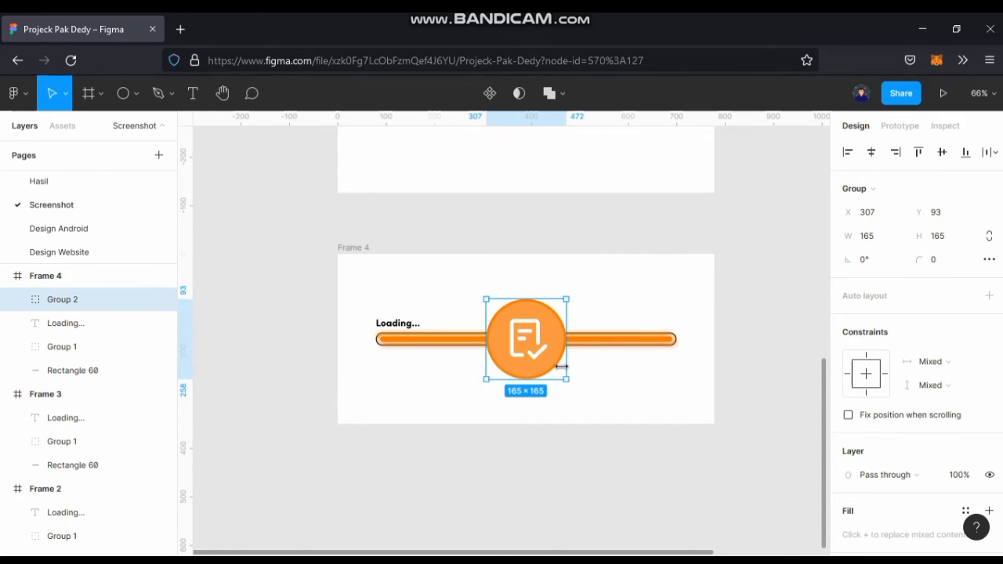
pyautogui.hotkey('shift', 'Down')
pyautogui.hotkey('shift', 'Down')
pyautogui.hotkey('shift', 'Down')
pyautogui.hotkey('shift', 'Down')
pyautogui.hotkey('shift', 'Down')
pyautogui.hotkey('shift', 'Down')
pyautogui.hotkey('shift', 'Down')
pyautogui.hotkey('shift', 'Down')
pyautogui.hotkey('shift', 'Down')
pyautogui.hotkey('shift', 'Down')
pyautogui.hotkey('shift', 'Down')
pyautogui.hotkey('shift', 'Down')
pyautogui.hotkey('shift', 'Down')
pyautogui.hotkey('shift', 'Down')
pyautogui.hotkey('shift', 'Down')
pyautogui.hotkey('shift', 'Down')
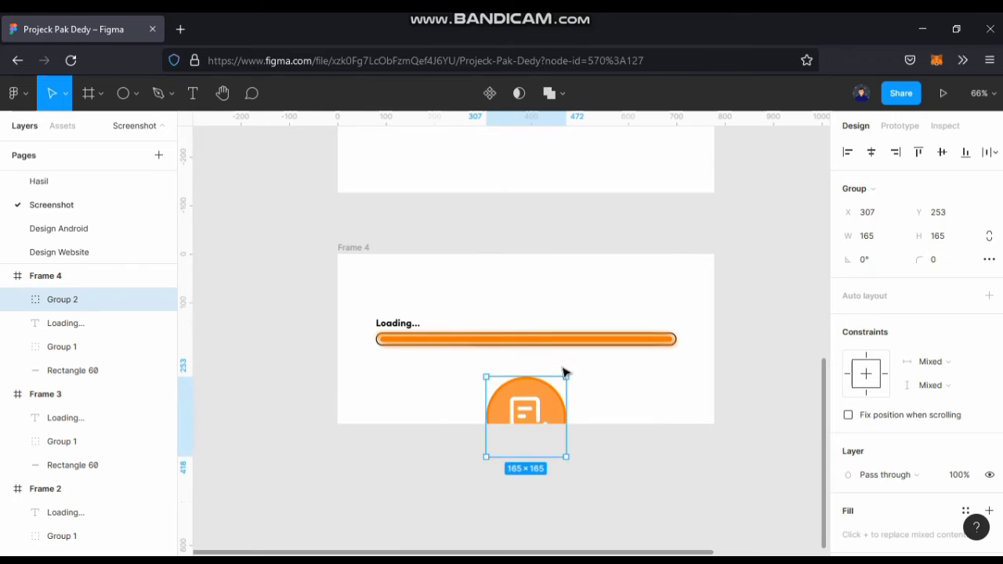
pyautogui.hotkey('shift', 'Down')
pyautogui.hotkey('shift', 'Down')
pyautogui.hotkey('shift', 'Down')
pyautogui.hotkey('shift', 'Down')
pyautogui.hotkey('shift', 'Down')
pyautogui.hotkey('shift', 'Down')
pyautogui.hotkey('shift', 'Down')
pyautogui.hotkey('shift', 'Down')
pyautogui.hotkey('shift', 'Down')
pyautogui.hotkey('shift', 'Down')
pyautogui.hotkey('shift', 'Down')
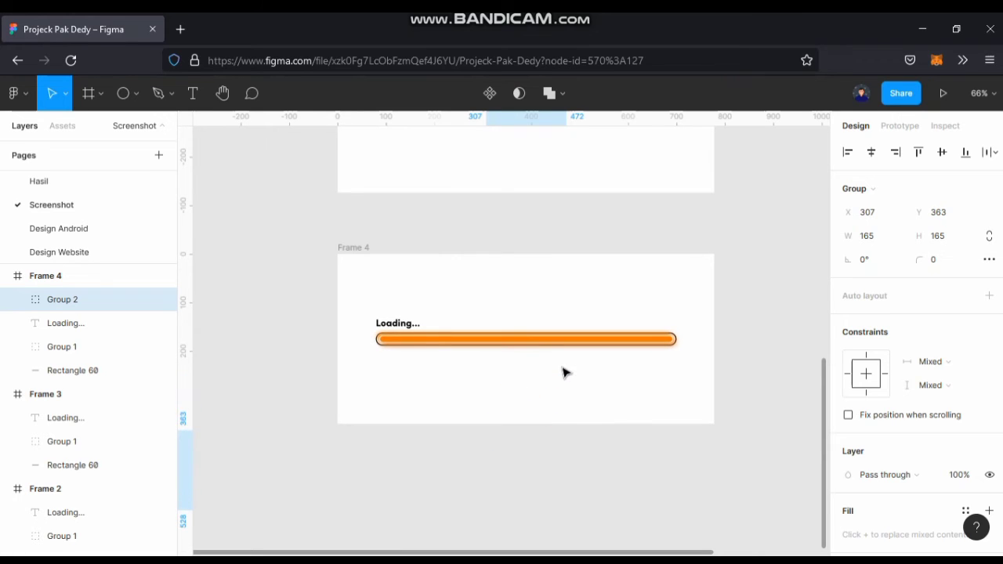
# Duplicate Frame 4 directly below itself at X 1285, Y 3328.
pyautogui.click(778, 370)
pyautogui.scroll(-4, 778, 370)
pyautogui.moveTo(763, 368); pyautogui.dragTo(695, 342)
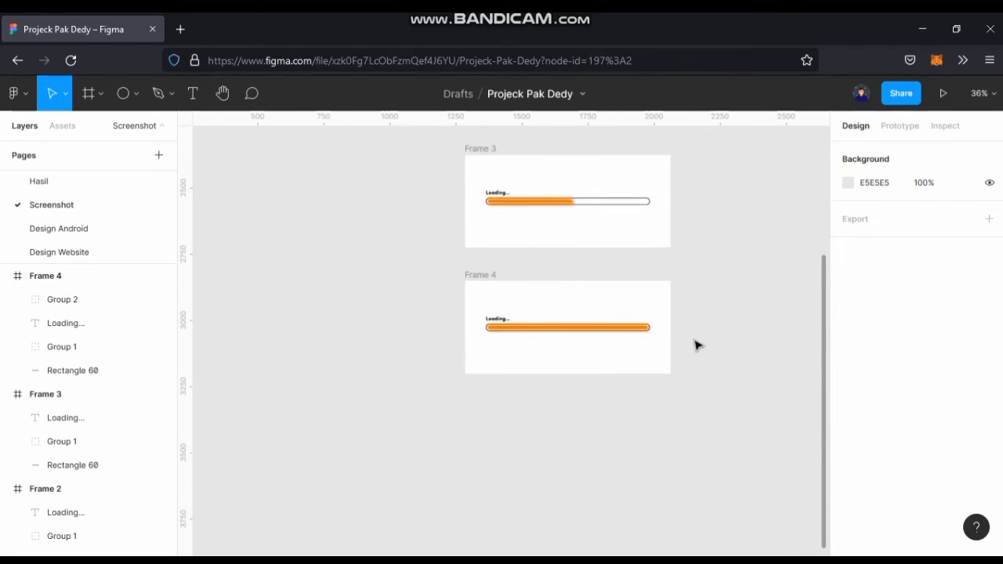
pyautogui.click(528, 302)
pyautogui.keyDown('alt'); pyautogui.moveTo(600, 333); pyautogui.dragTo(600, 432); pyautogui.keyUp('alt')
pyautogui.scroll(-1, 580, 375)
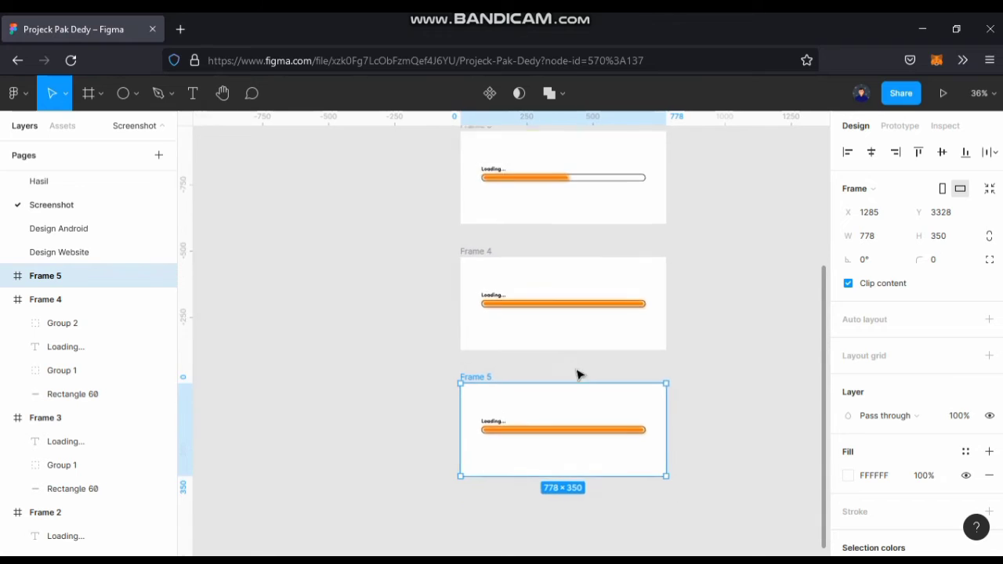
# Delete the "Loading..." text and the whole progress bar from Frame 5.
pyautogui.scroll(3, 577, 372)
pyautogui.moveTo(347, 382); pyautogui.dragTo(523, 444)
pyautogui.press('Delete')
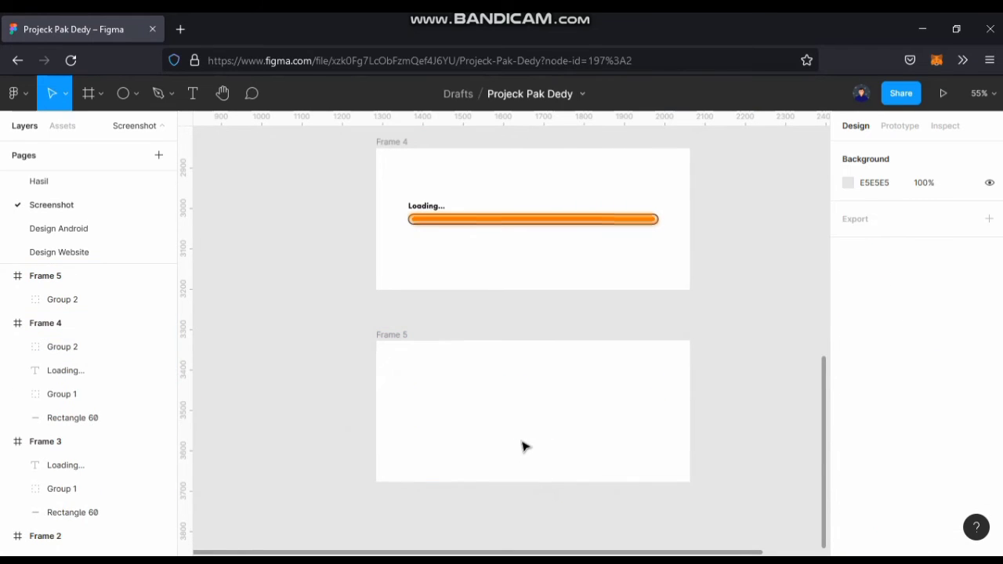
# Move the checklist circle group of Frame 5 straight up into the frame to Y 93.
pyautogui.click(374, 337)
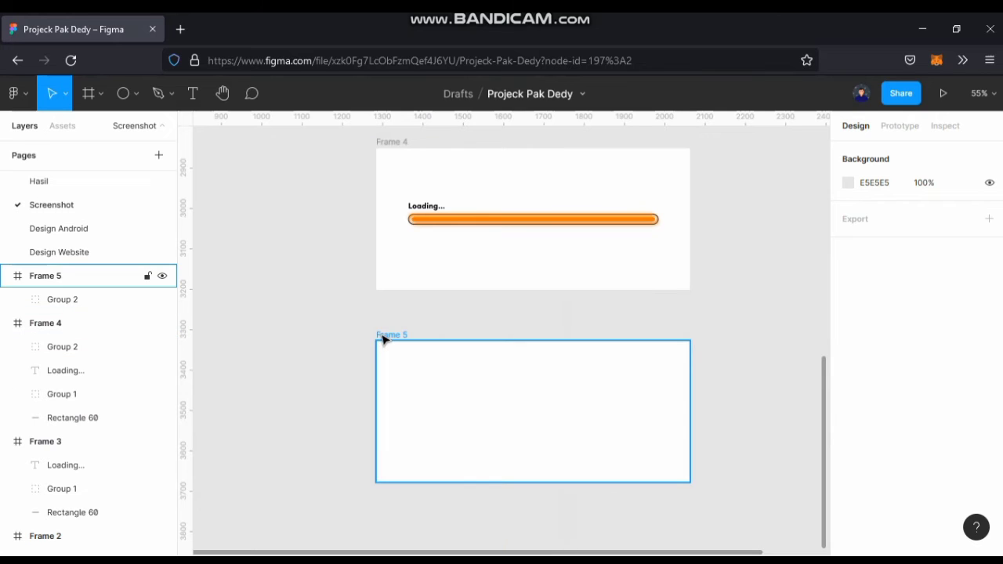
pyautogui.click(115, 299)
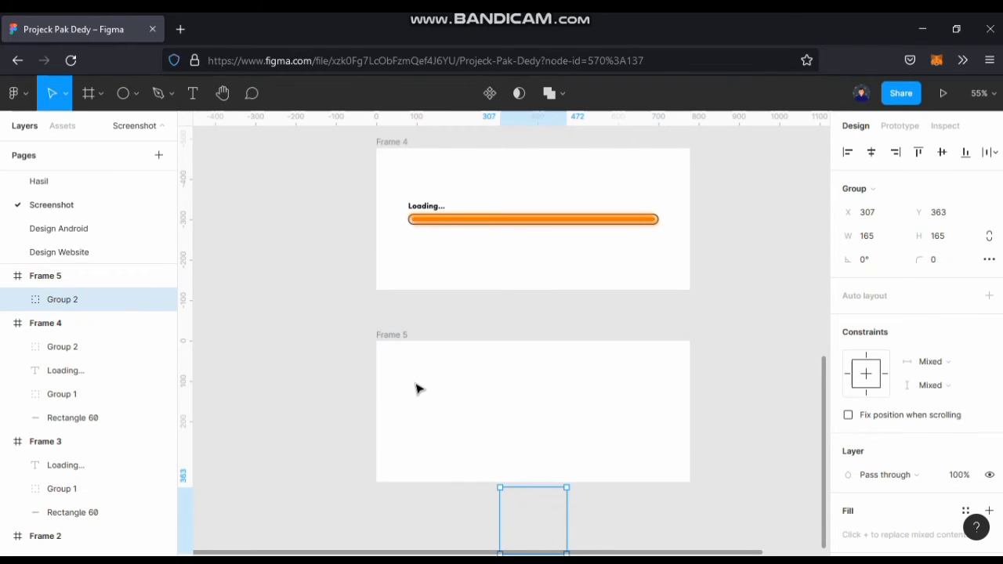
pyautogui.hotkey('shift', 'Up')
pyautogui.hotkey('shift', 'Up')
pyautogui.hotkey('shift', 'Up')
pyautogui.hotkey('shift', 'Up')
pyautogui.hotkey('shift', 'Up')
pyautogui.hotkey('shift', 'Up')
pyautogui.hotkey('shift', 'Up')
pyautogui.hotkey('shift', 'Up')
pyautogui.hotkey('shift', 'Up')
pyautogui.hotkey('shift', 'Up')
pyautogui.hotkey('shift', 'Up')
pyautogui.hotkey('shift', 'Up')
pyautogui.hotkey('shift', 'Up')
pyautogui.hotkey('shift', 'Up')
pyautogui.hotkey('shift', 'Up')
pyautogui.hotkey('shift', 'Up')
pyautogui.hotkey('shift', 'Up')
pyautogui.hotkey('shift', 'Up')
pyautogui.hotkey('shift', 'Up')
pyautogui.hotkey('shift', 'Up')
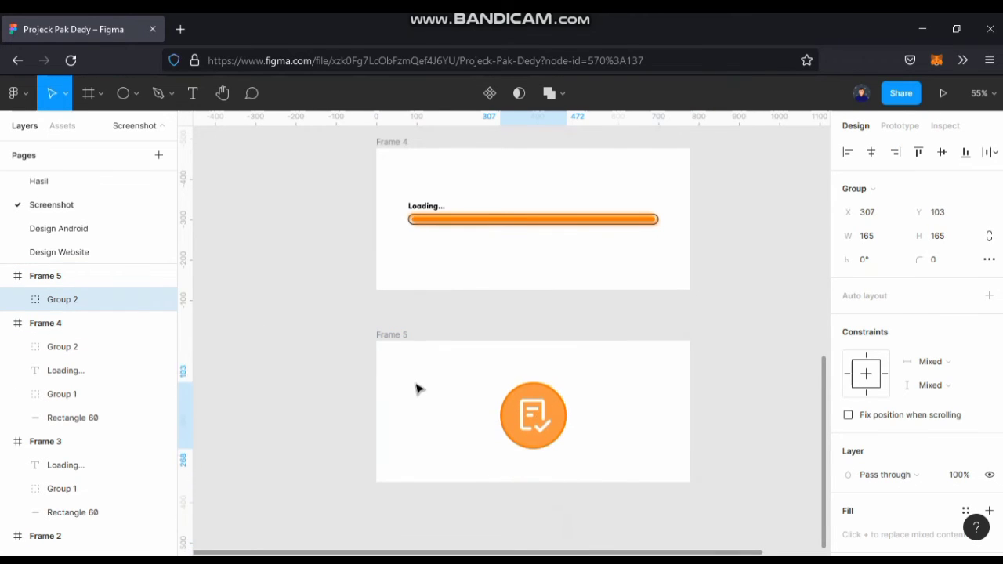
pyautogui.hotkey('shift', 'Up')
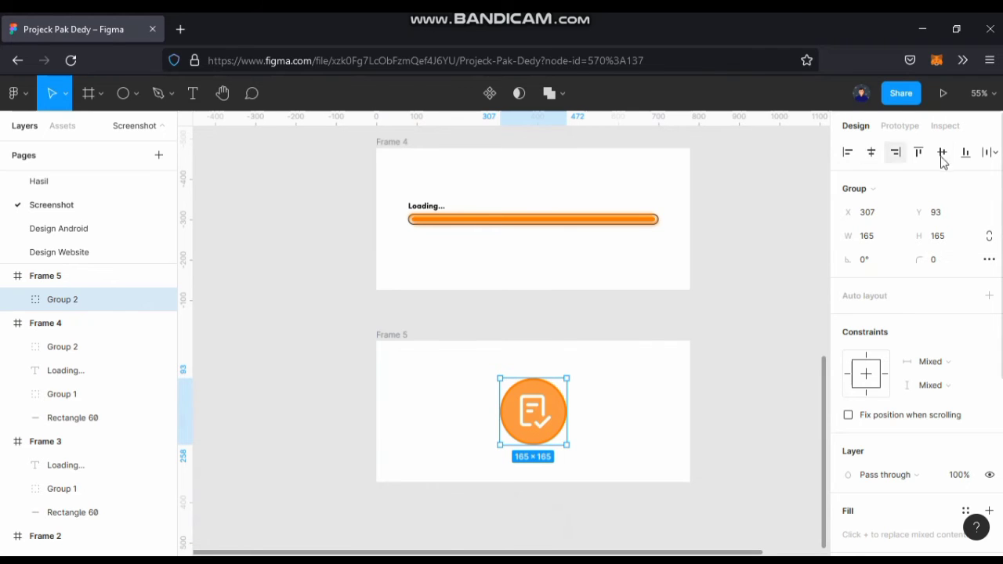
pyautogui.click(706, 342)
# Raise the checklist circle group in Frame 5 to Y 83.
pyautogui.scroll(-2, 637, 359)
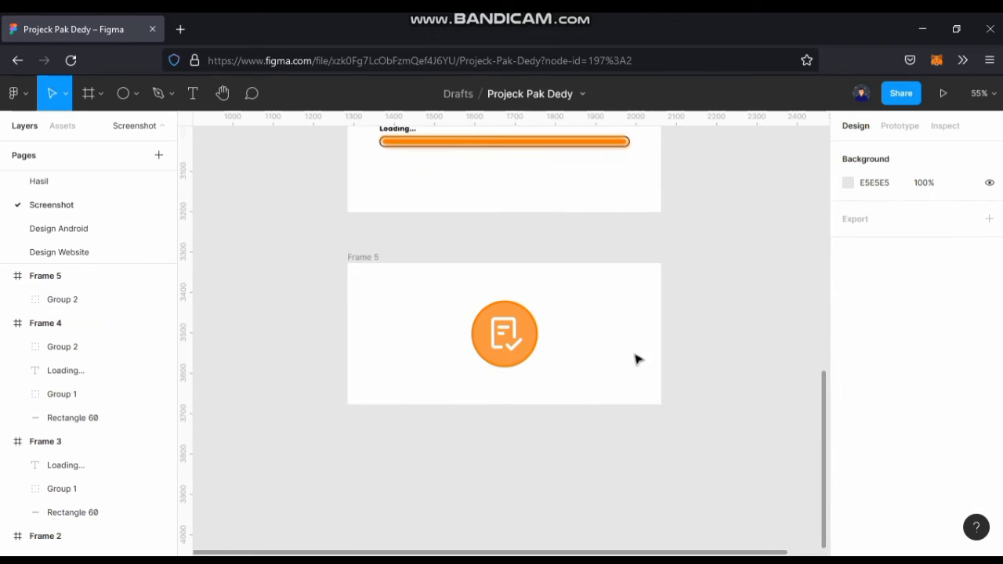
pyautogui.scroll(1, 536, 370)
pyautogui.click(503, 343)
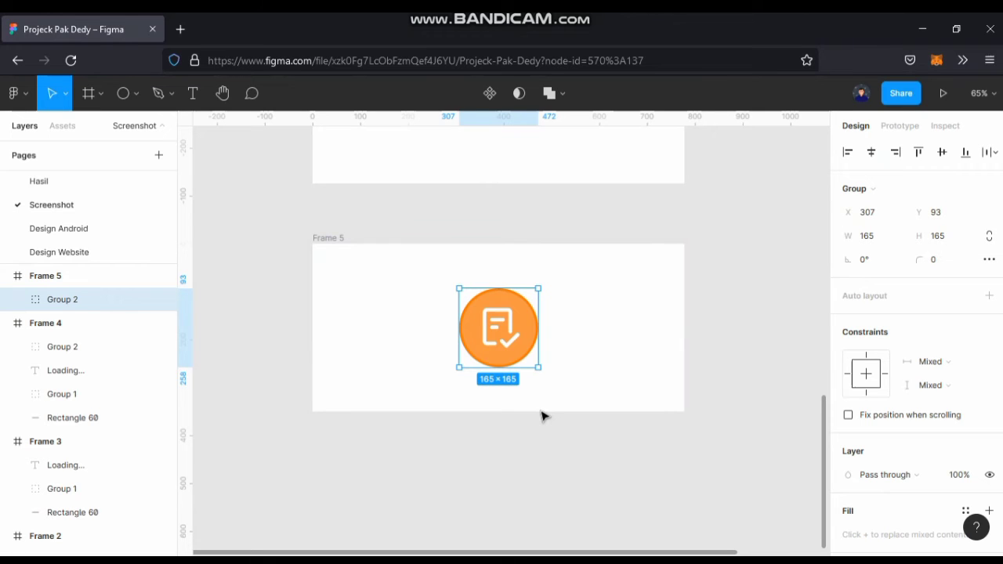
pyautogui.hotkey('shift', 'Up')
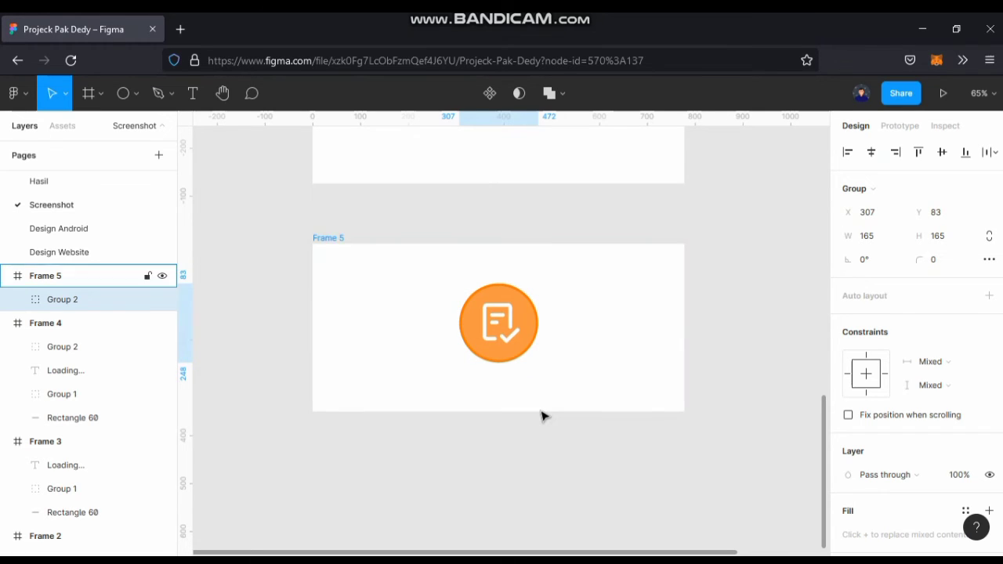
# Add the text "Success!" just below the checklist circle in Frame 5.
pyautogui.scroll(5, 543, 414)
pyautogui.moveTo(510, 401); pyautogui.dragTo(606, 452)
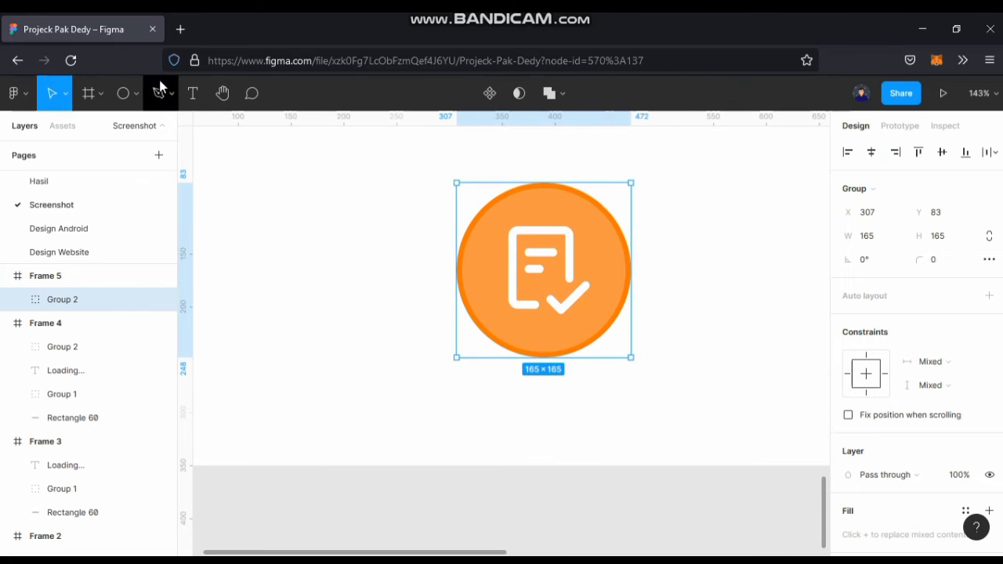
pyautogui.click(186, 94)
pyautogui.click(475, 368)
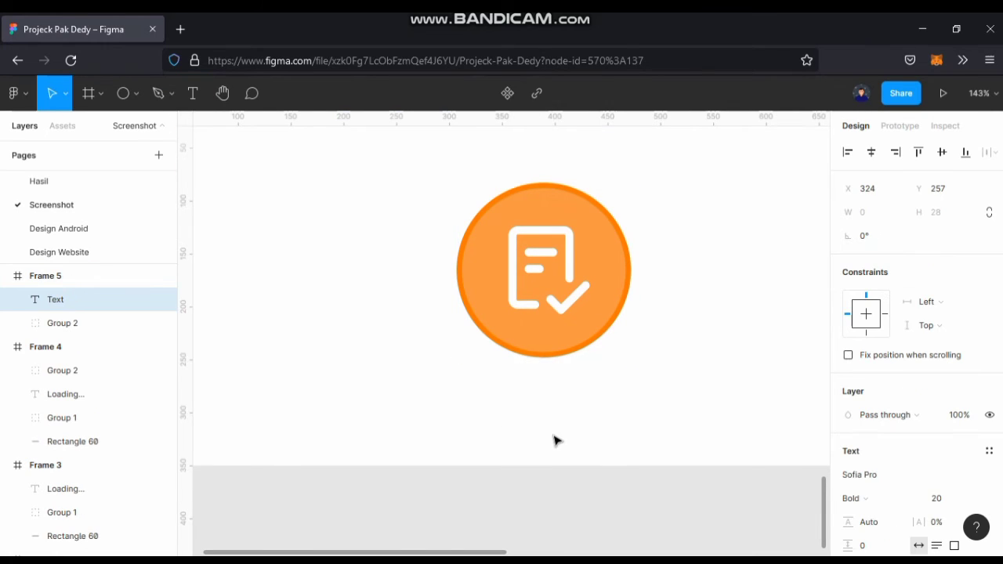
pyautogui.write('S')
pyautogui.press('Escape')
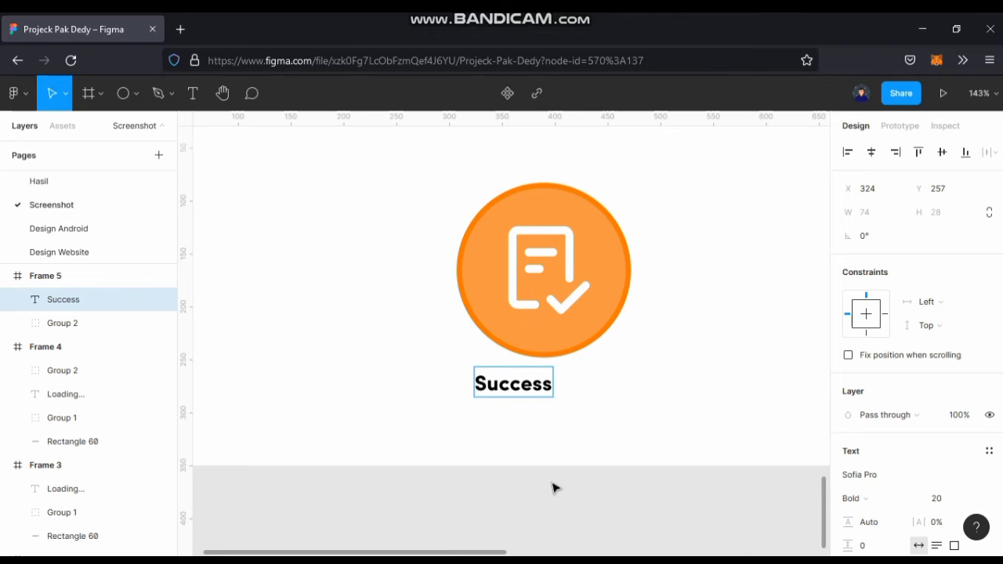
pyautogui.press('Escape')
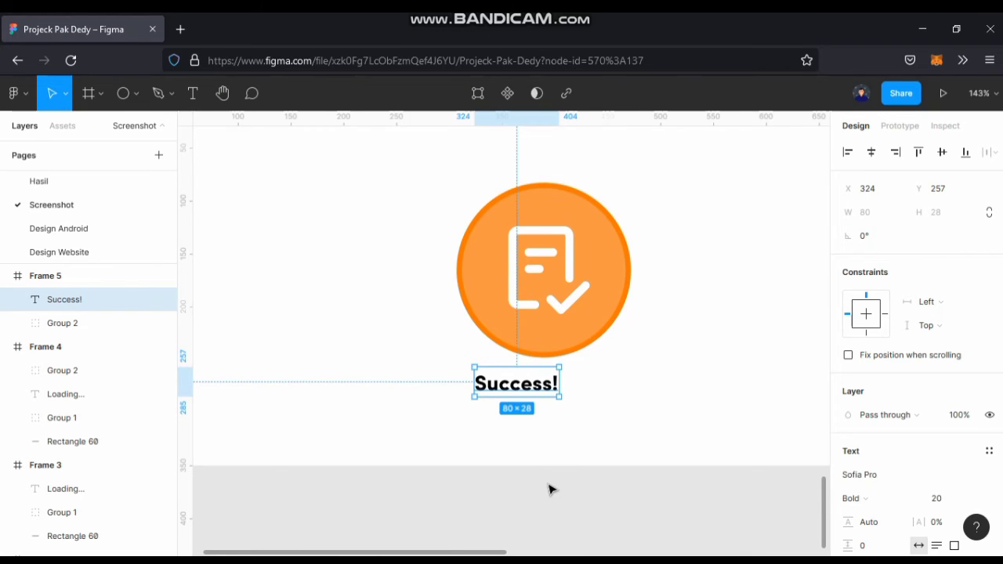
# Colour the "Success!" text F79945, sampled from the circle's fill, and centre it horizontally in Frame 5.
pyautogui.press('i')
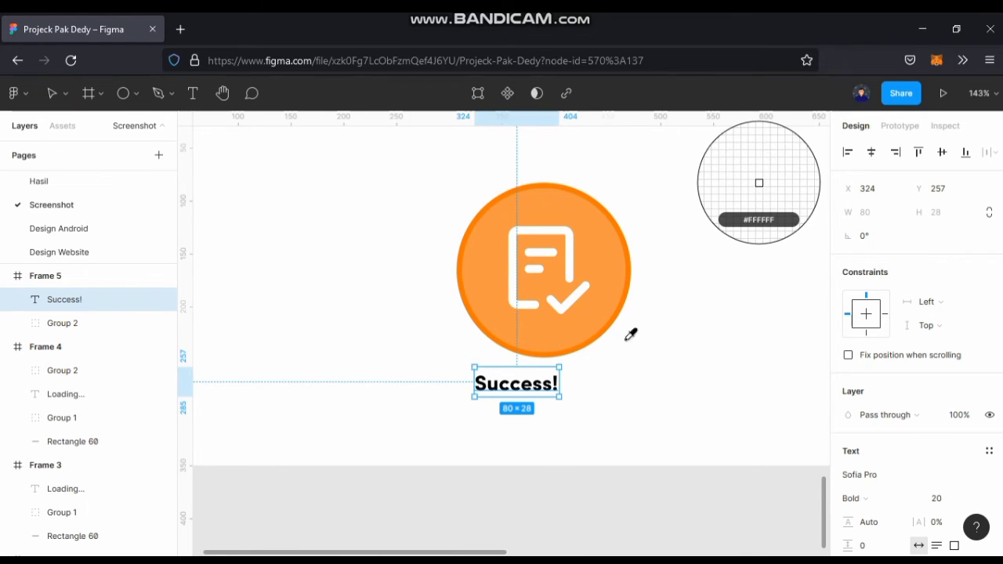
pyautogui.click(609, 270)
pyautogui.click(871, 160)
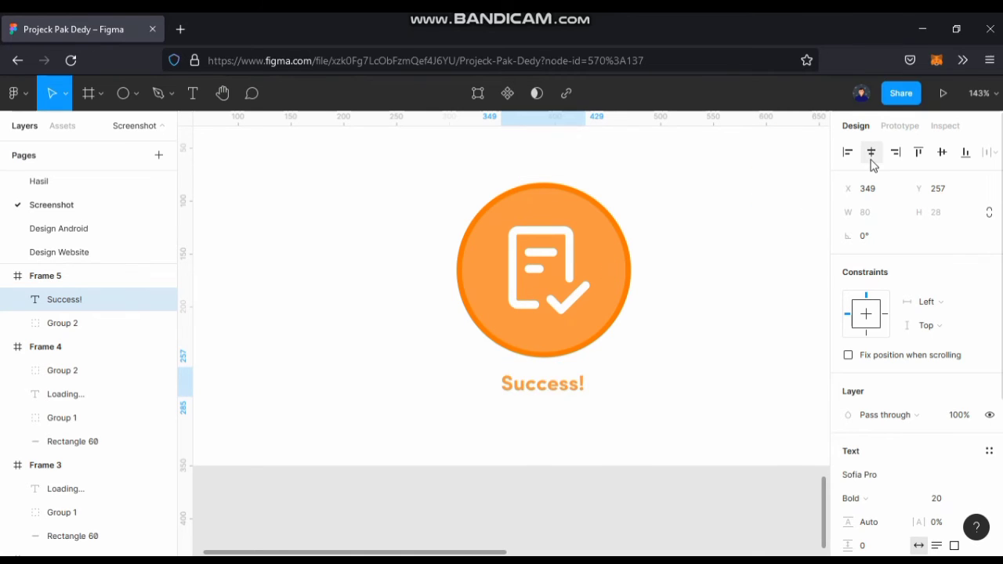
# Set the "Success!" text size to 25, centre it horizontally under the circle, and nudge it slightly upward.
pyautogui.click(942, 503)
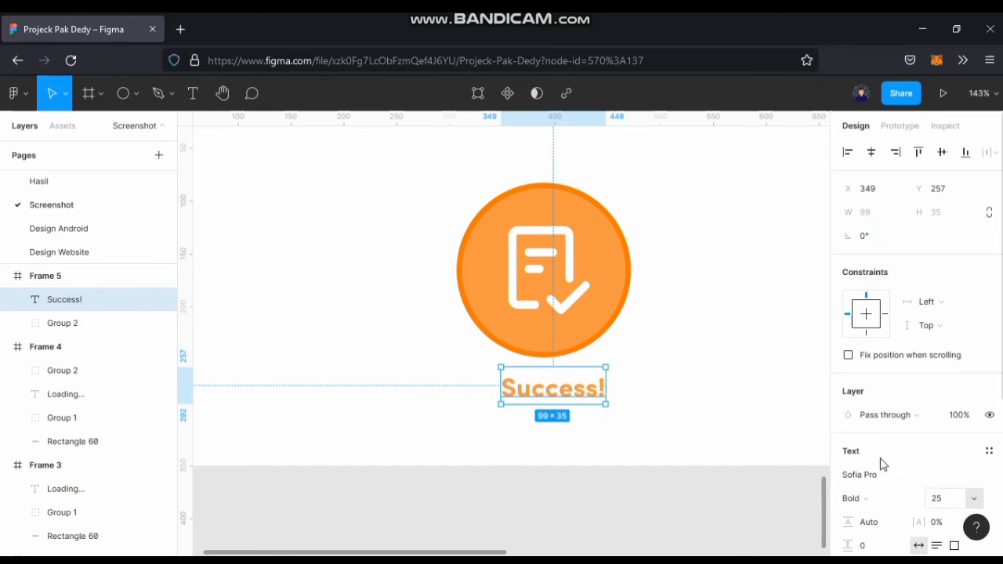
pyautogui.press('Return')
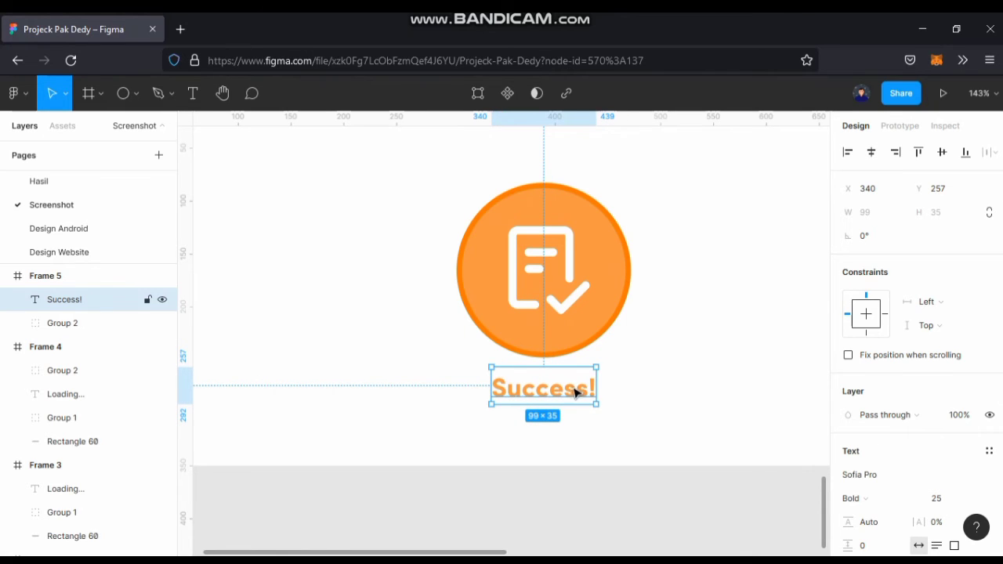
pyautogui.moveTo(577, 389); pyautogui.dragTo(576, 384)
pyautogui.click(650, 397)
pyautogui.scroll(-3, 650, 396)
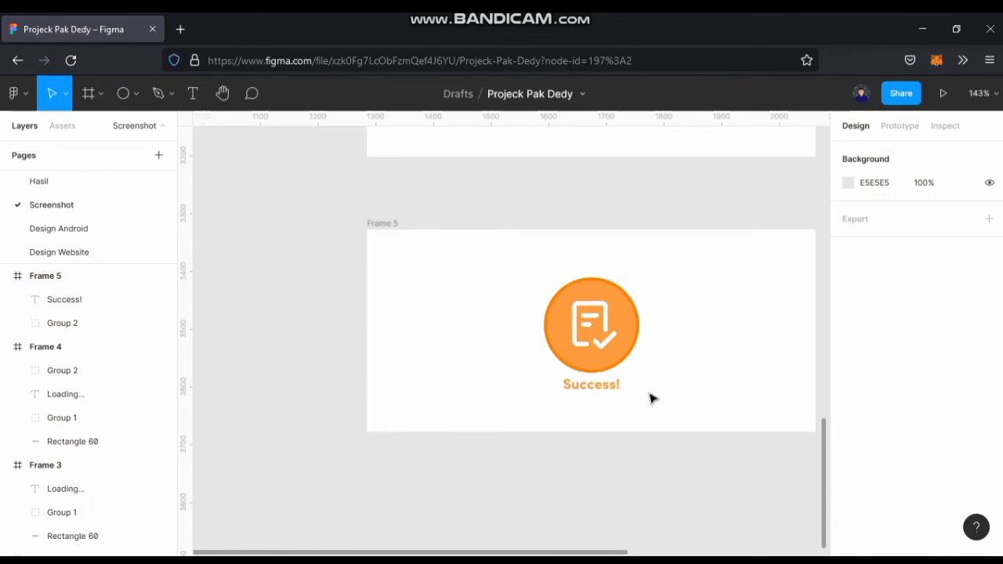
# Duplicate Frame 5 directly below the original, at X 1285, Y 3804.
pyautogui.moveTo(663, 392); pyautogui.dragTo(633, 496)
pyautogui.click(386, 242)
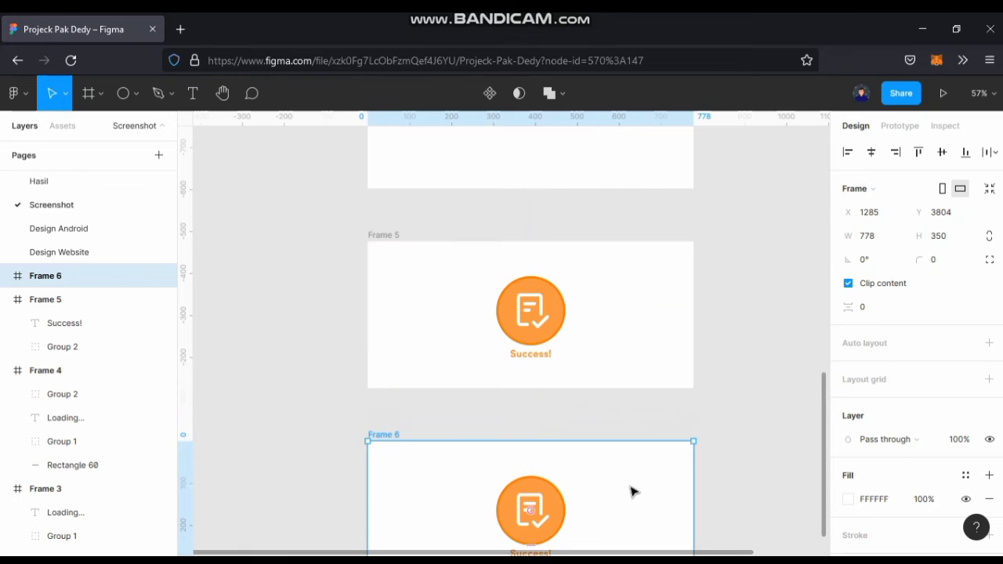
# Move the checklist circle and "Success!" text together 10 px downward in Frame 6.
pyautogui.scroll(-2, 615, 389)
pyautogui.scroll(3, 596, 419)
pyautogui.click(516, 479)
pyautogui.moveTo(514, 476); pyautogui.dragTo(598, 509)
pyautogui.click(580, 409)
pyautogui.keyDown('shift'); pyautogui.click(596, 358); pyautogui.keyUp('shift')
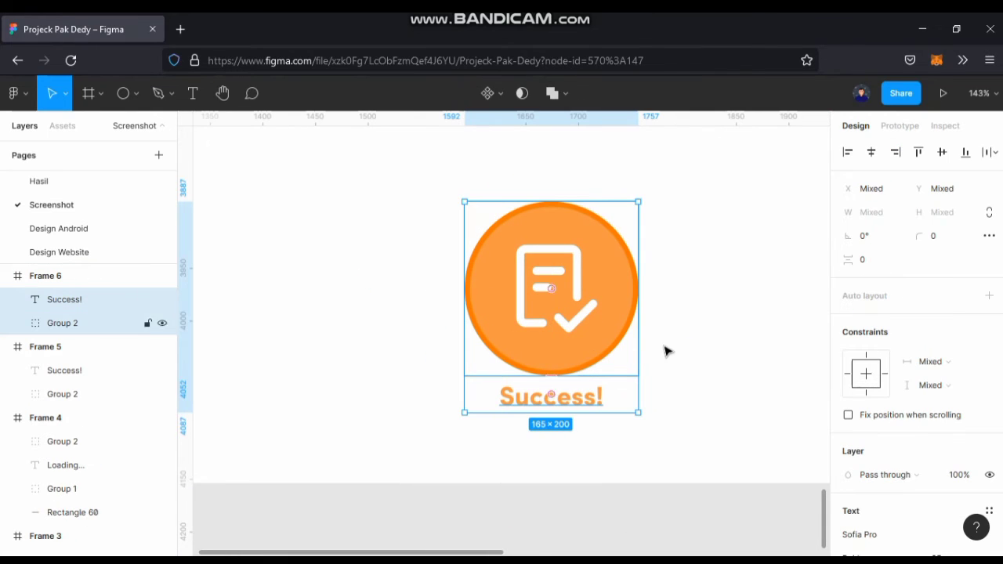
pyautogui.hotkey('shift', 'Down')
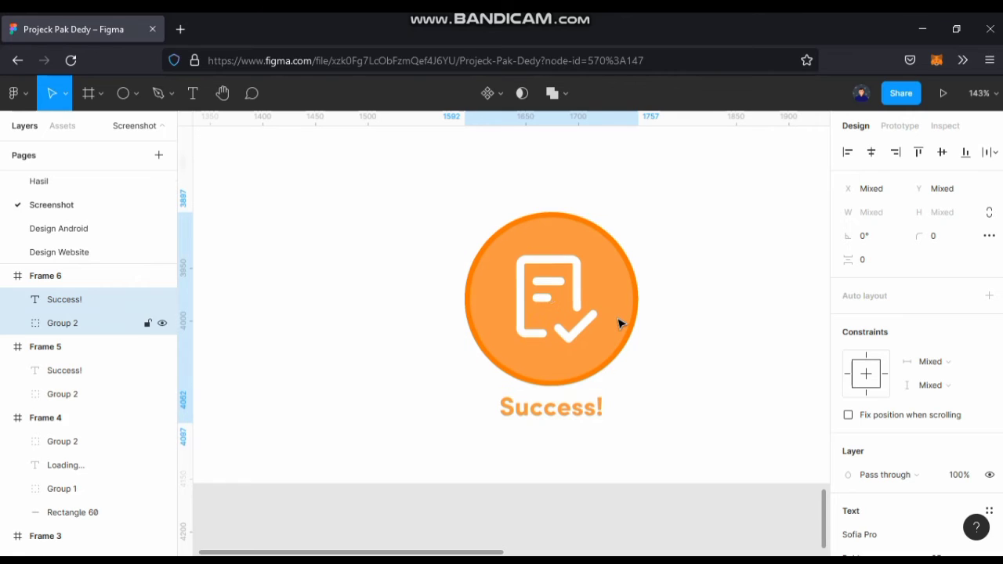
pyautogui.scroll(-5, 619, 323)
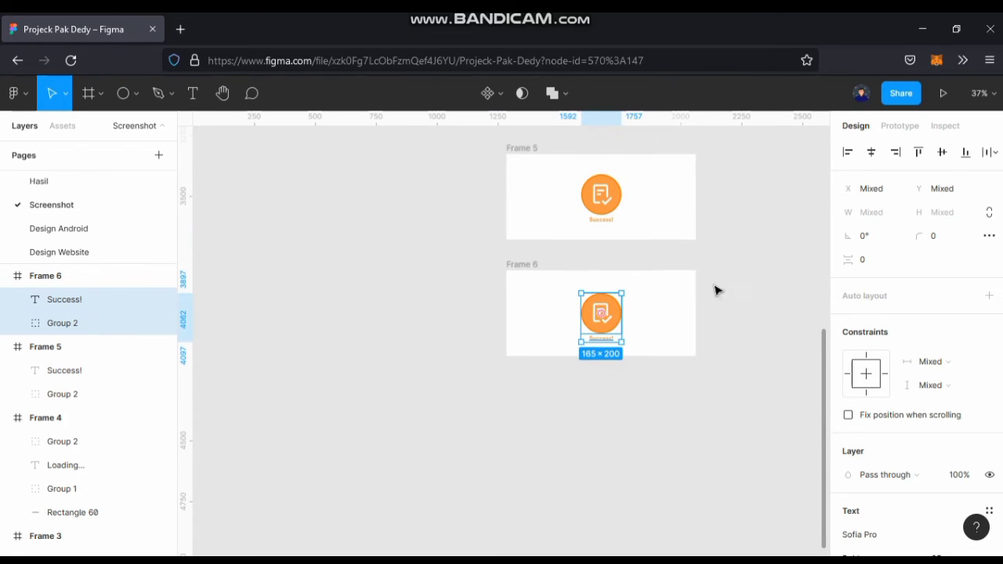
pyautogui.click(725, 257)
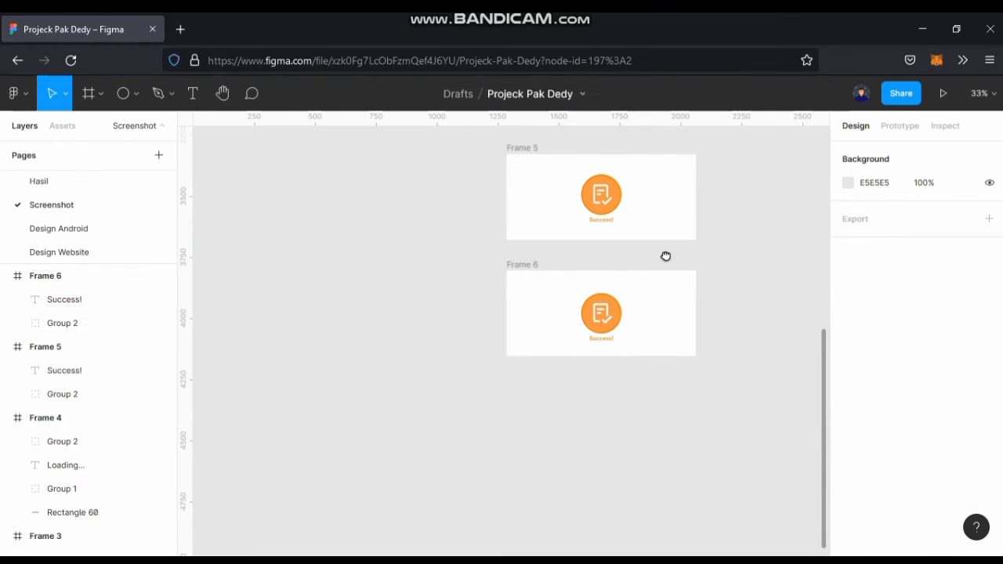
# Group the checklist circle with the "Success!" text in Frame 5, and undo a trial vertical centring of the group.
pyautogui.scroll(4, 626, 264)
pyautogui.click(595, 240)
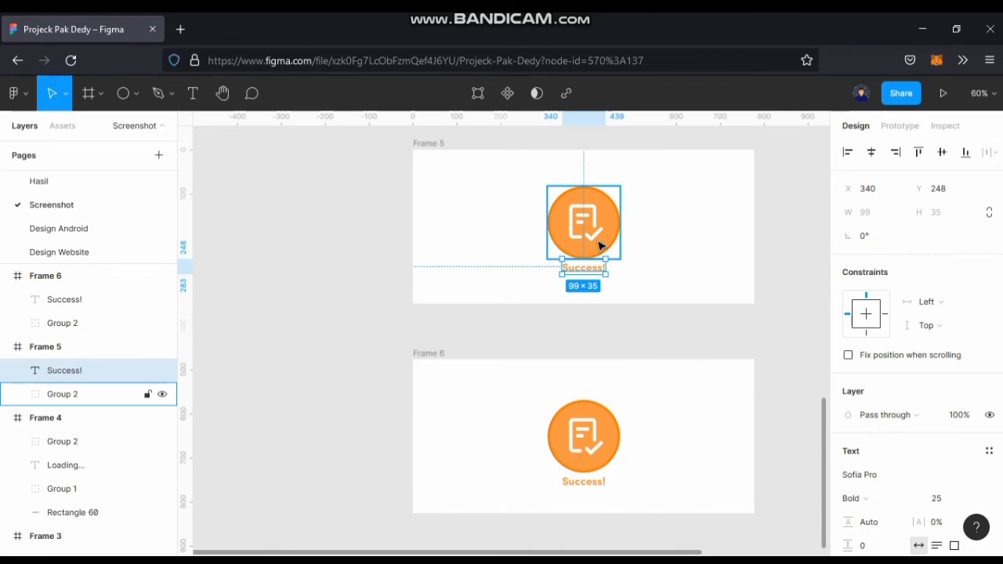
pyautogui.keyDown('shift'); pyautogui.click(584, 268); pyautogui.keyUp('shift')
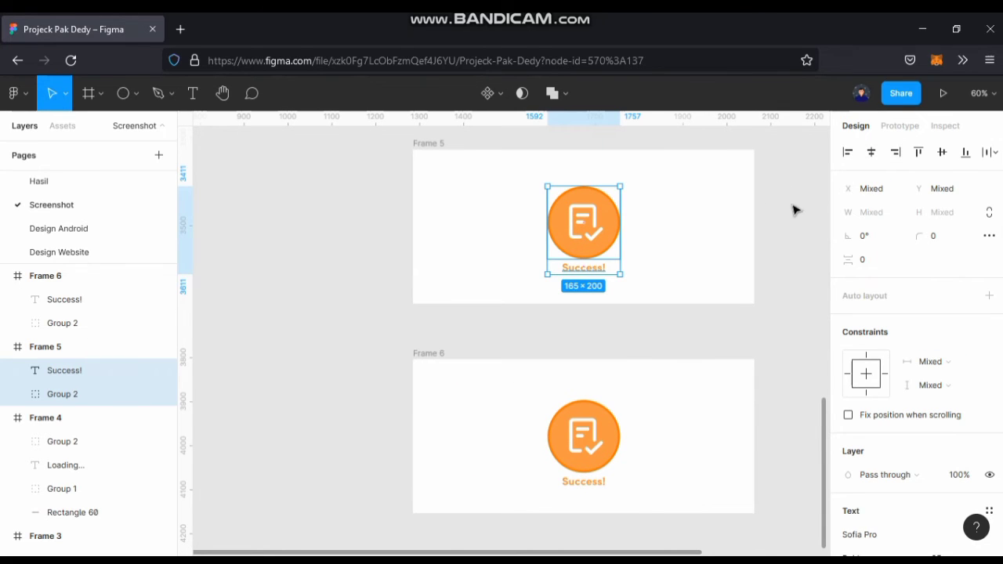
pyautogui.hotkey('ctrl', 'g')
pyautogui.click(942, 154)
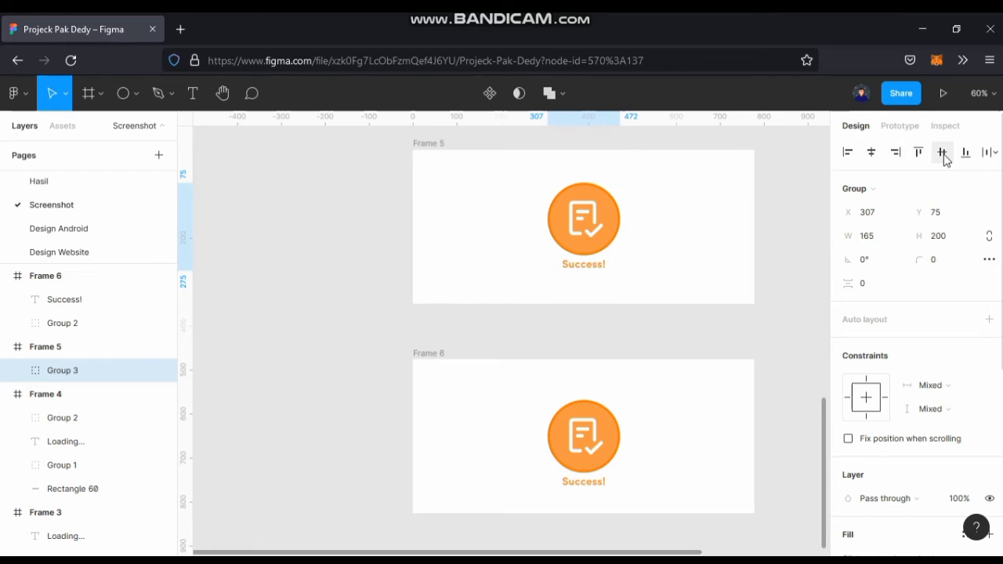
pyautogui.hotkey('ctrl', 'z')
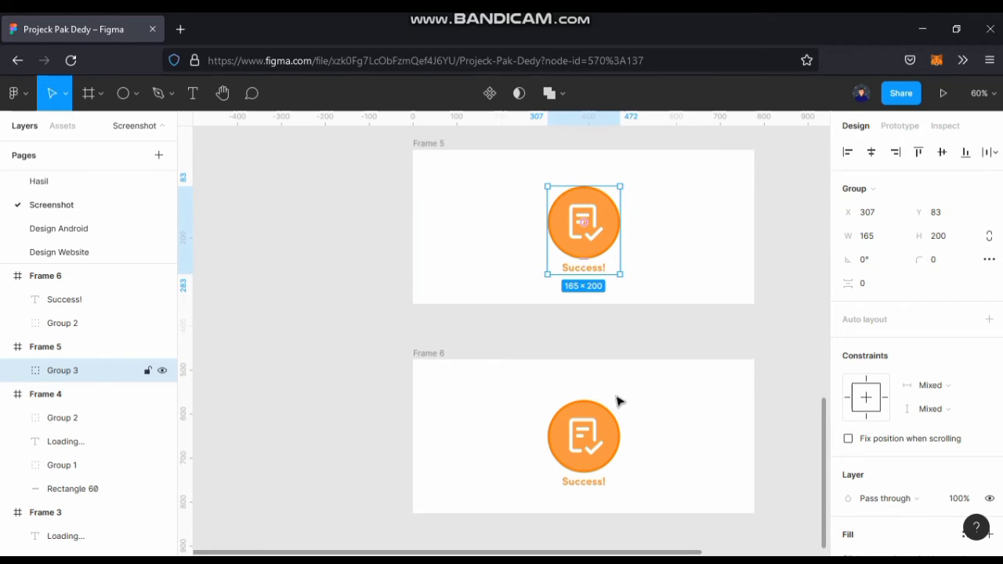
# Group the checklist circle with the "Success!" text in Frame 6.
pyautogui.scroll(-2, 607, 353)
pyautogui.click(600, 371)
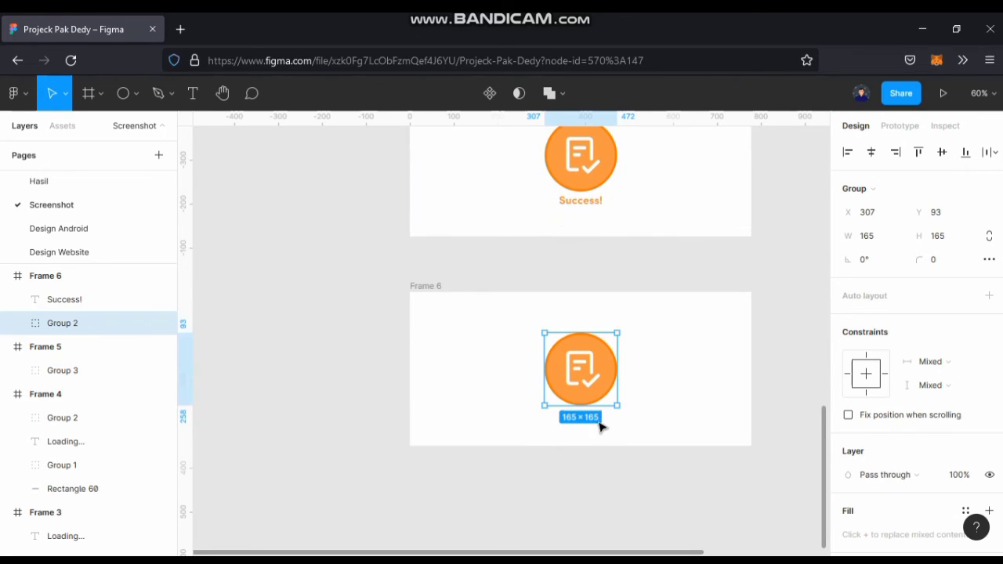
pyautogui.scroll(3, 610, 411)
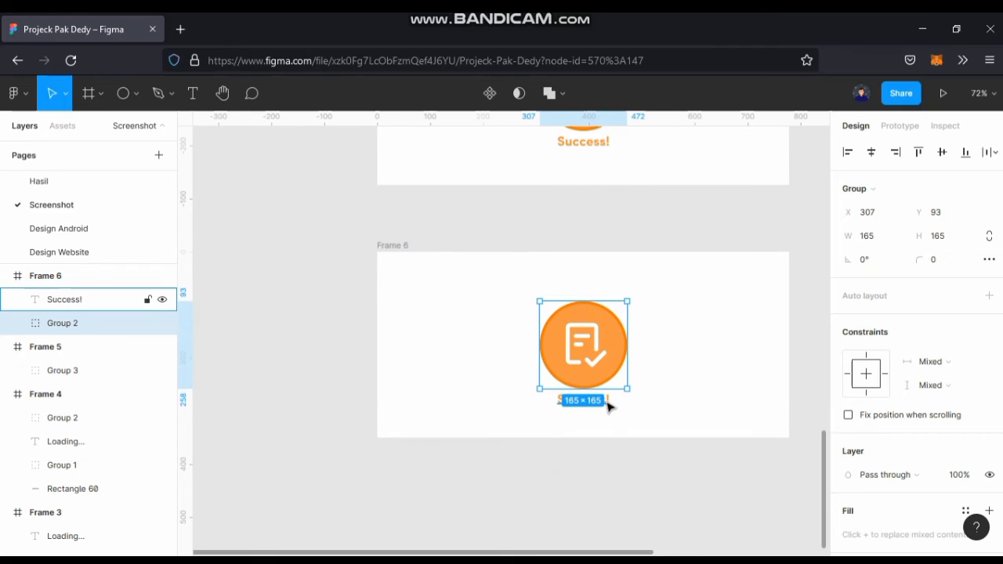
pyautogui.keyDown('shift'); pyautogui.click(611, 404); pyautogui.keyUp('shift')
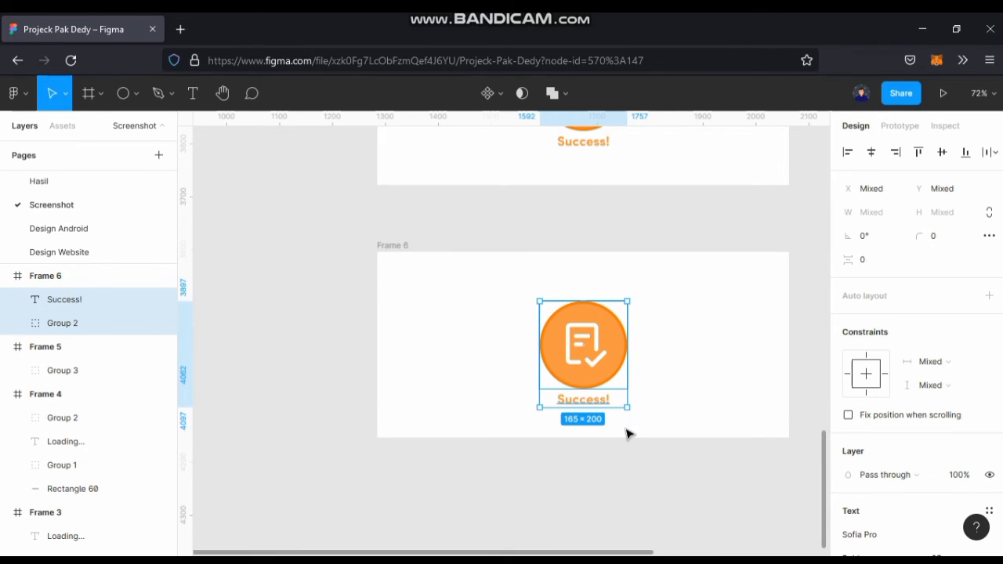
pyautogui.hotkey('ctrl', 'g')
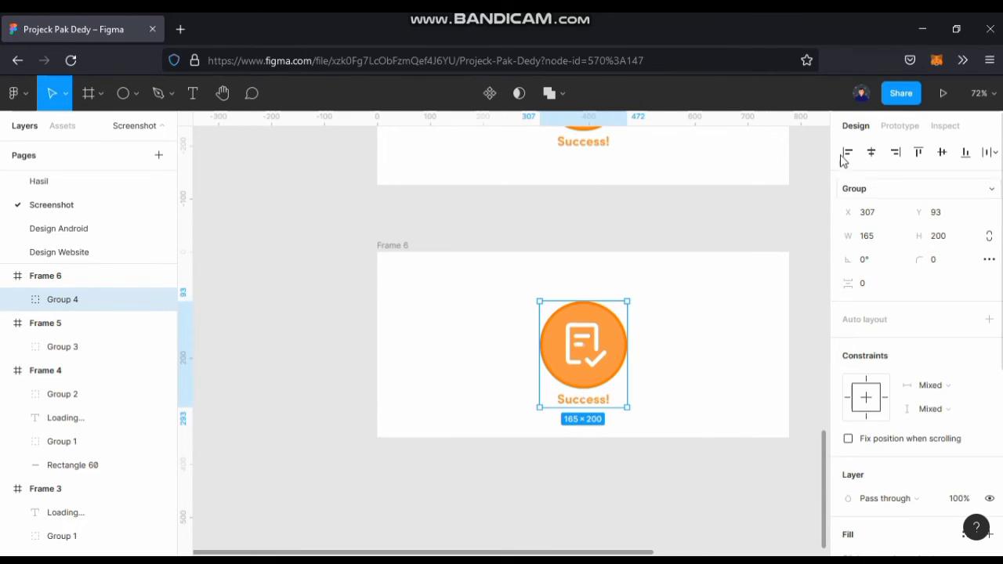
# Centre the grouped circle and "Success!" text vertically in Frame 6.
pyautogui.click(942, 152)
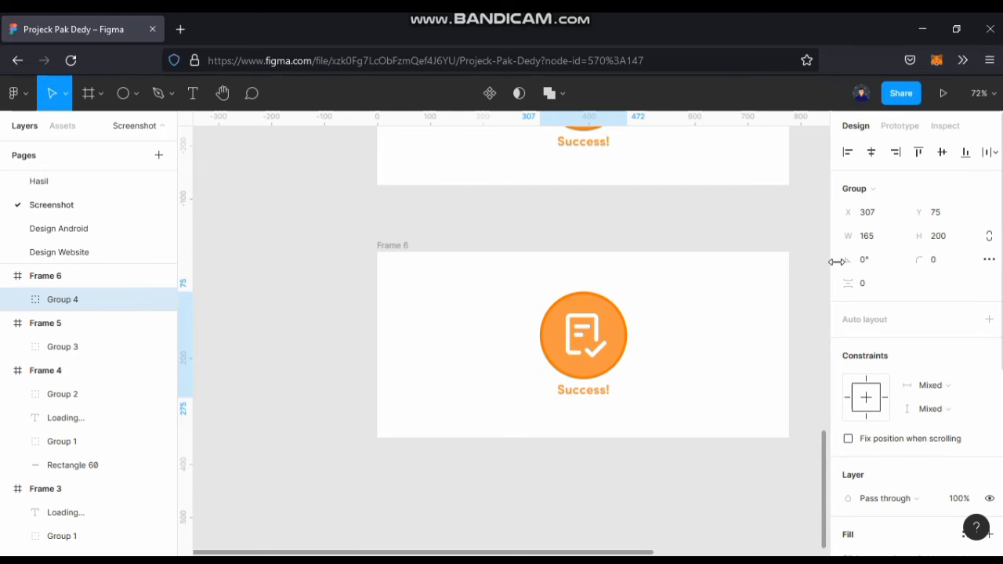
pyautogui.hotkey('ctrl', 'z')
pyautogui.scroll(3, 670, 351)
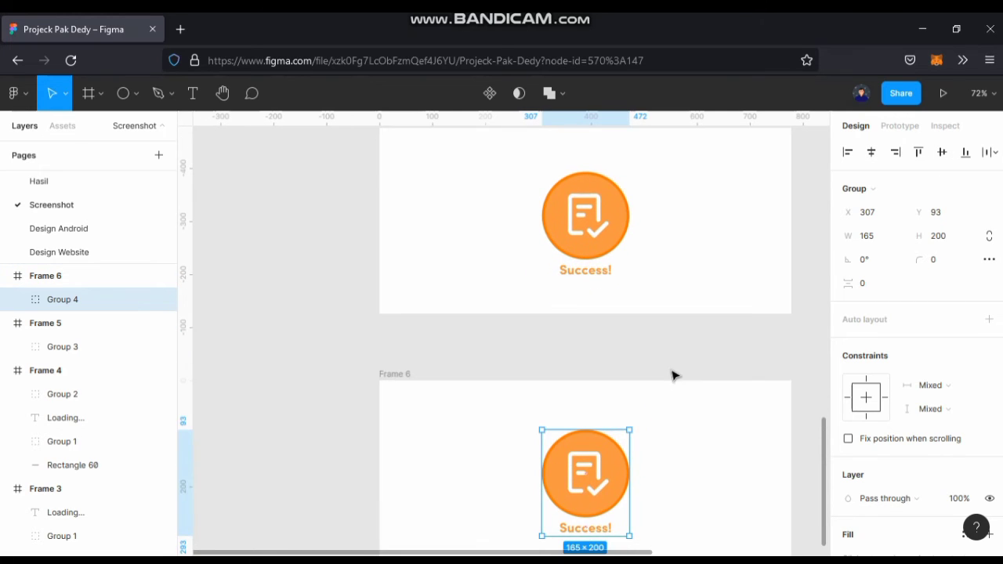
pyautogui.click(943, 153)
pyautogui.scroll(1, 622, 286)
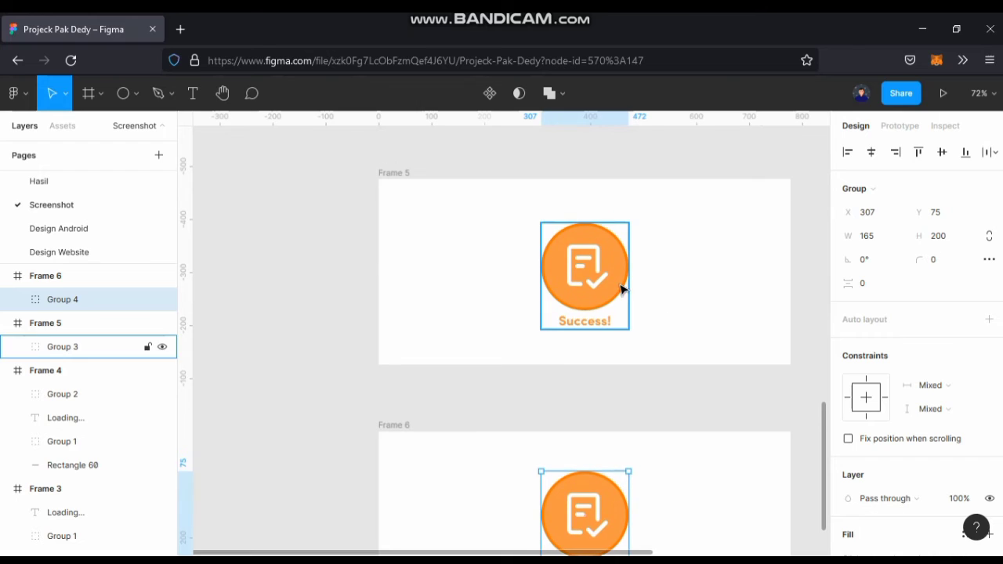
# Centre the circle and text group vertically in Frame 5, and raise it 10 px to Y 65.
pyautogui.click(622, 287)
pyautogui.click(940, 154)
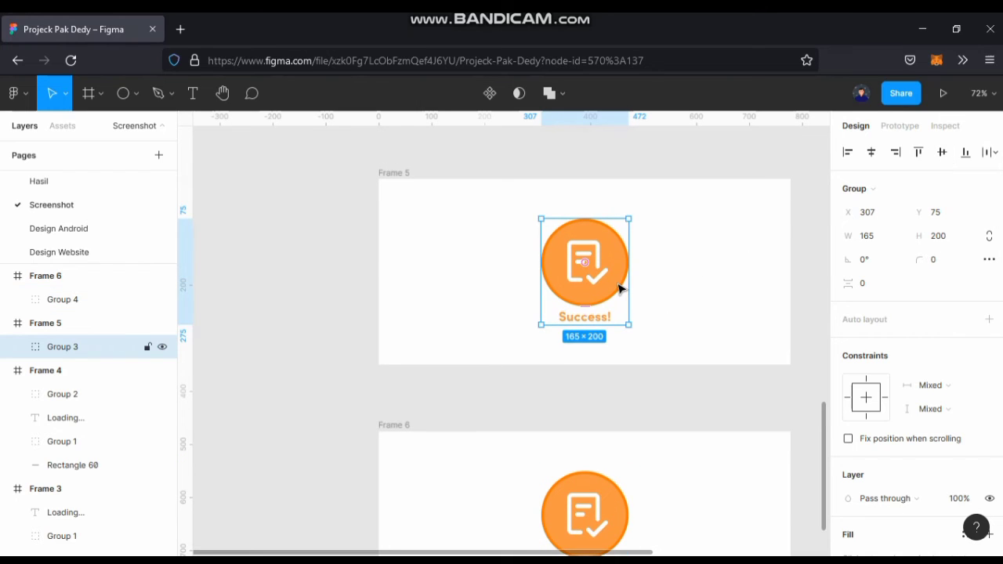
pyautogui.hotkey('shift', 'Up')
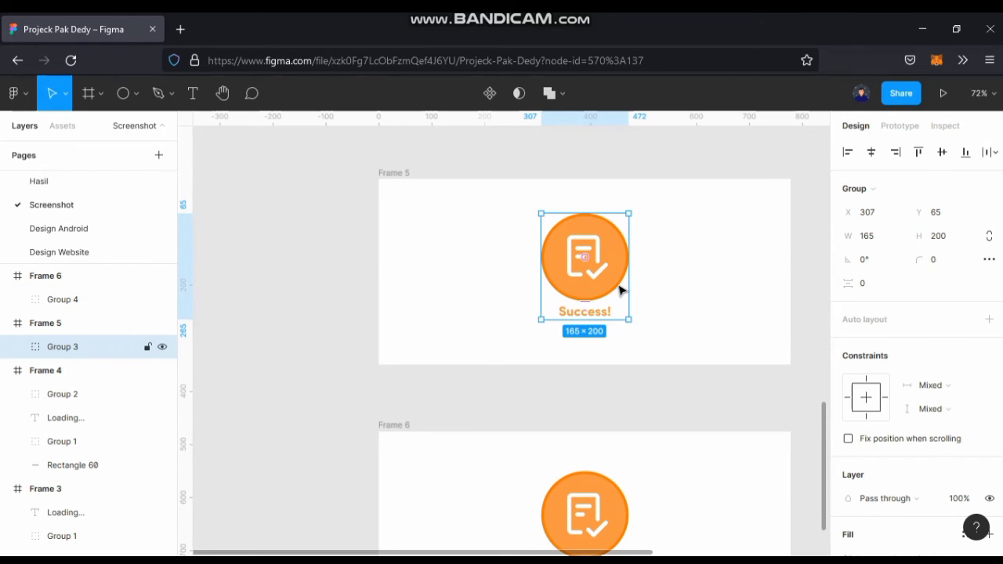
pyautogui.scroll(-3, 619, 288)
pyautogui.moveTo(693, 251); pyautogui.dragTo(678, 277)
# Recolour the "Success!" text in Frame 6 with FF7800, sampled from the circle's darker outline.
pyautogui.click(584, 363)
pyautogui.scroll(10, 570, 452)
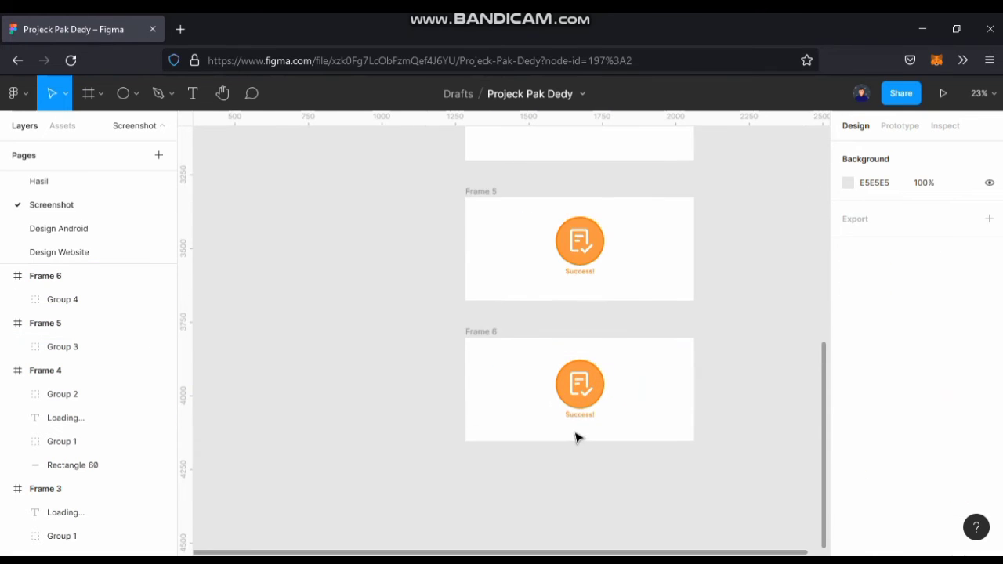
pyautogui.doubleClick(619, 312)
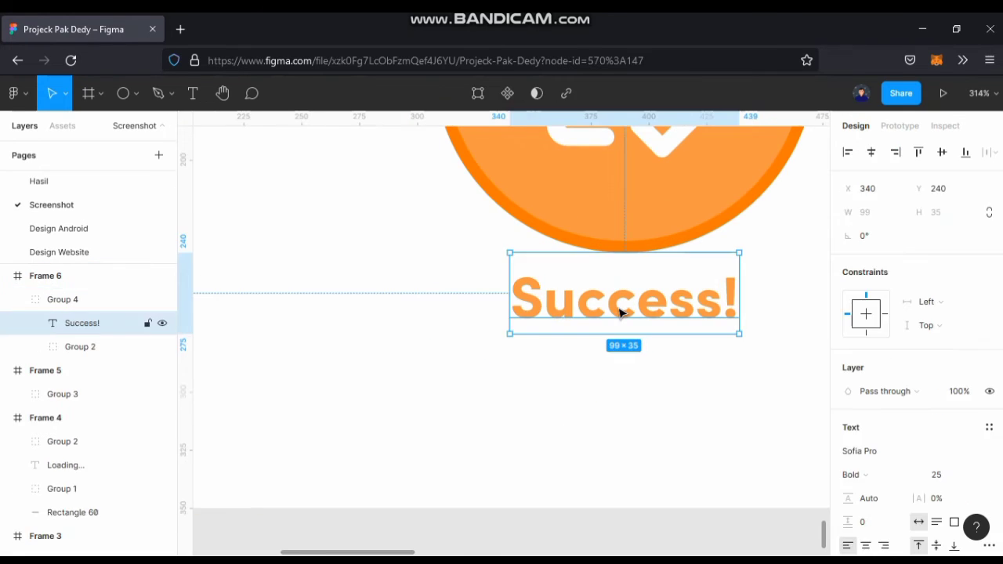
pyautogui.press('i')
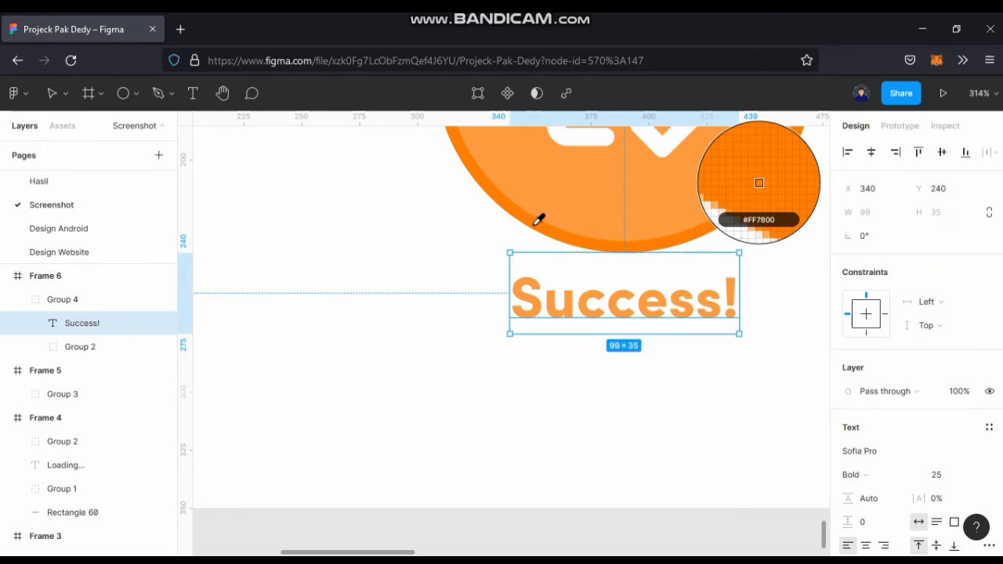
pyautogui.press('Escape')
pyautogui.scroll(-5, 537, 226)
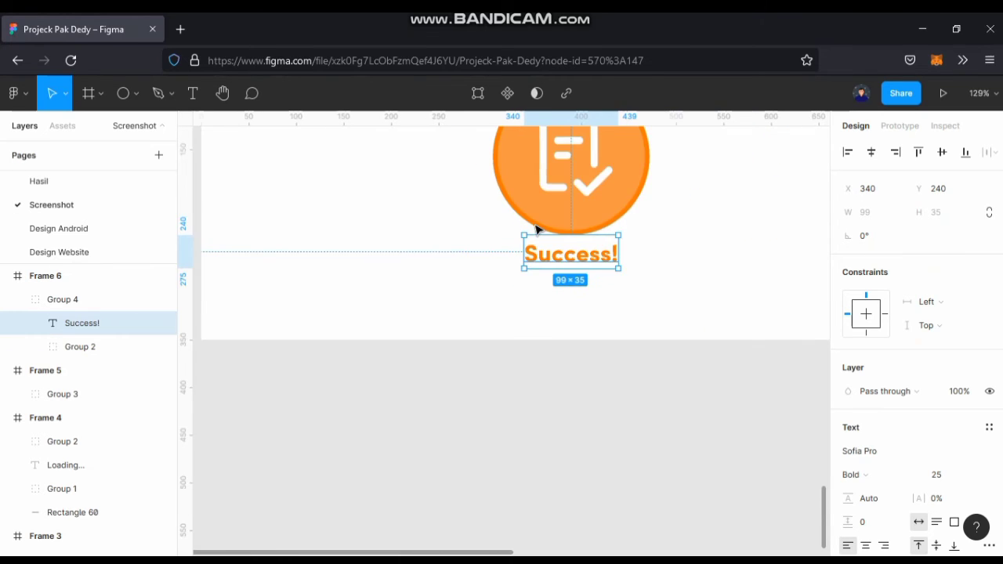
pyautogui.click(528, 339)
# Create a prototype connection from Frame 1 to Frame 2, on click, with Smart animate and Ease in and out easing.
pyautogui.scroll(-6, 594, 313)
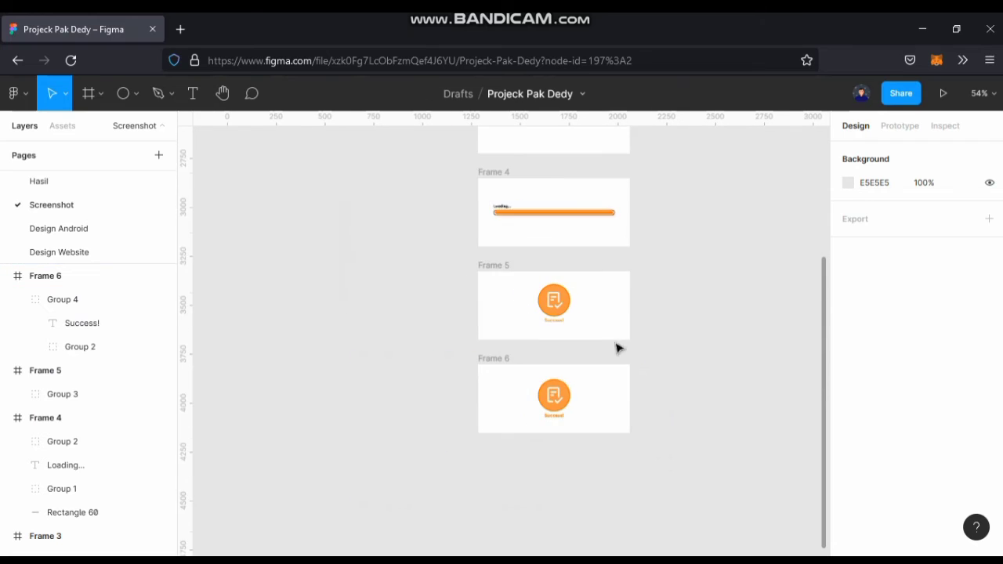
pyautogui.scroll(3, 600, 415)
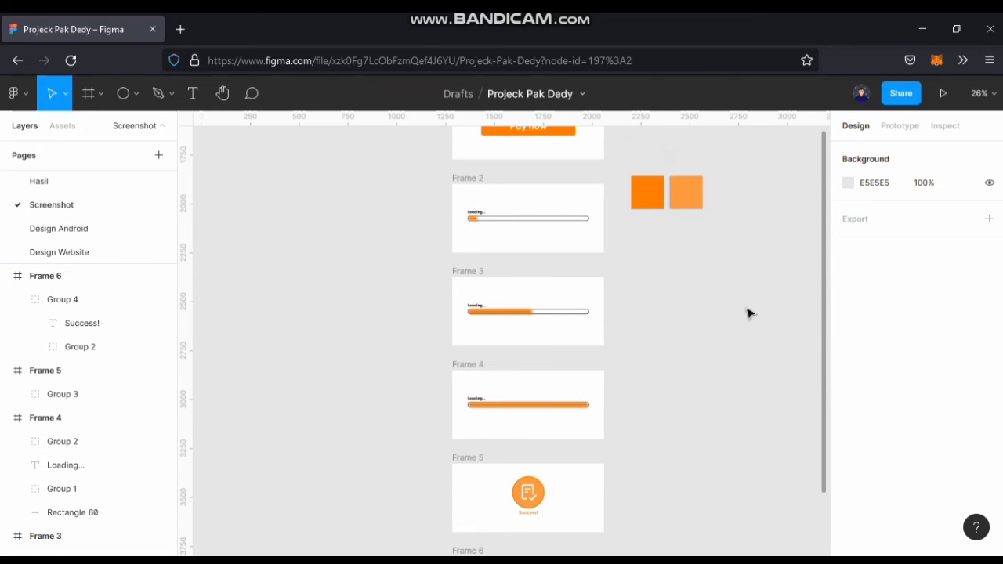
pyautogui.click(900, 127)
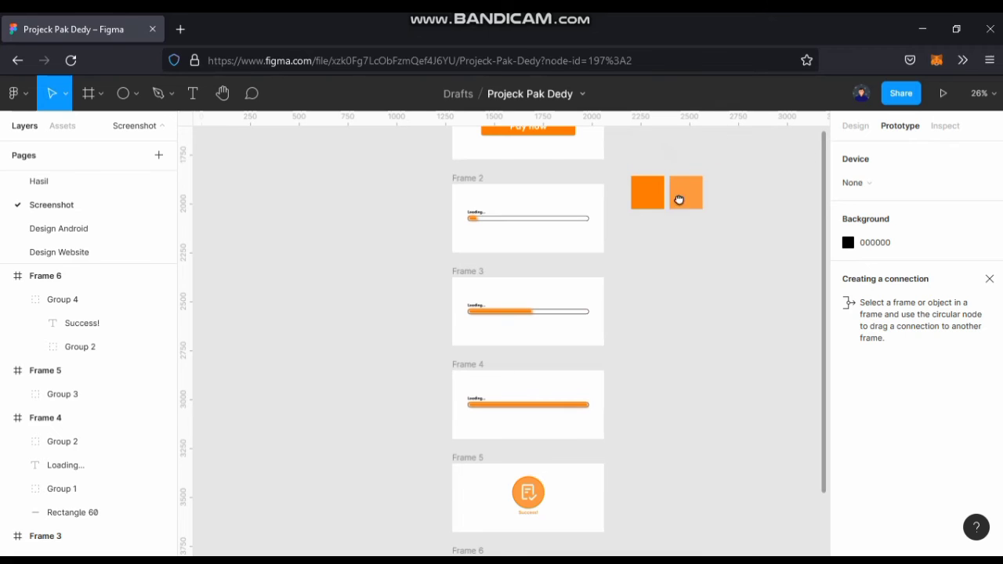
pyautogui.scroll(3, 648, 346)
pyautogui.click(447, 280)
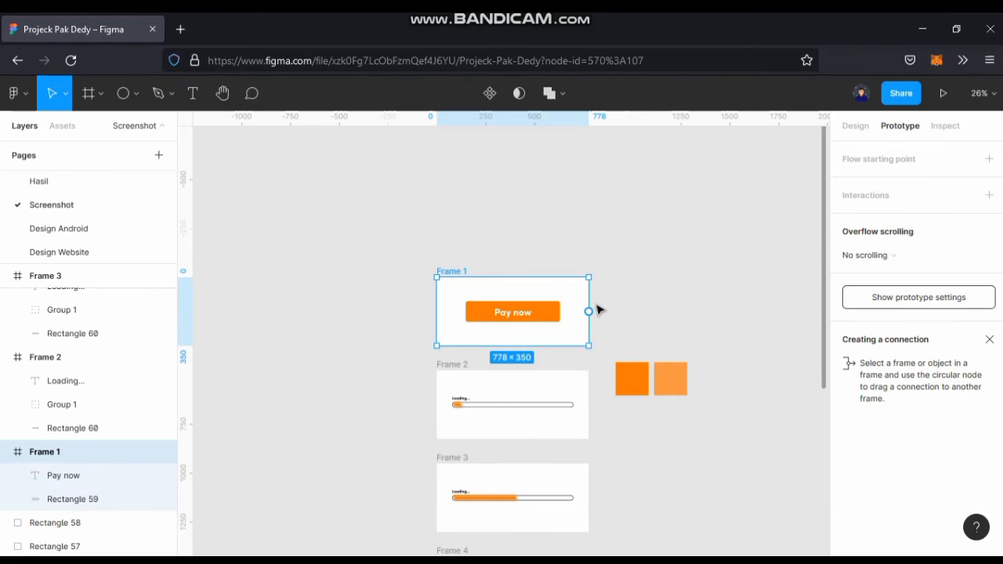
pyautogui.moveTo(589, 312); pyautogui.dragTo(570, 388)
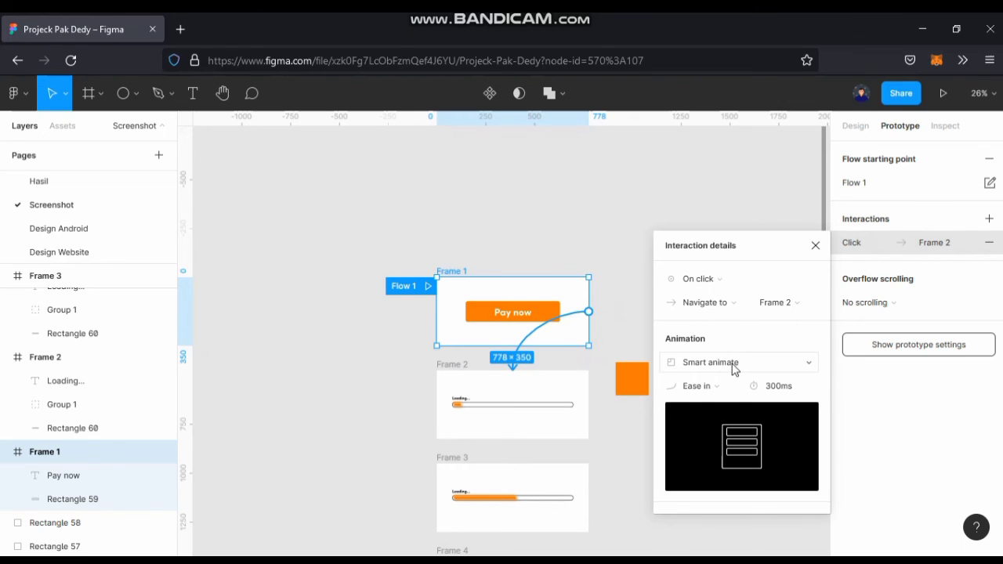
pyautogui.click(713, 391)
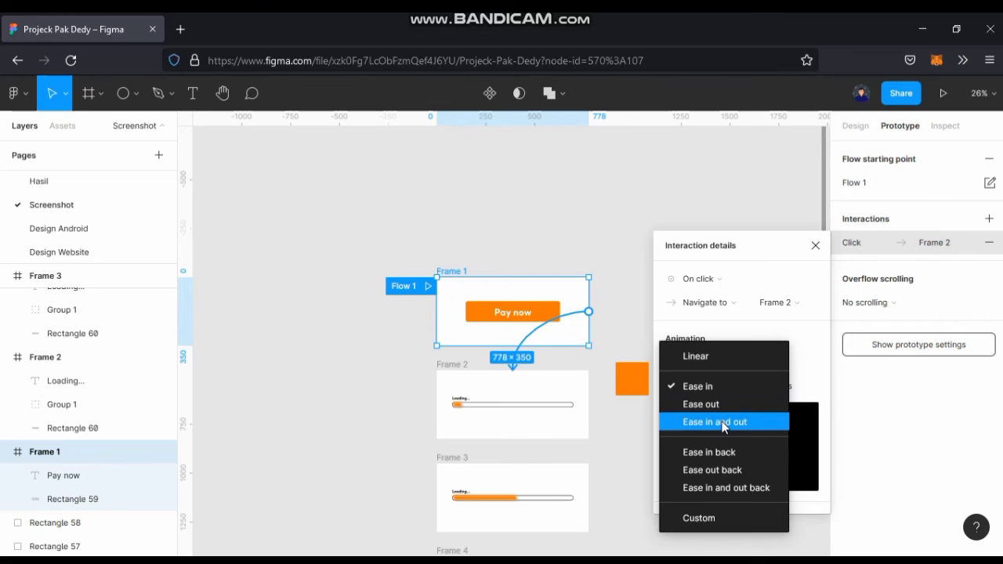
pyautogui.click(722, 423)
pyautogui.click(608, 410)
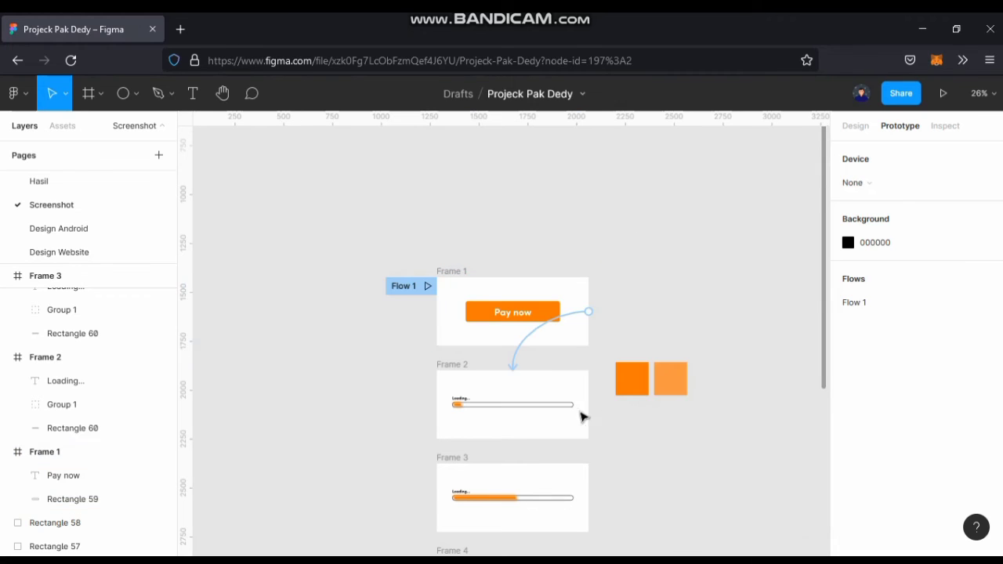
# Connect Frame 2 to Frame 3 in the prototype, triggered after an 800 ms delay.
pyautogui.click(452, 364)
pyautogui.moveTo(588, 405); pyautogui.dragTo(556, 475)
pyautogui.scroll(-1, 622, 409)
pyautogui.scroll(-1, 622, 408)
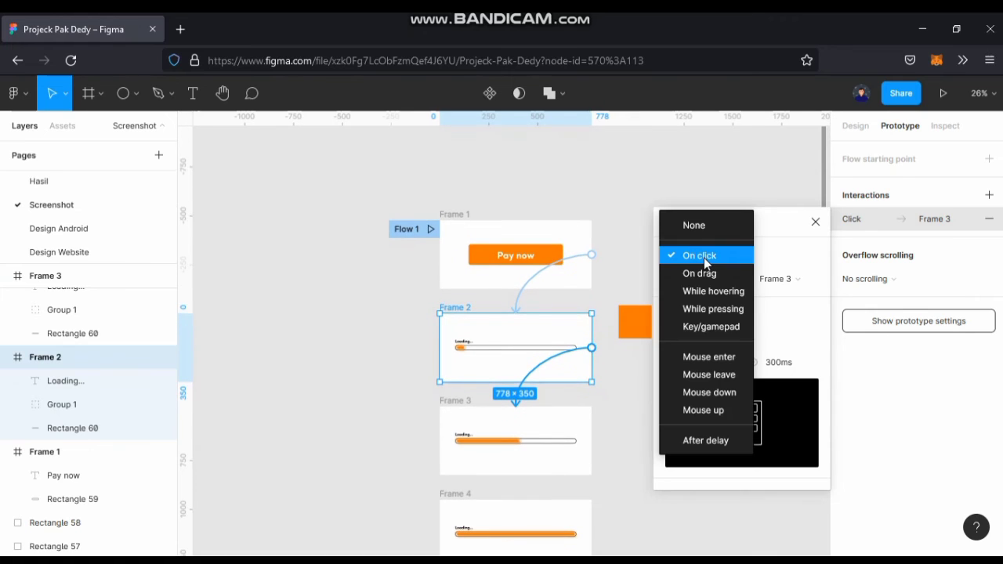
pyautogui.click(703, 256)
pyautogui.click(709, 440)
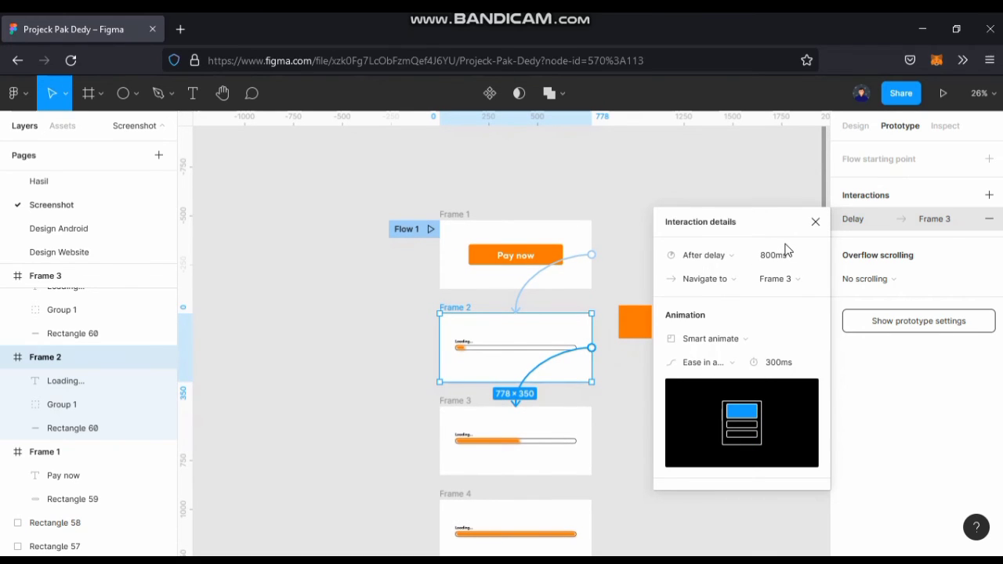
pyautogui.click(619, 427)
# Connect Frame 3 to Frame 4 in the prototype, triggered after an 800 ms delay.
pyautogui.click(452, 400)
pyautogui.moveTo(591, 440); pyautogui.dragTo(540, 517)
pyautogui.scroll(-3, 572, 407)
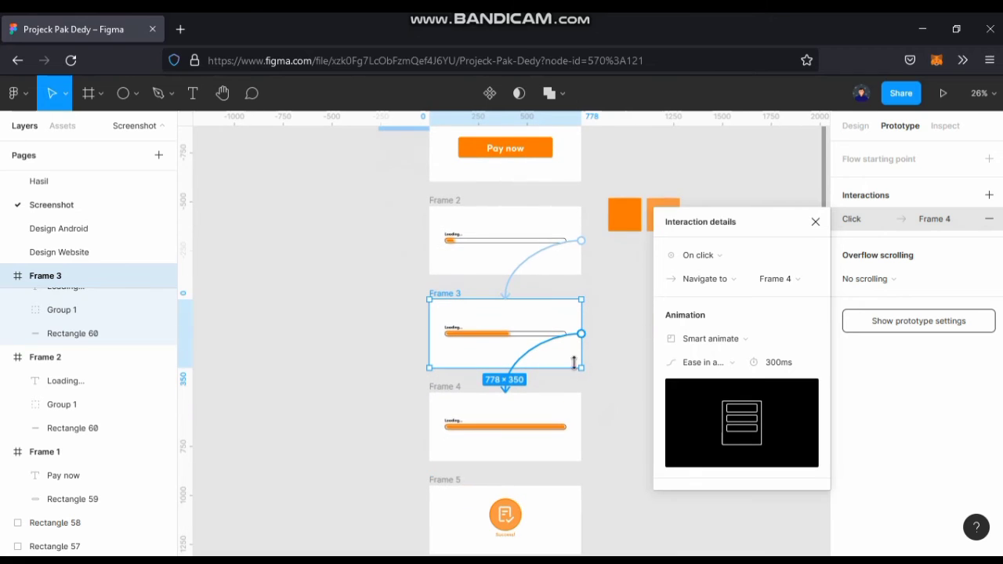
pyautogui.click(718, 264)
pyautogui.click(716, 440)
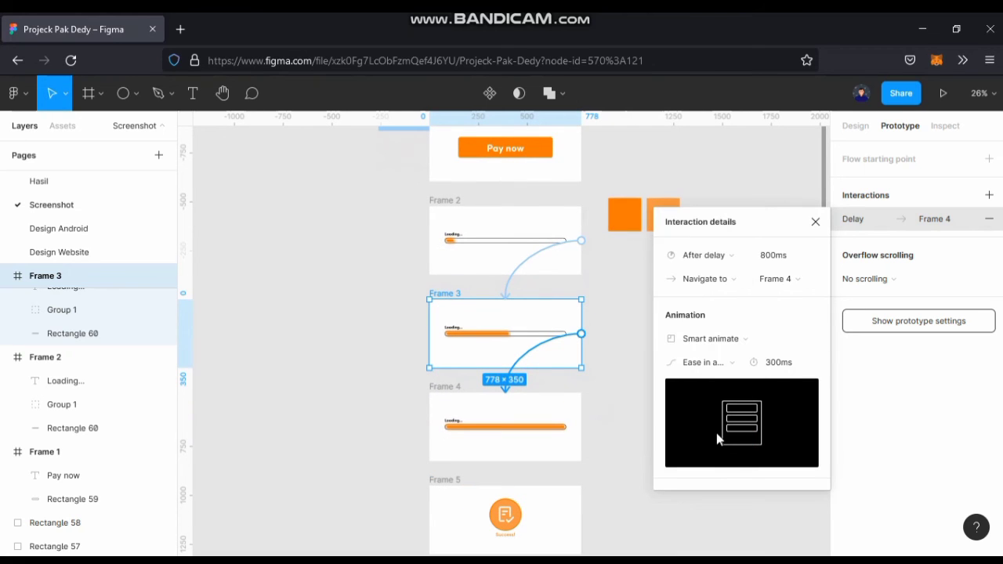
pyautogui.click(626, 400)
# Connect Frame 4 to Frame 5 in the prototype, triggered after an 800 ms delay.
pyautogui.scroll(-2, 548, 368)
pyautogui.click(492, 338)
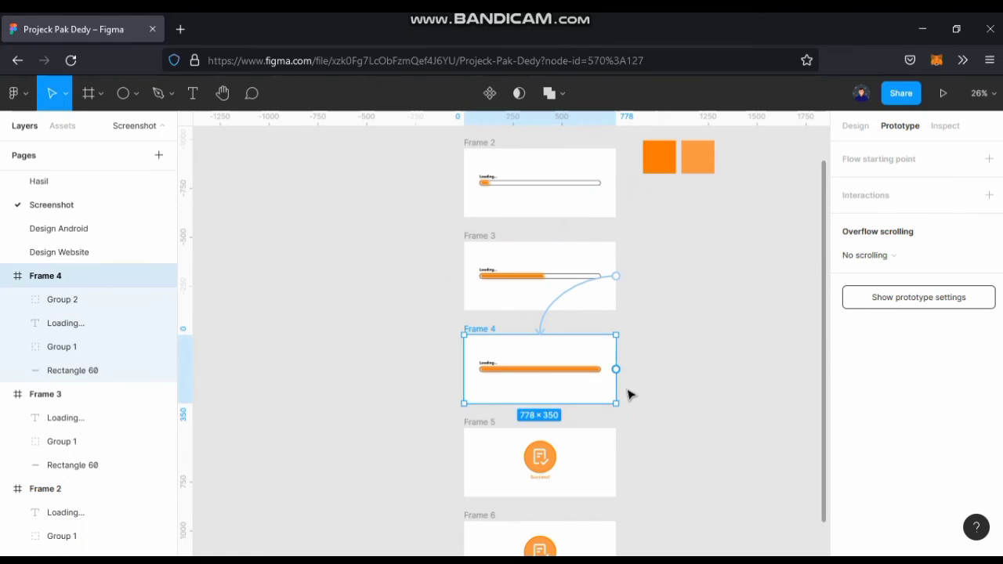
pyautogui.moveTo(619, 373); pyautogui.dragTo(567, 444)
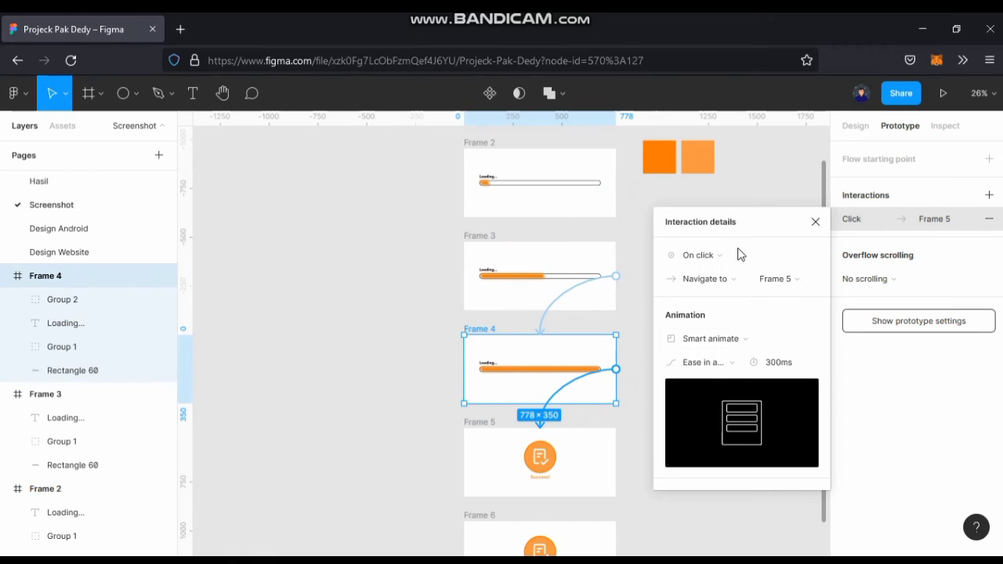
pyautogui.click(699, 255)
pyautogui.click(705, 440)
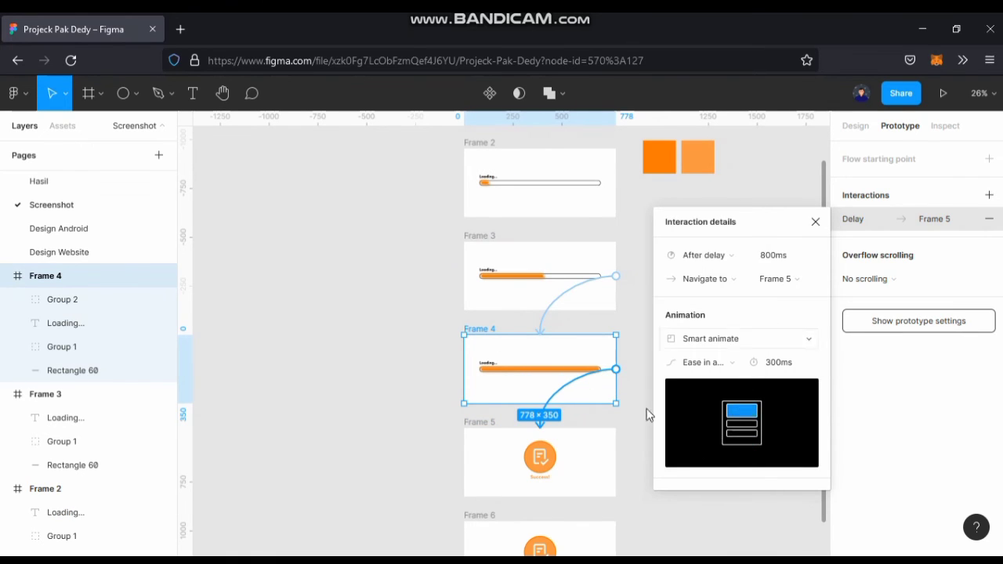
# Connect Frame 5 to Frame 6 in the prototype, triggered after a 1 ms delay.
pyautogui.scroll(-3, 619, 353)
pyautogui.click(633, 329)
pyautogui.click(482, 274)
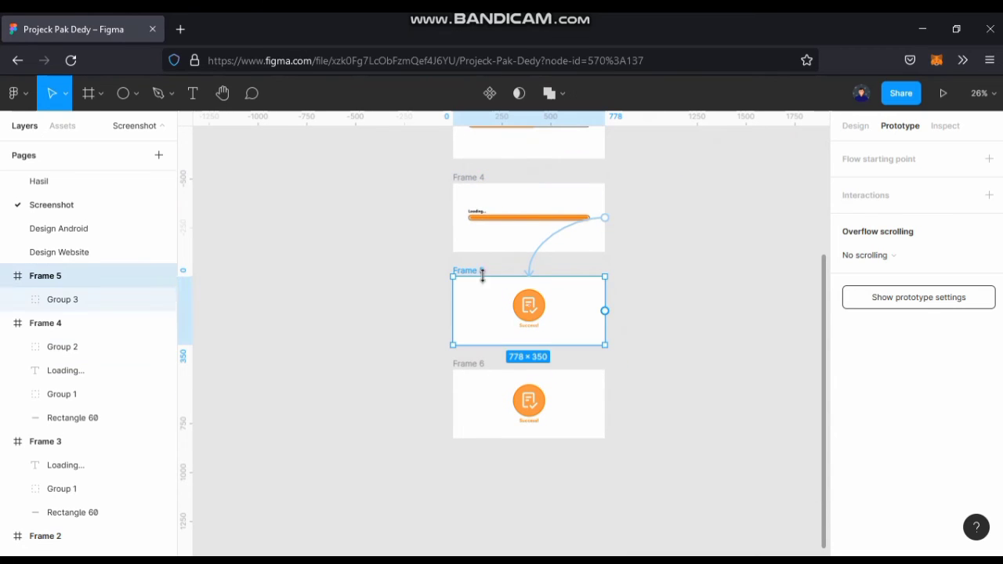
pyautogui.moveTo(604, 311); pyautogui.dragTo(549, 399)
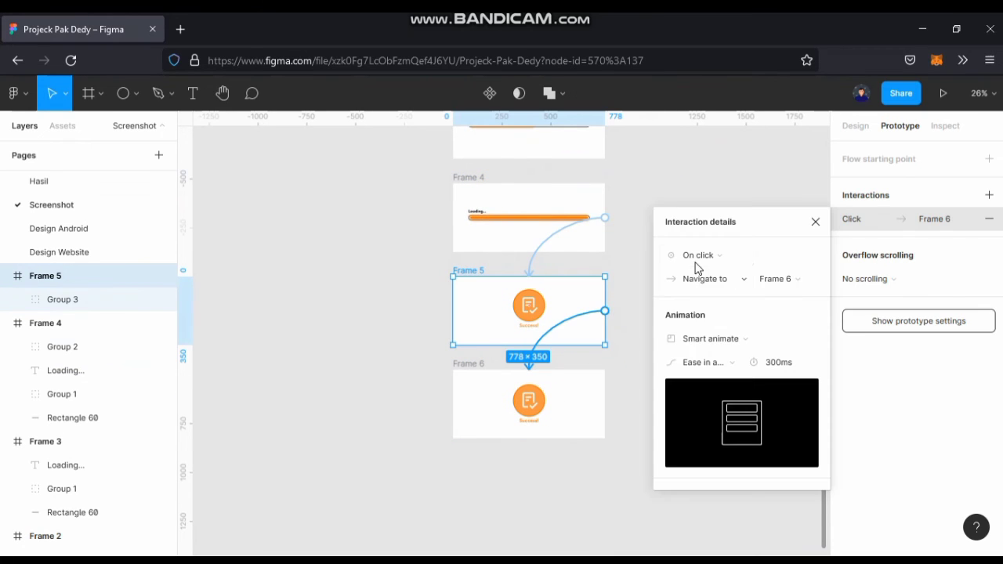
pyautogui.click(697, 257)
pyautogui.click(699, 441)
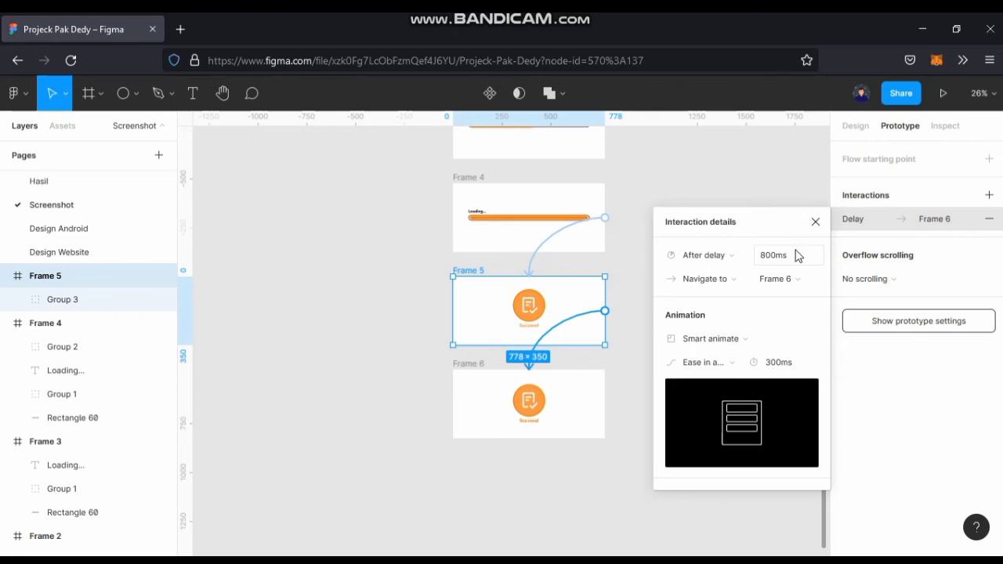
pyautogui.click(779, 263)
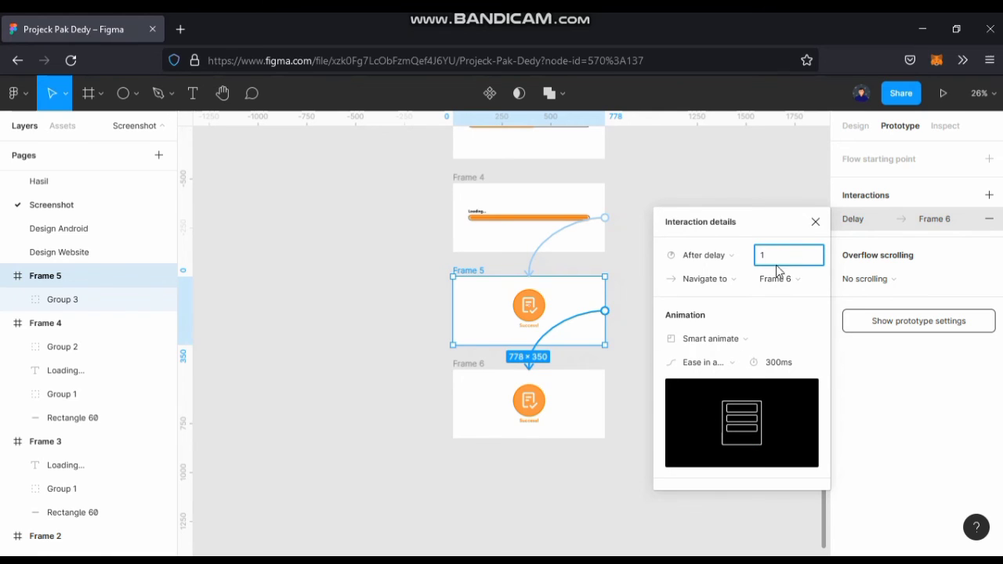
pyautogui.click(637, 427)
# Present the prototype and play the payment flow from the "Pay now" button.
pyautogui.scroll(5, 616, 409)
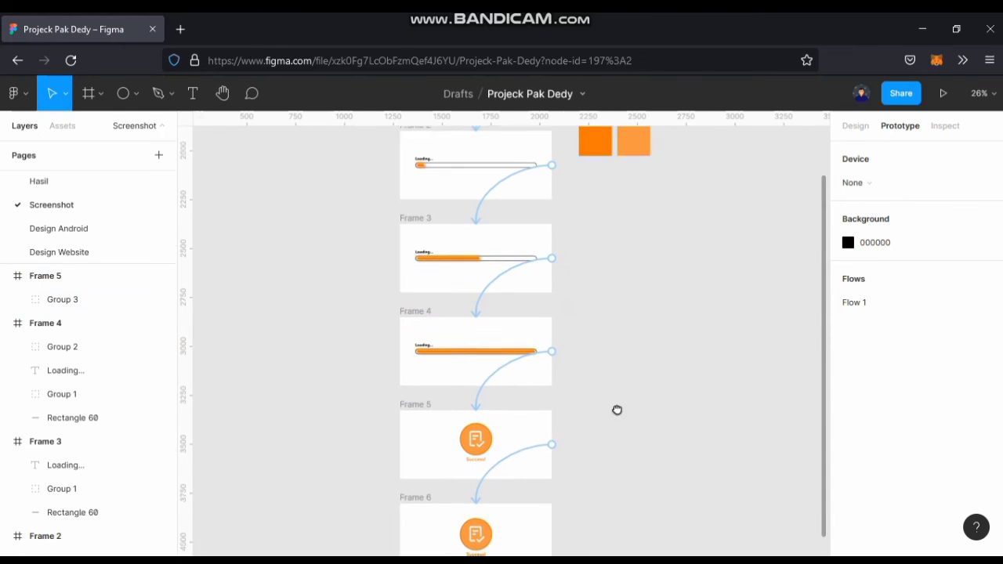
pyautogui.click(941, 96)
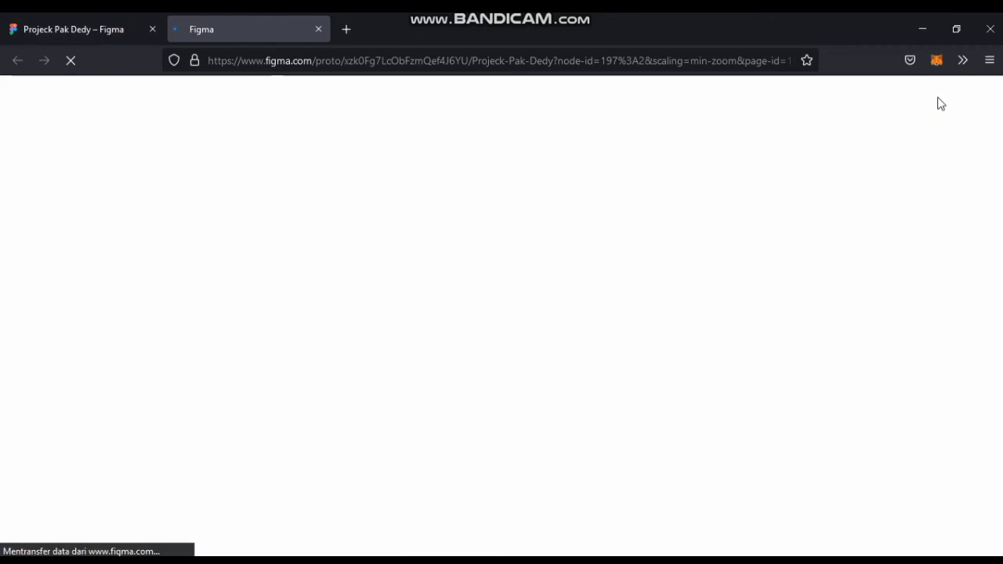
pyautogui.click(91, 13)
pyautogui.click(217, 14)
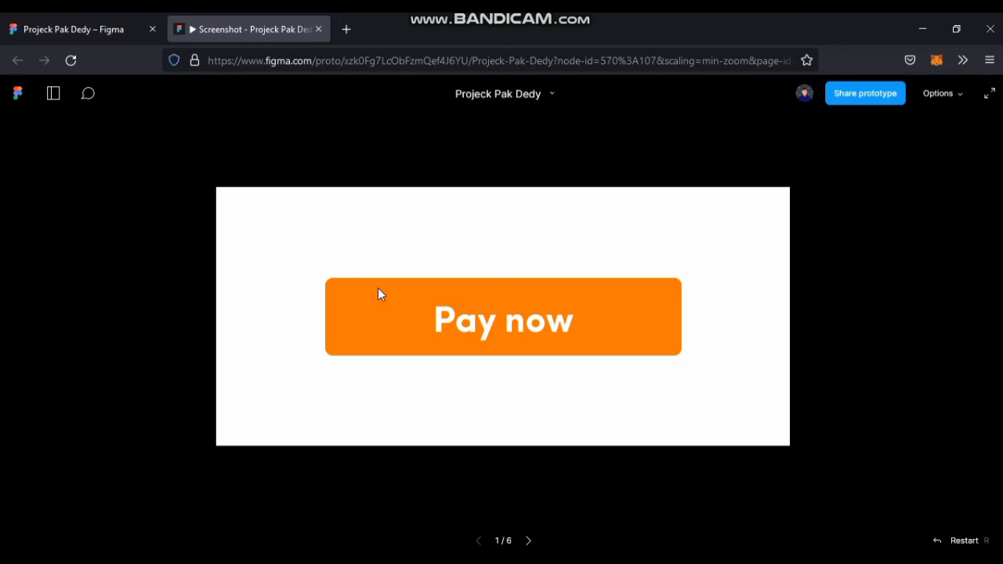
pyautogui.click(582, 314)
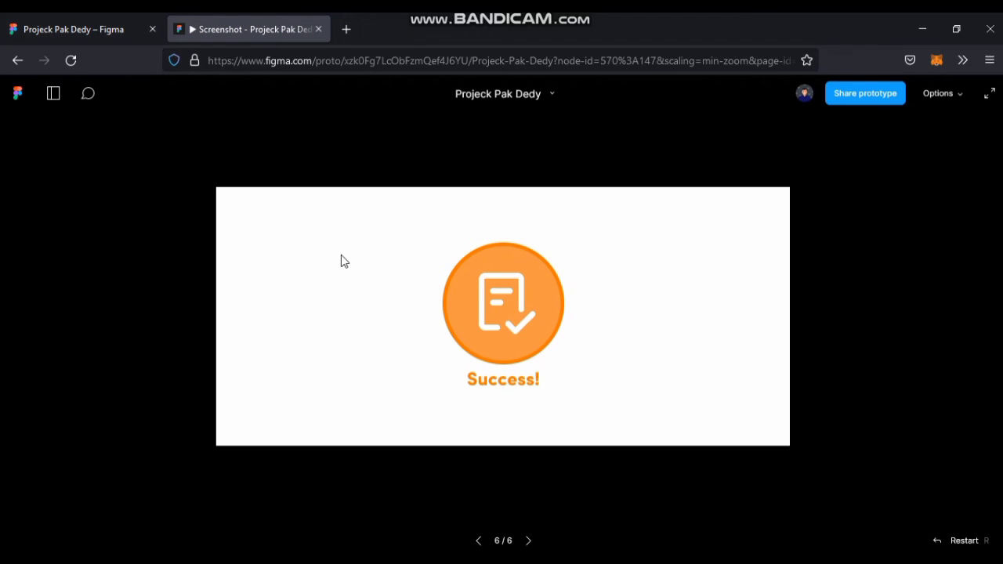
pyautogui.click(487, 329)
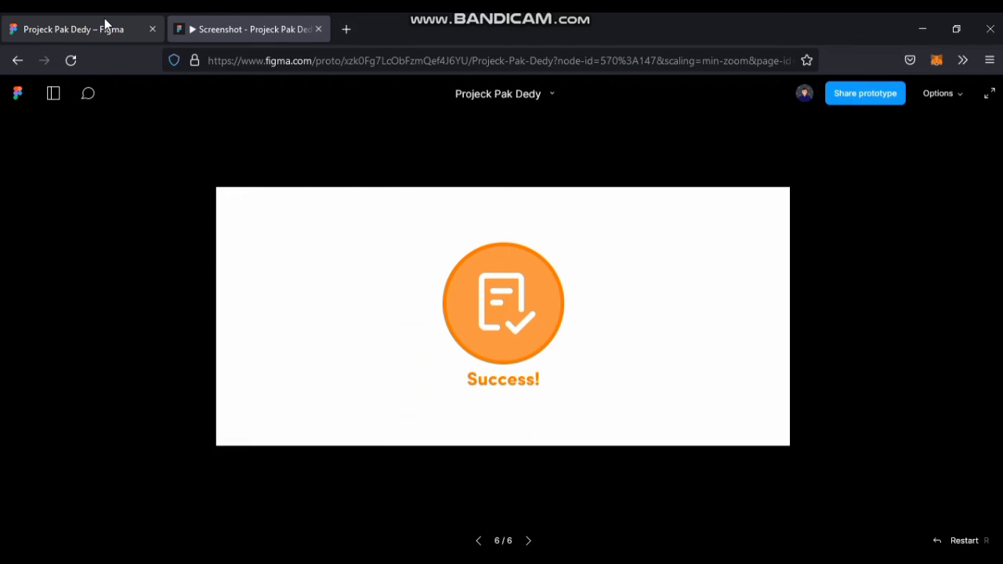
# Return to the design file and set the easing of the Frame 2 to Frame 3 connection to Ease in.
pyautogui.click(105, 23)
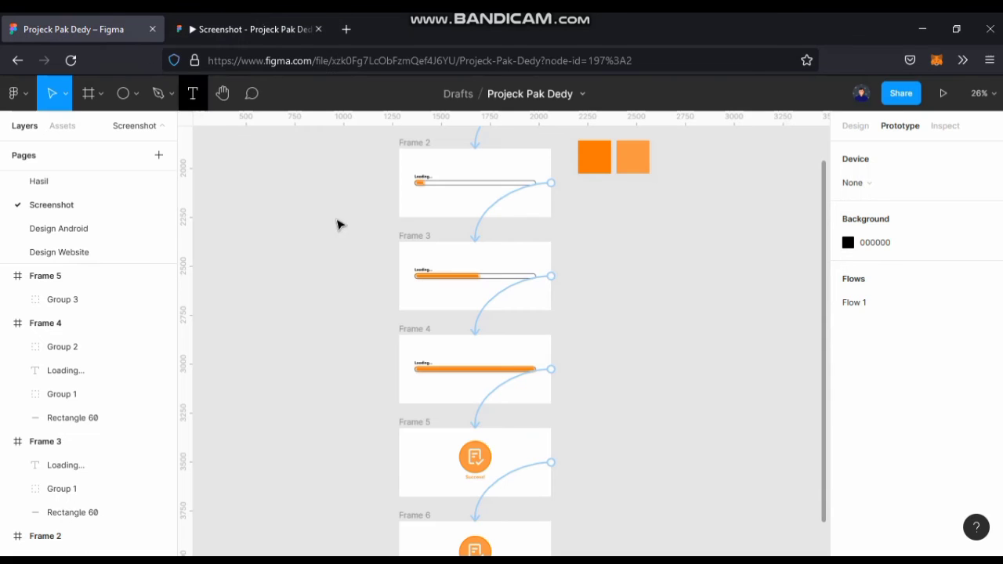
pyautogui.moveTo(584, 350); pyautogui.dragTo(601, 369)
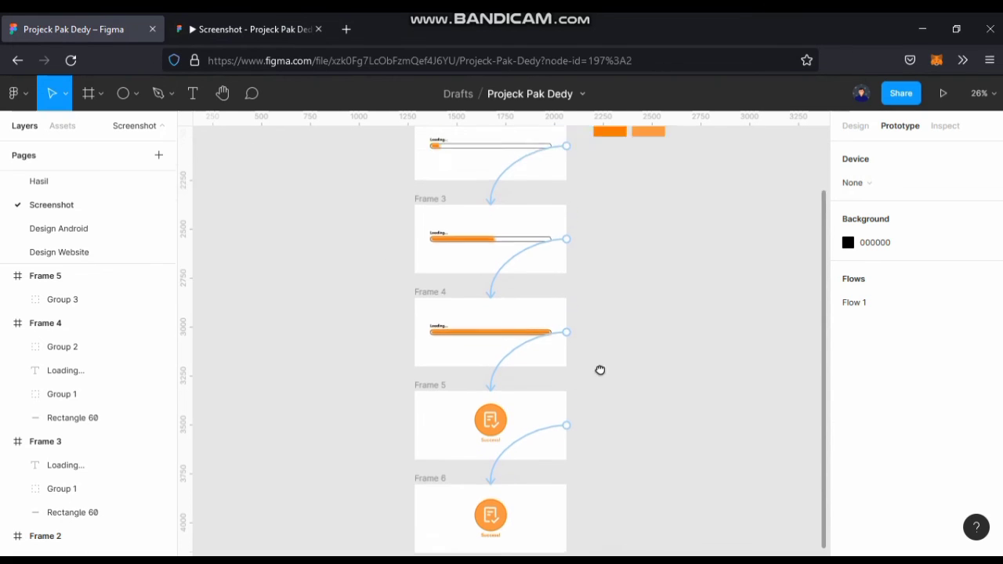
pyautogui.click(499, 242)
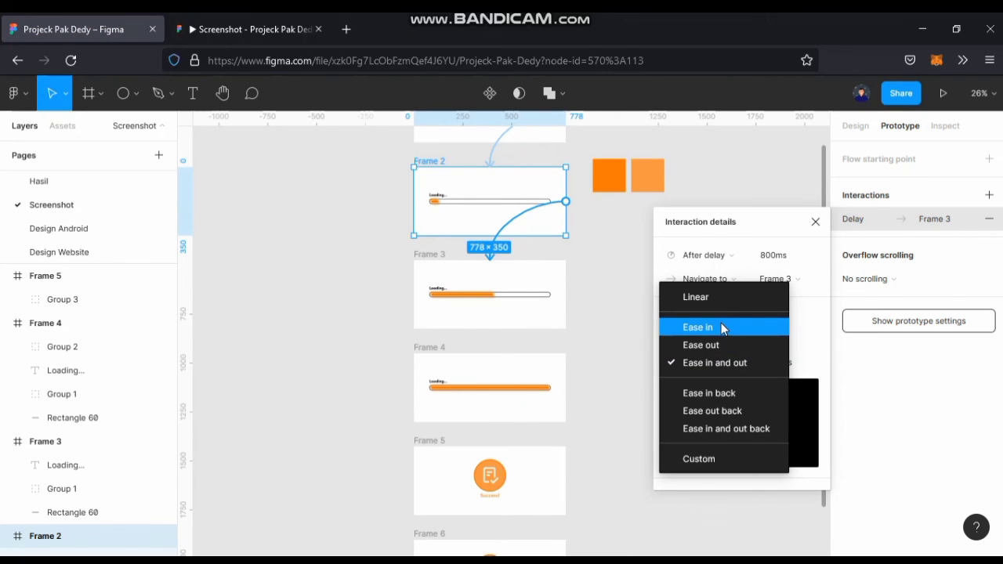
pyautogui.click(722, 328)
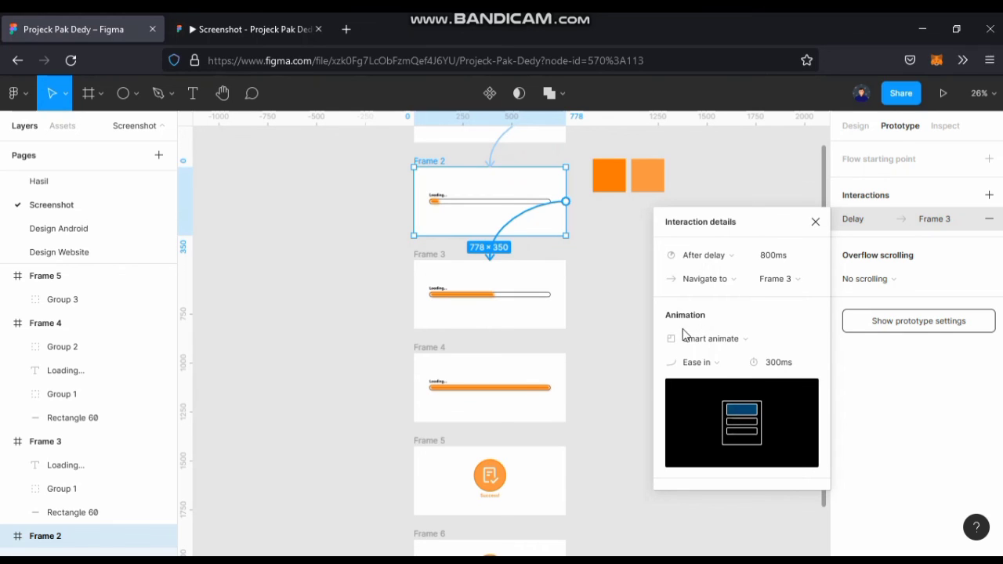
pyautogui.click(611, 342)
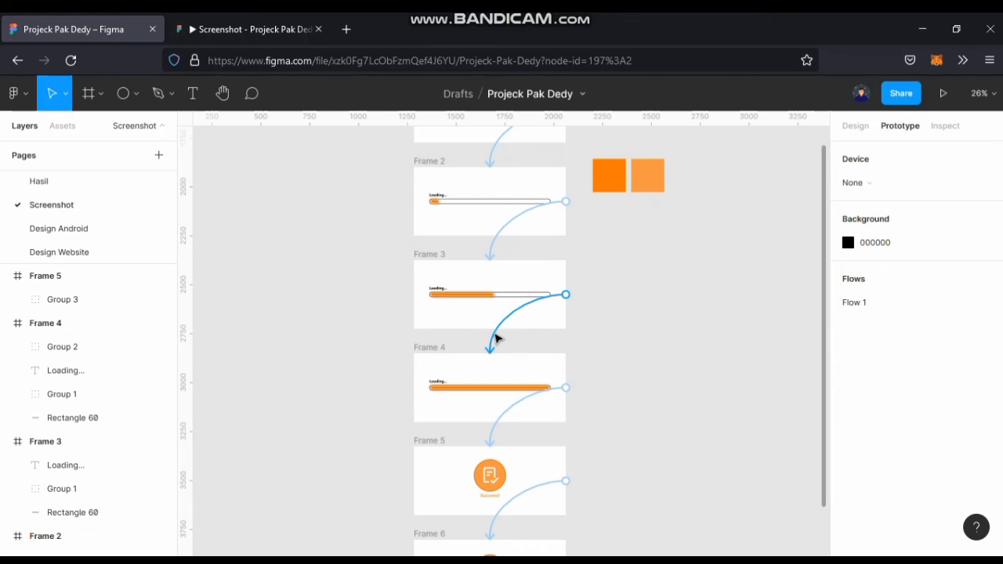
# Set the easing of the Frame 3 to Frame 4 connection to Ease in.
pyautogui.click(498, 339)
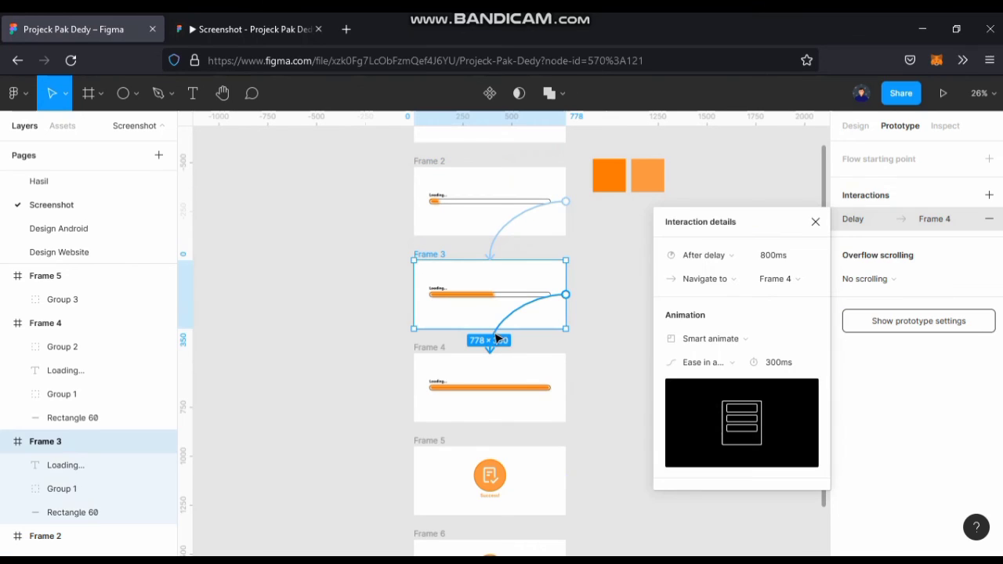
pyautogui.click(718, 362)
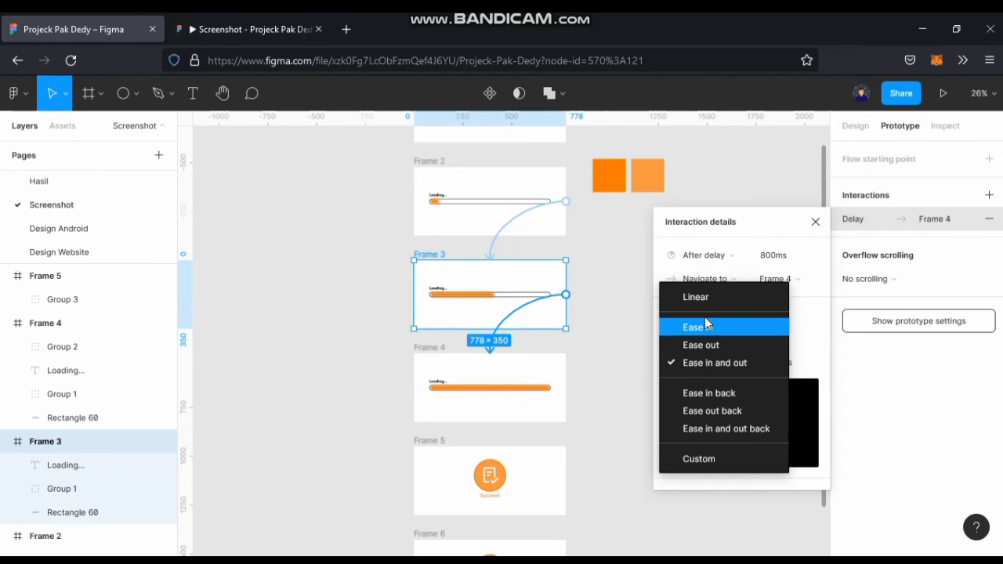
pyautogui.click(705, 327)
# Restart the prototype preview and play the flow again to check the loading bar's animation.
pyautogui.click(235, 29)
pyautogui.press('r')
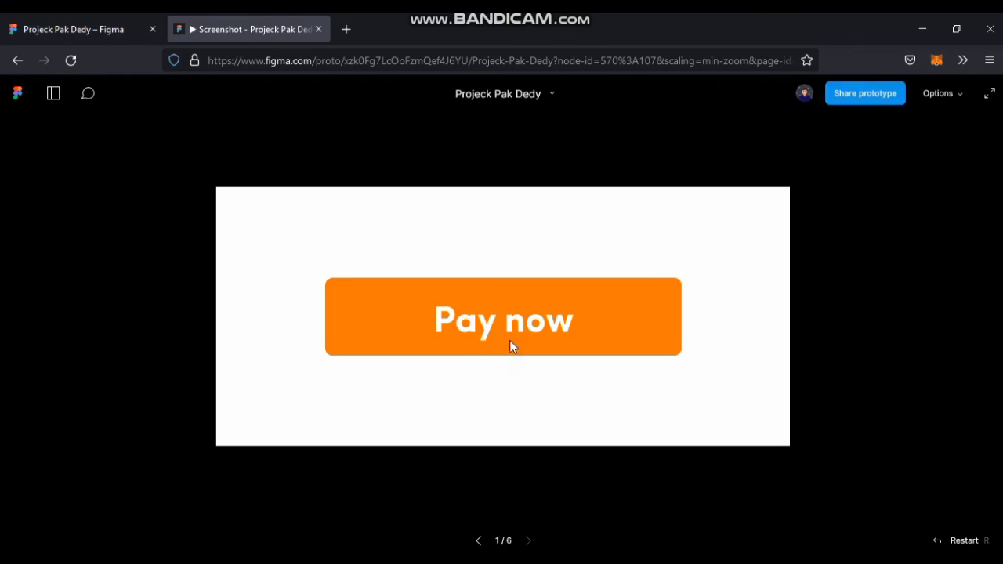
pyautogui.click(510, 340)
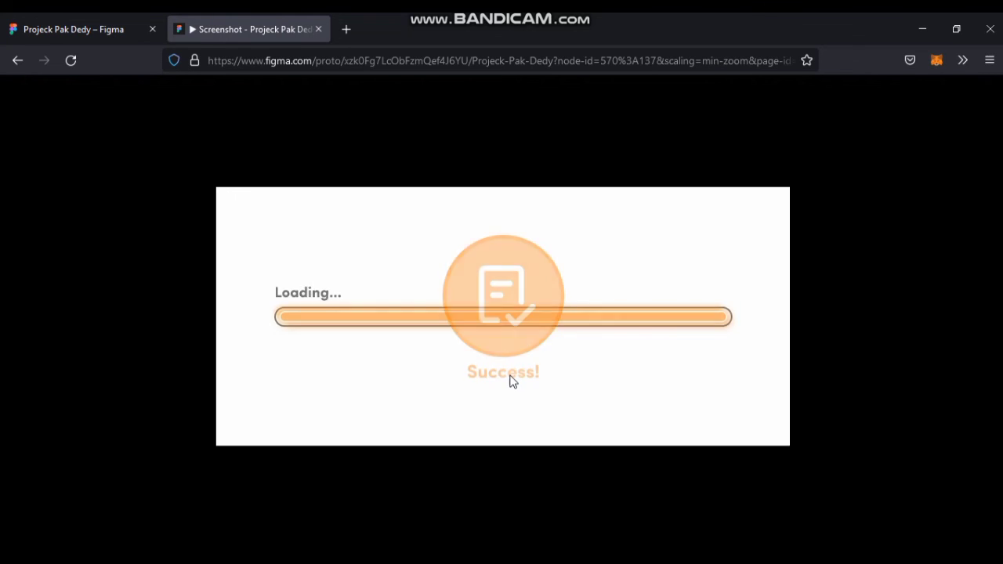
# Return to the design file and set the easing of the Frame 4 to Frame 5 connection to Ease out back.
pyautogui.click(107, 23)
pyautogui.scroll(-2, 488, 421)
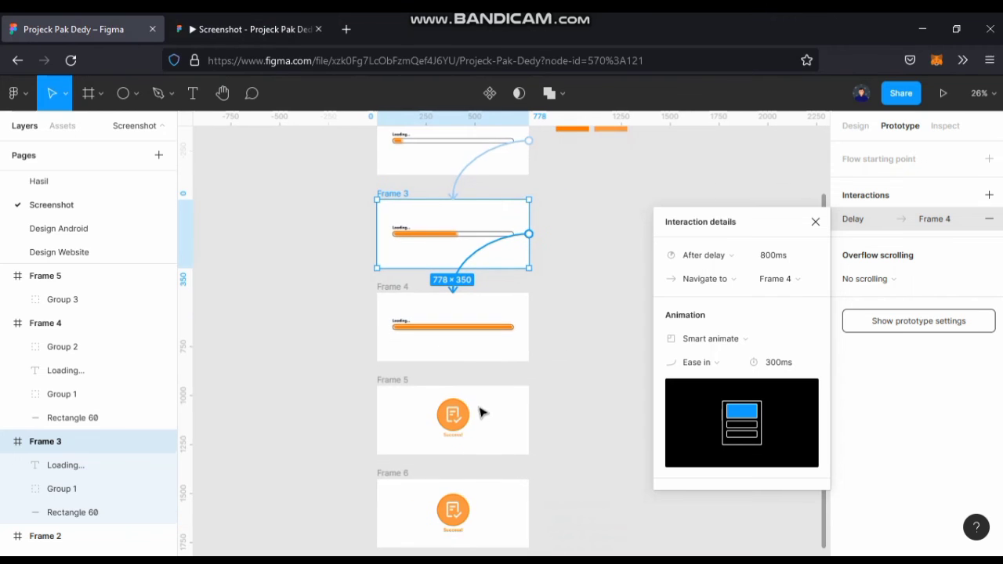
pyautogui.scroll(1, 501, 421)
pyautogui.click(572, 398)
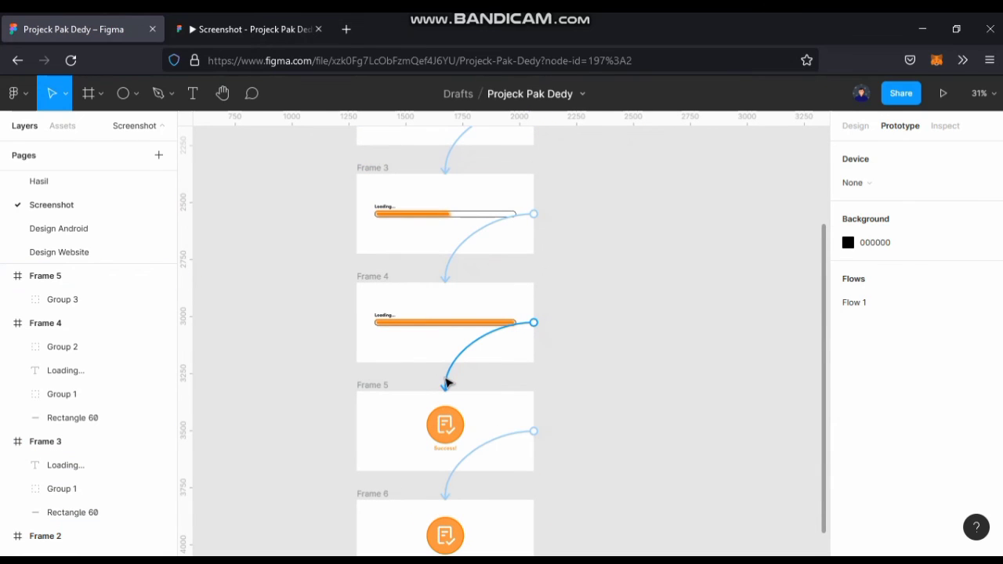
pyautogui.click(447, 383)
pyautogui.click(699, 362)
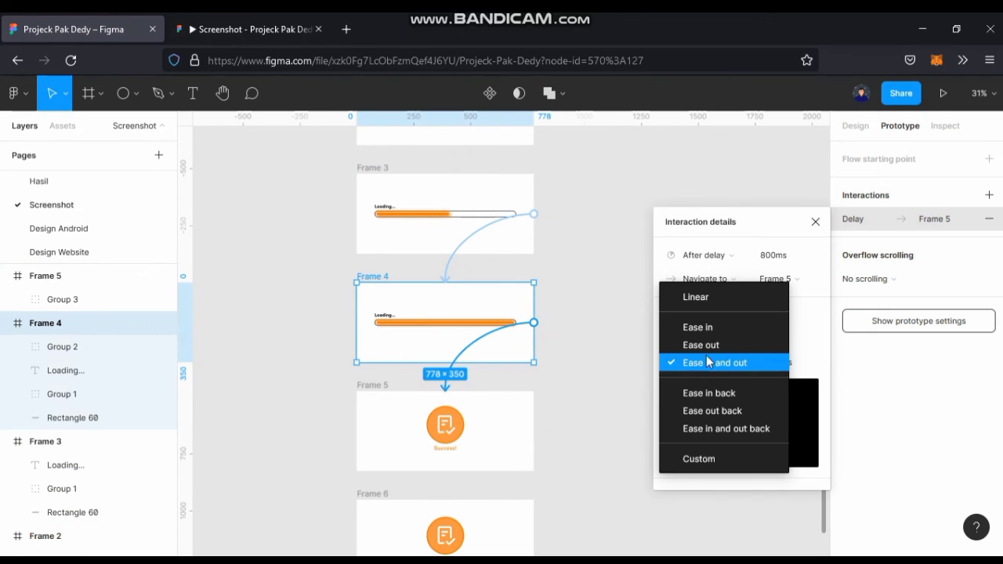
pyautogui.click(721, 411)
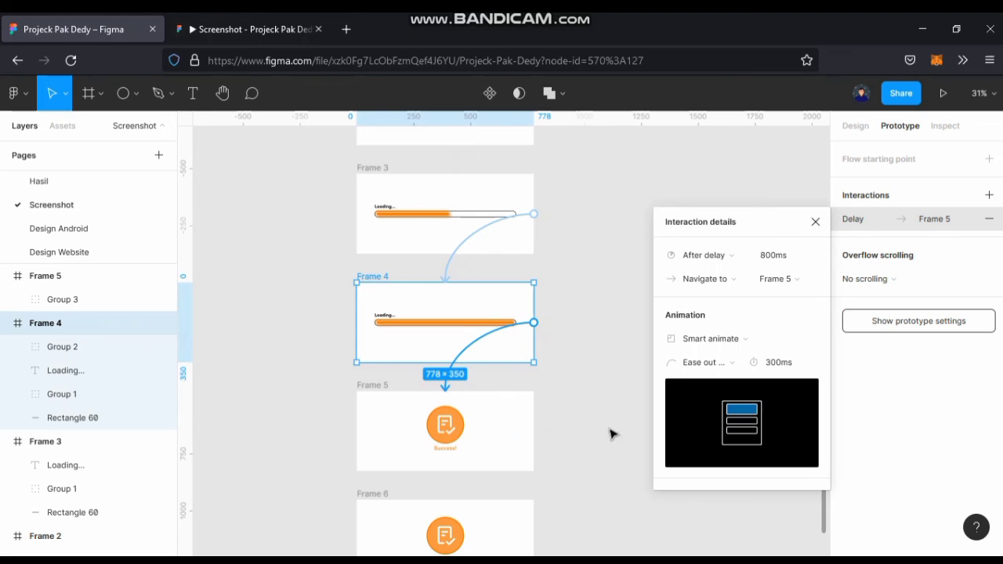
# Set the easing of the Frame 5 to Frame 6 connection to Ease out back.
pyautogui.scroll(-2, 592, 358)
pyautogui.click(566, 387)
pyautogui.click(445, 405)
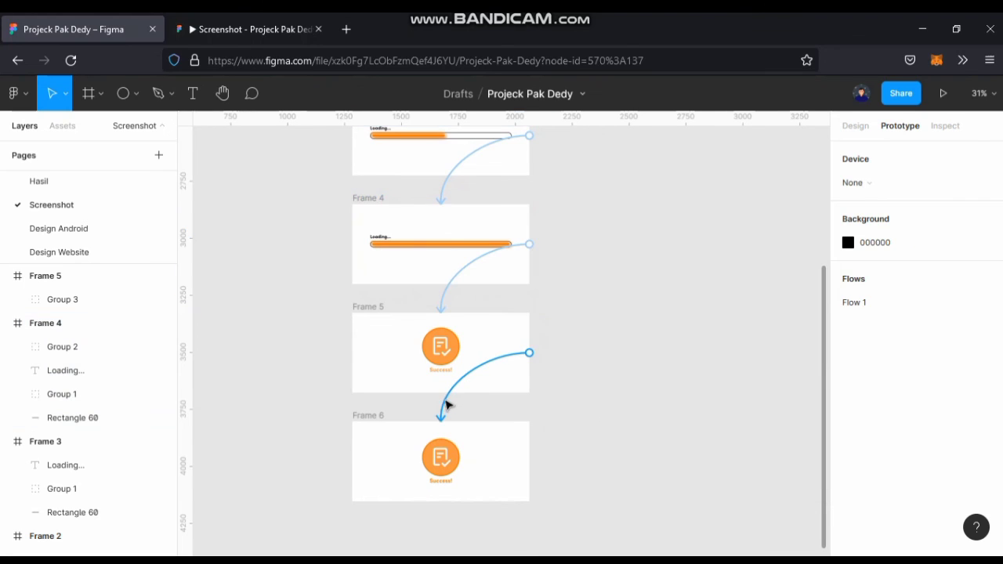
pyautogui.click(727, 367)
pyautogui.click(729, 409)
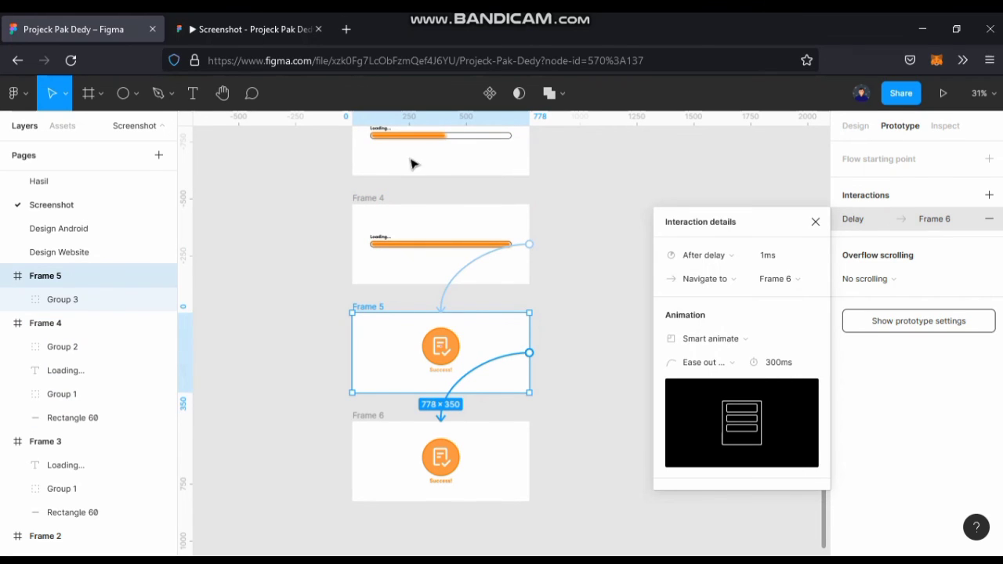
# Replay the prototype from the "Pay now" frame to check the "Success!" transition, and return to the design file.
pyautogui.click(262, 19)
pyautogui.press('r')
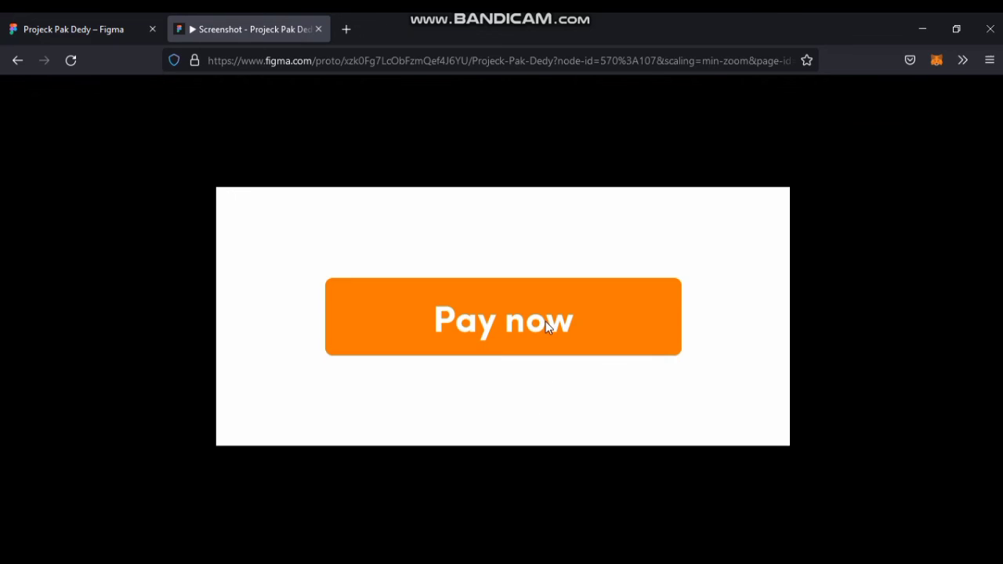
pyautogui.click(546, 322)
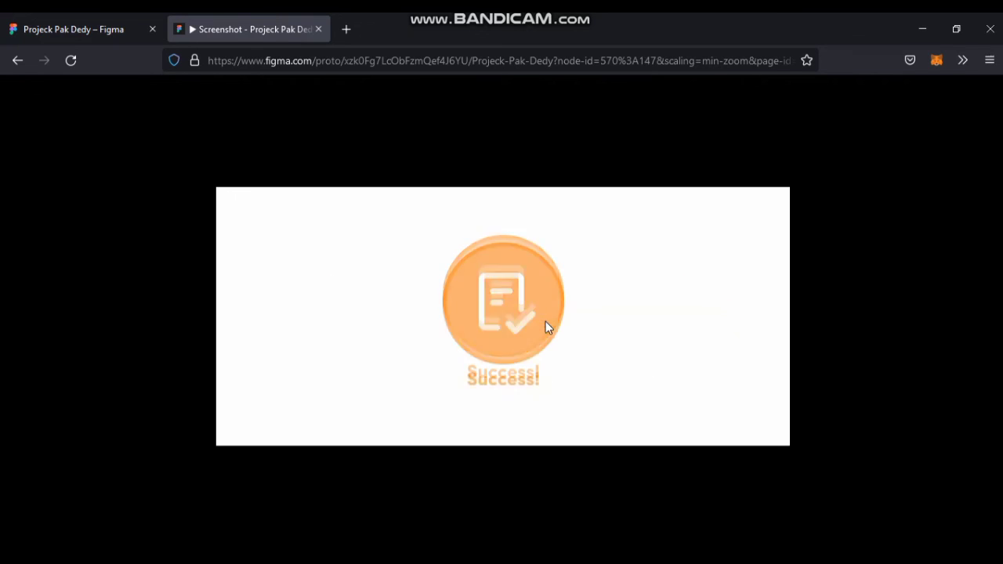
pyautogui.click(112, 29)
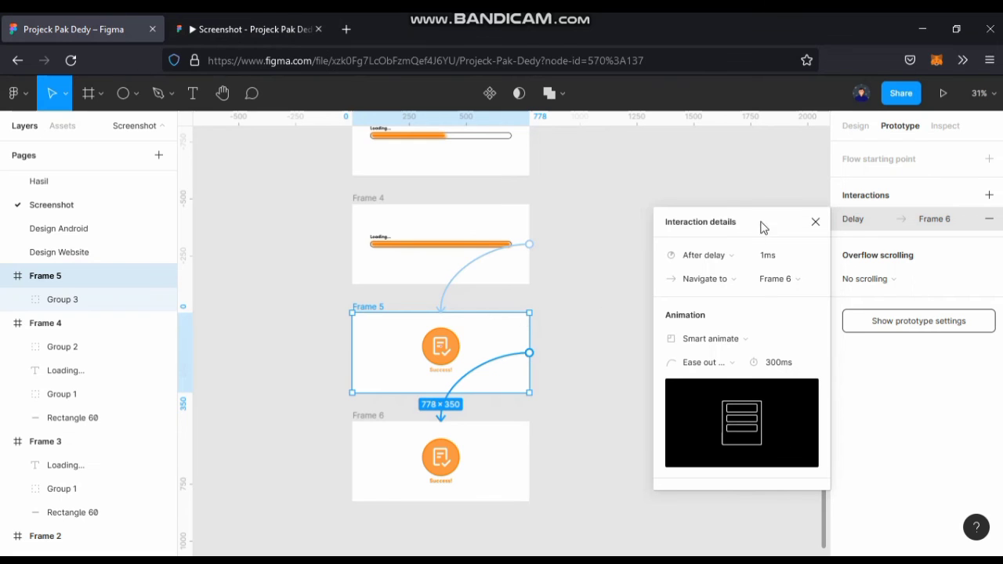
# Close the interaction details, fit all six frames in view and clear the selection to review the whole flow.
pyautogui.click(815, 224)
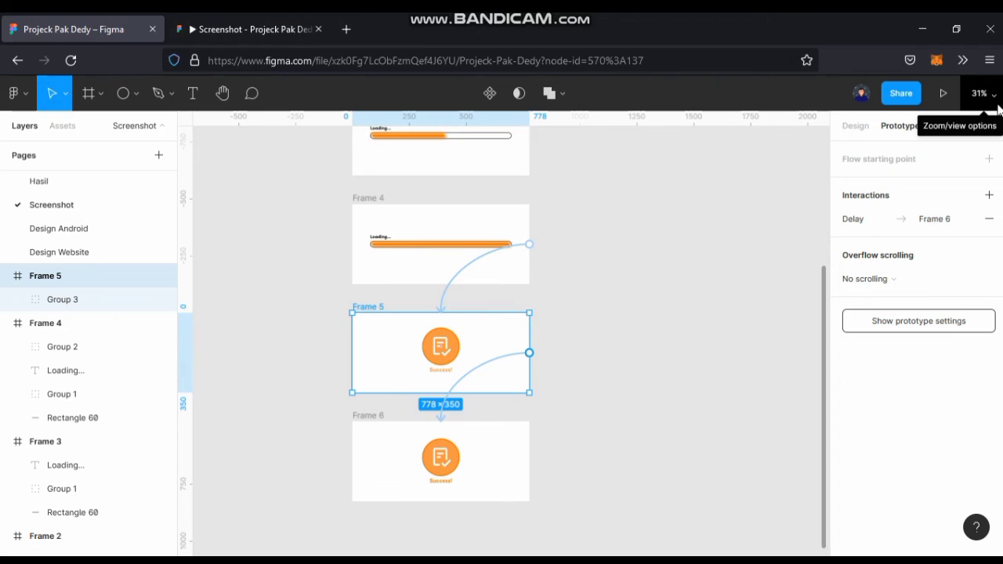
pyautogui.click(993, 100)
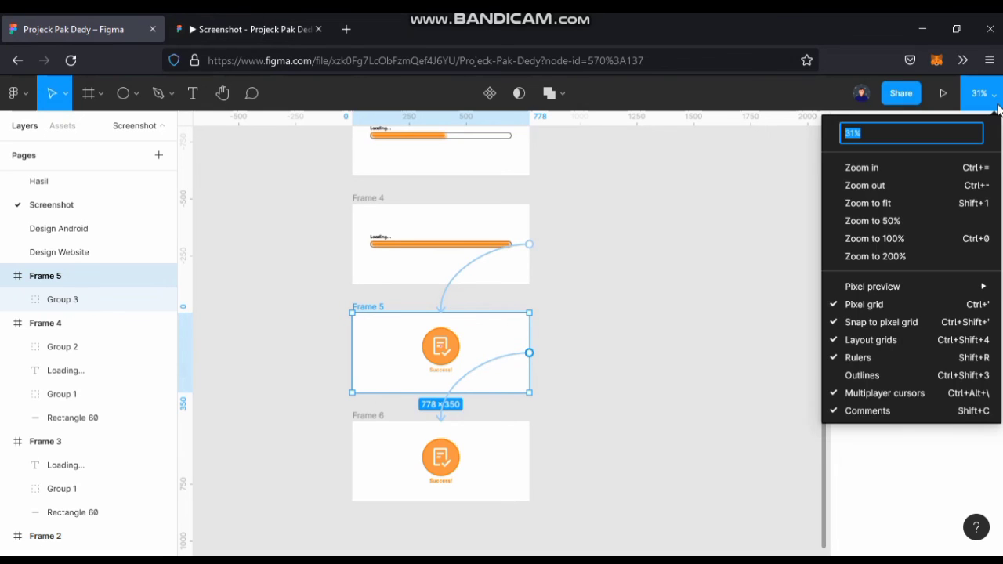
pyautogui.click(893, 209)
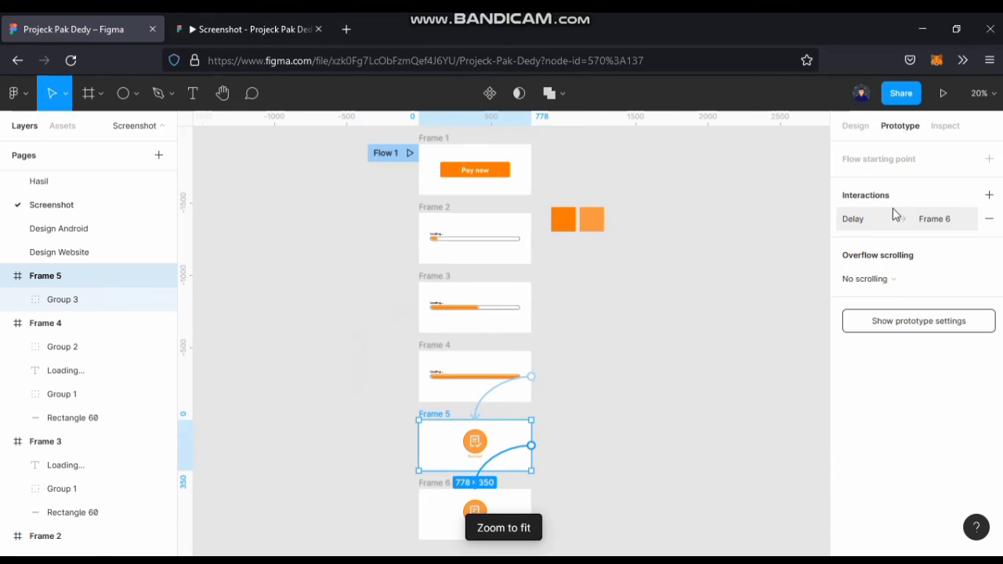
pyautogui.click(634, 361)
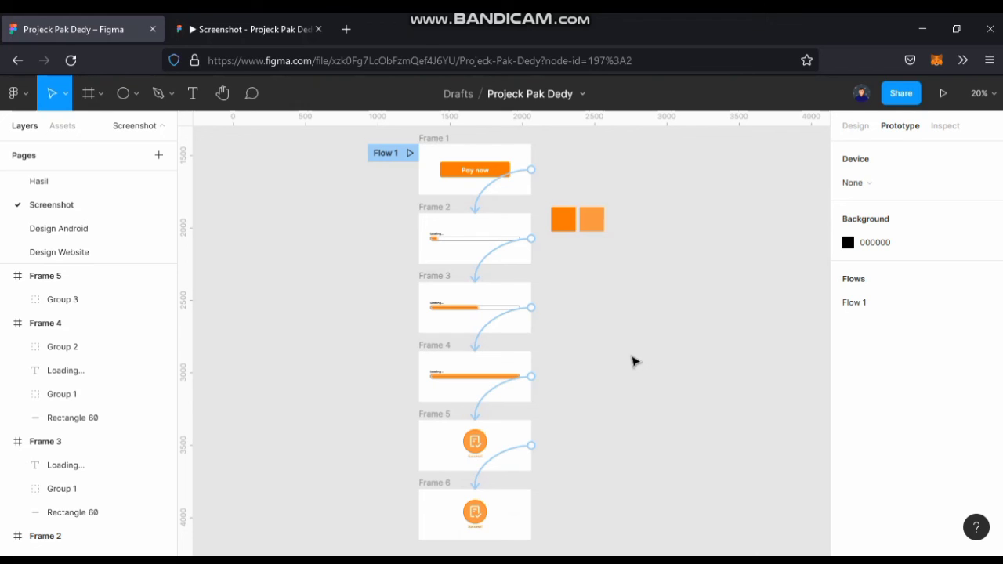
pyautogui.click(263, 561)
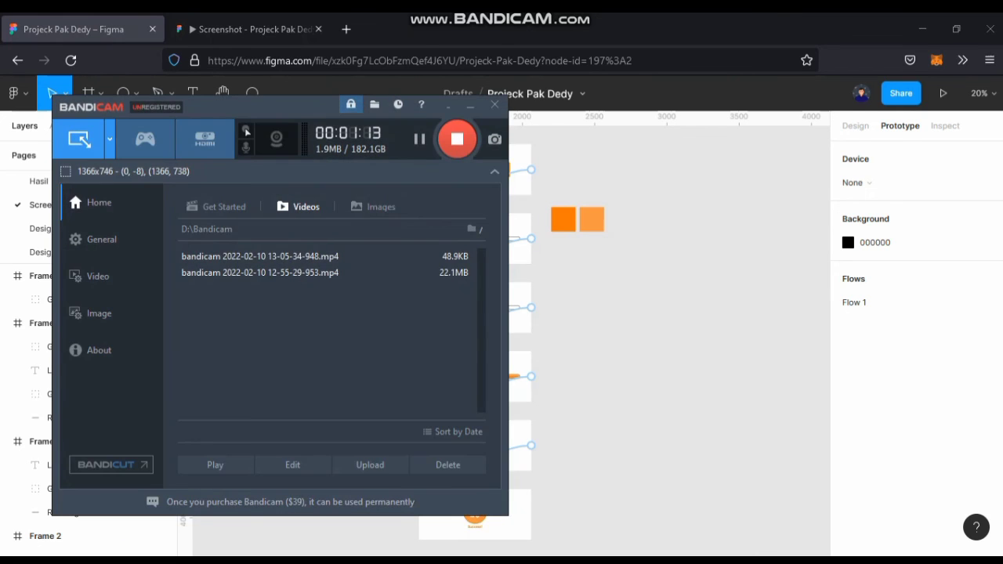